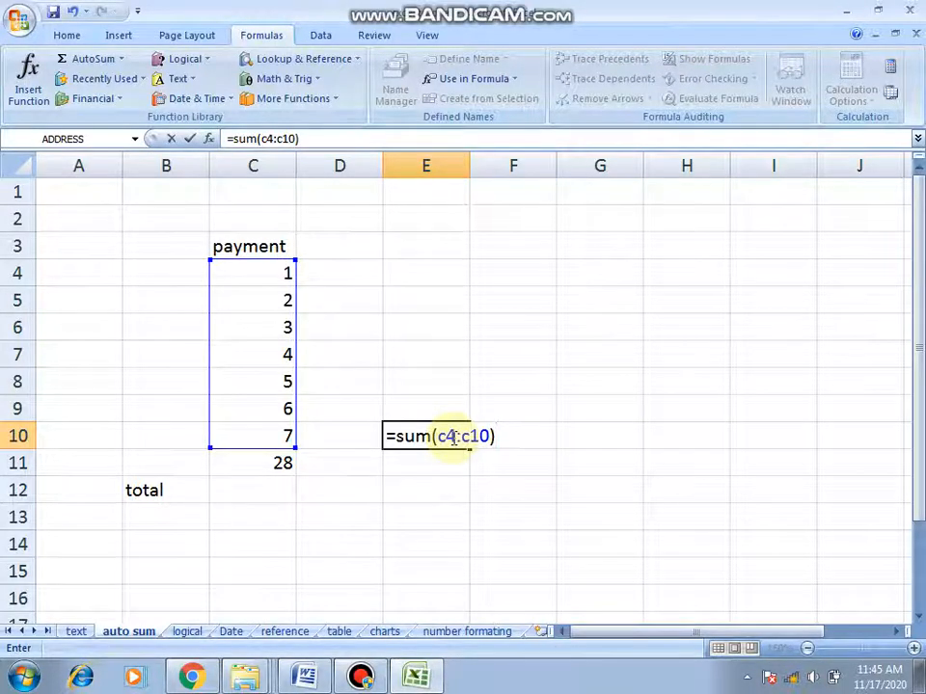
# Step: Complete the formula =sum(c4:c10) in cell E10
pyautogui.press('Return')
pyautogui.click(445, 435)
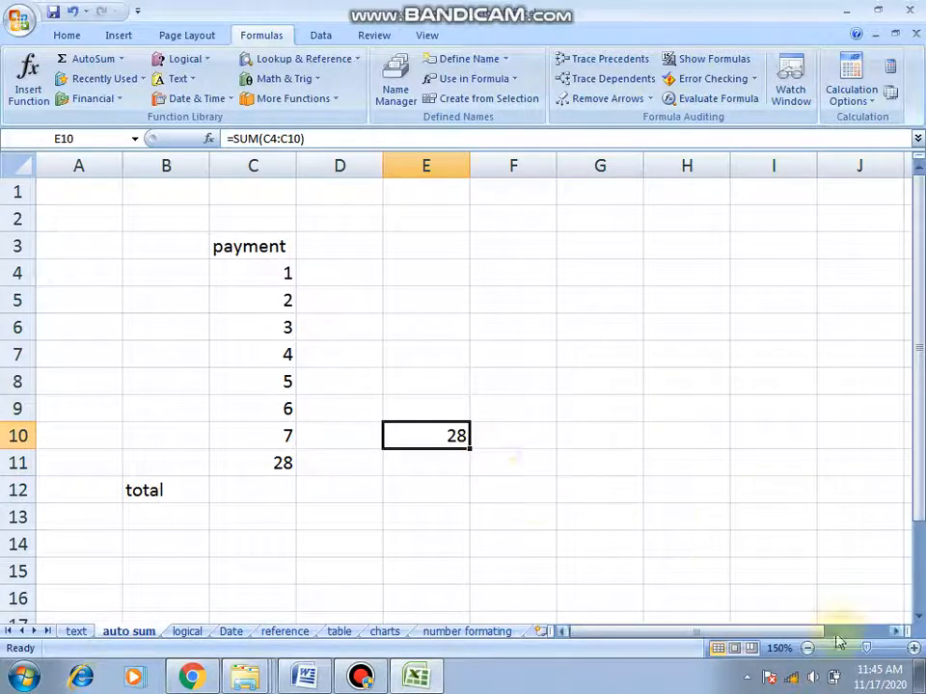
pyautogui.click(913, 648)
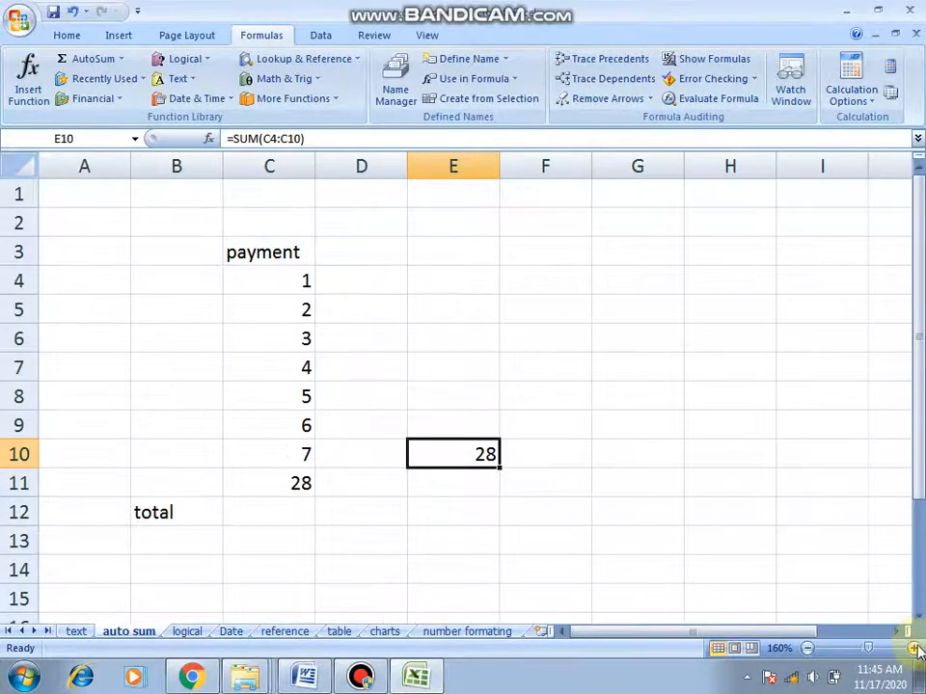
pyautogui.click(913, 648)
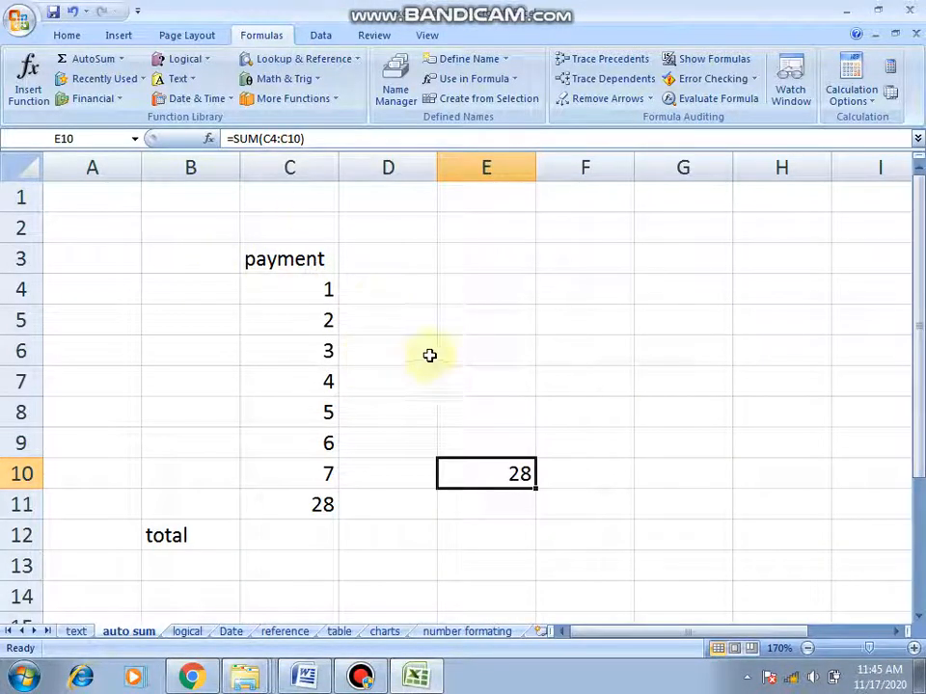
# Step: Enter the label "max number" in cell C13 and widen column C so the text fits
pyautogui.click(121, 60)
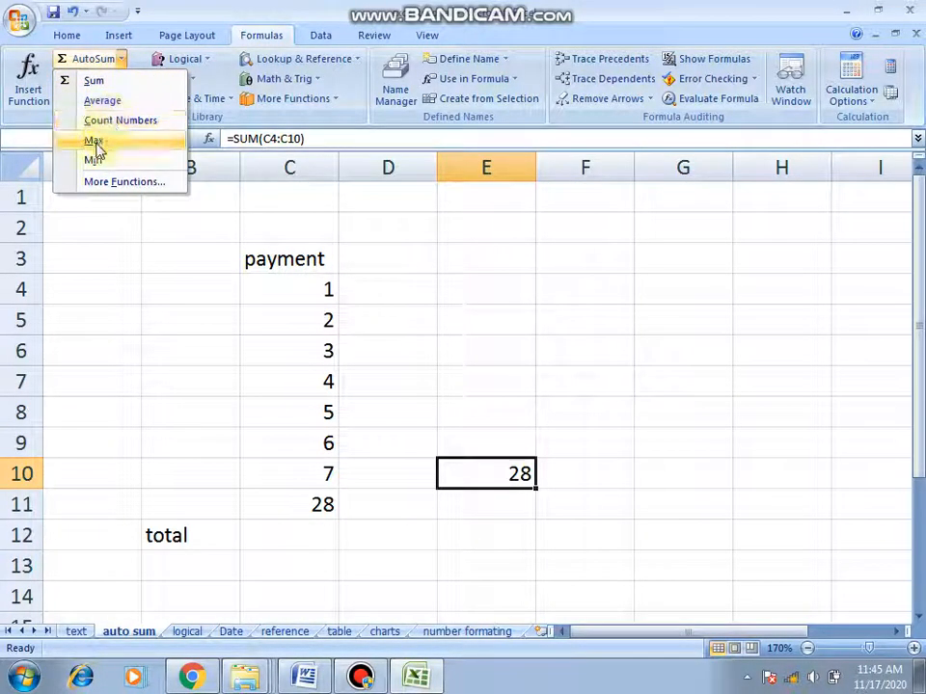
pyautogui.click(488, 506)
pyautogui.click(407, 567)
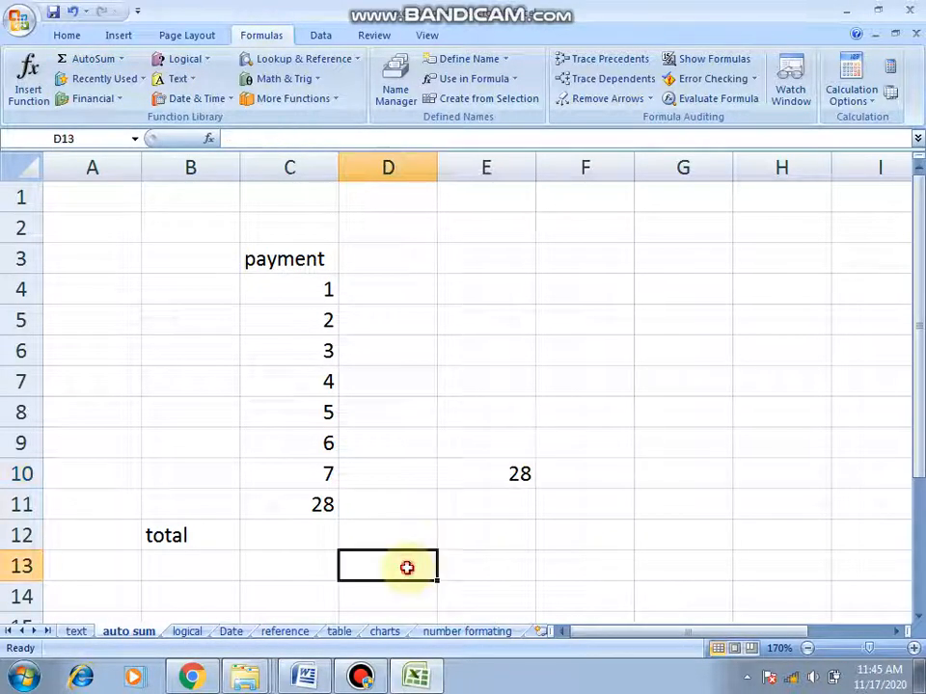
pyautogui.click(297, 573)
pyautogui.write('max')
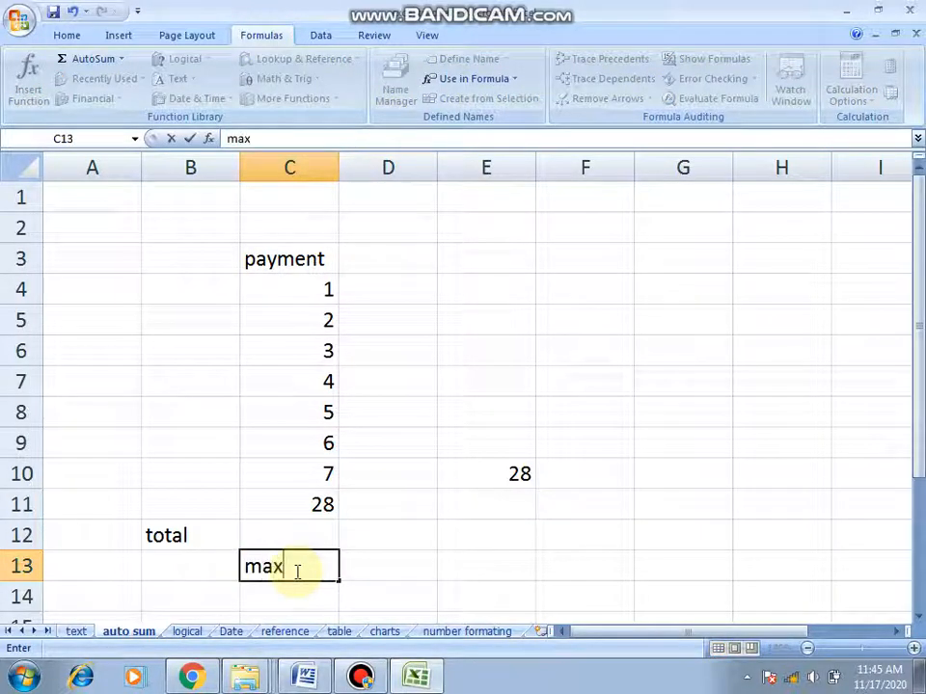
pyautogui.write(' number')
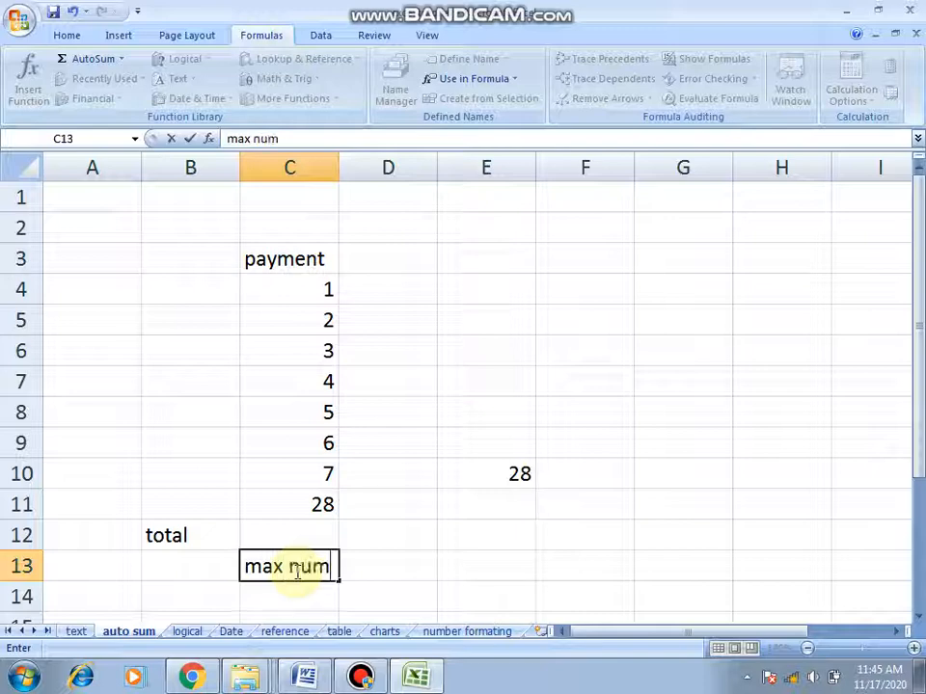
pyautogui.click(397, 564)
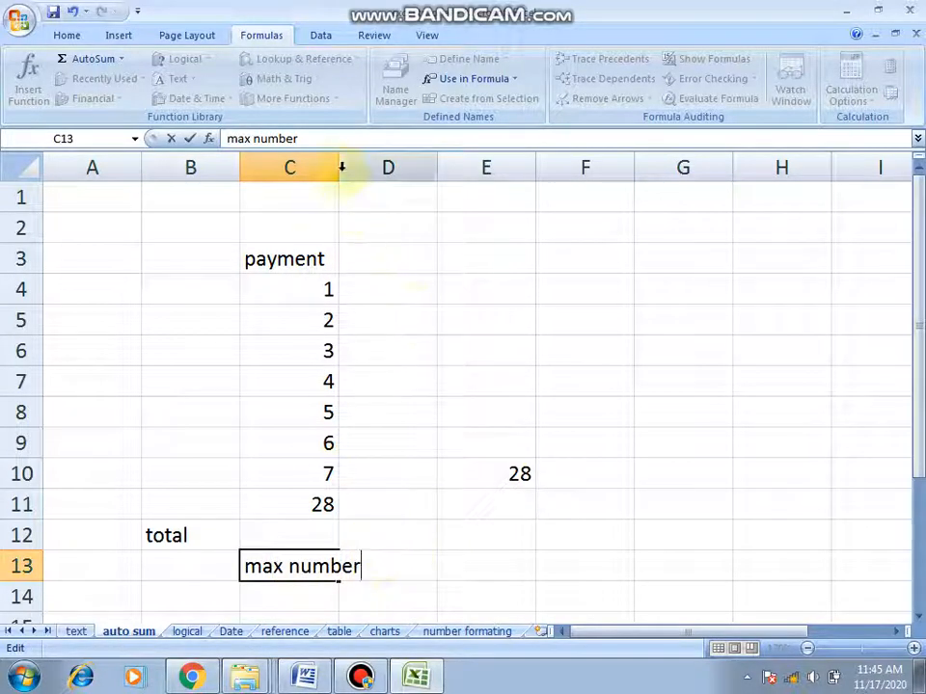
pyautogui.moveTo(342, 170); pyautogui.dragTo(385, 162)
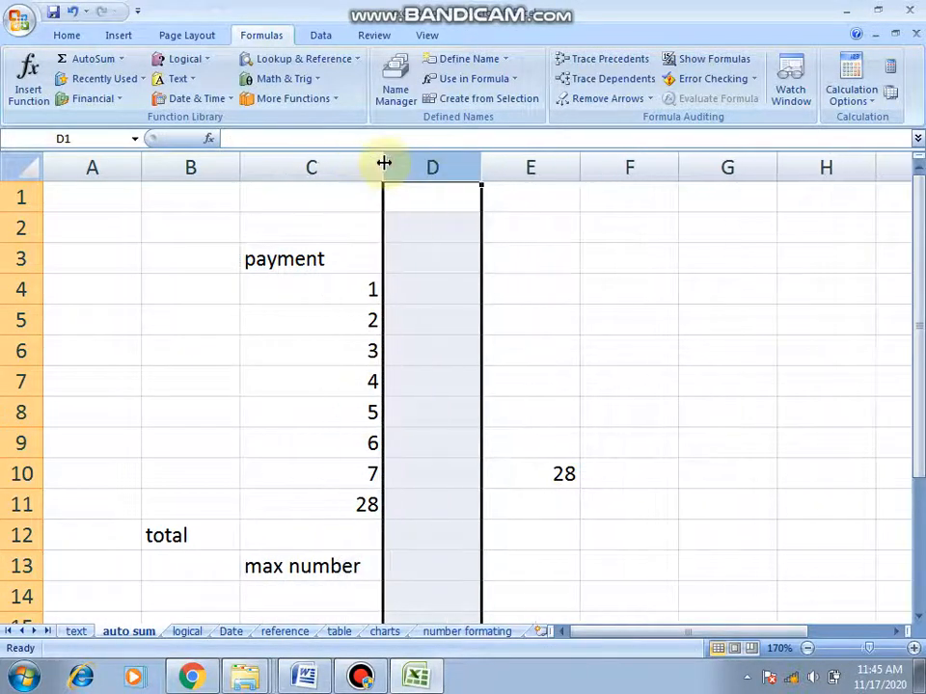
# Step: Try entering =max without arguments in cell D13, next to the max number label
pyautogui.click(424, 565)
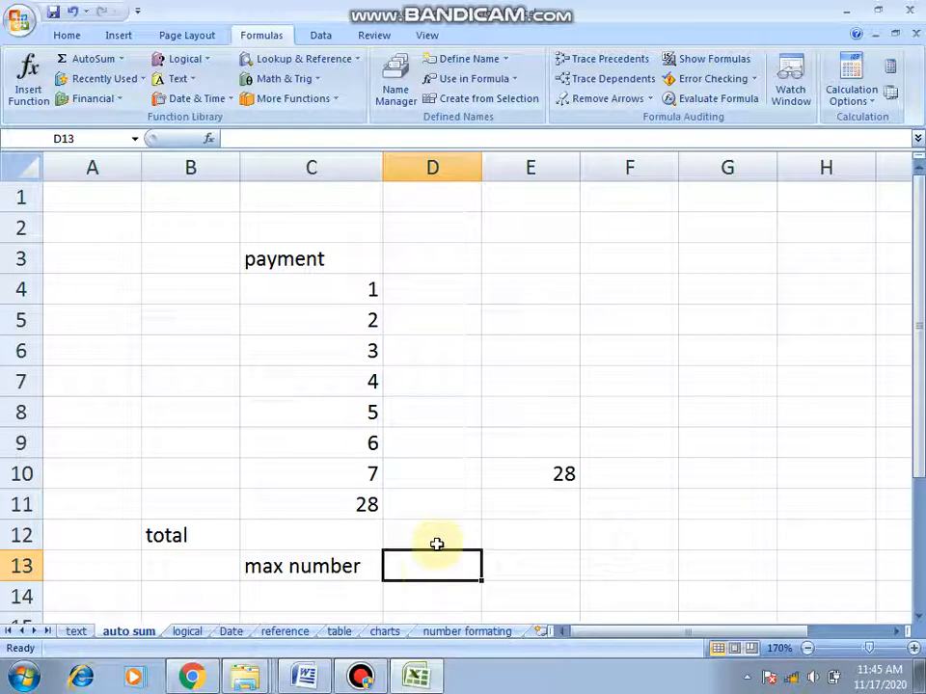
pyautogui.click(352, 282)
pyautogui.moveTo(352, 282); pyautogui.dragTo(357, 472)
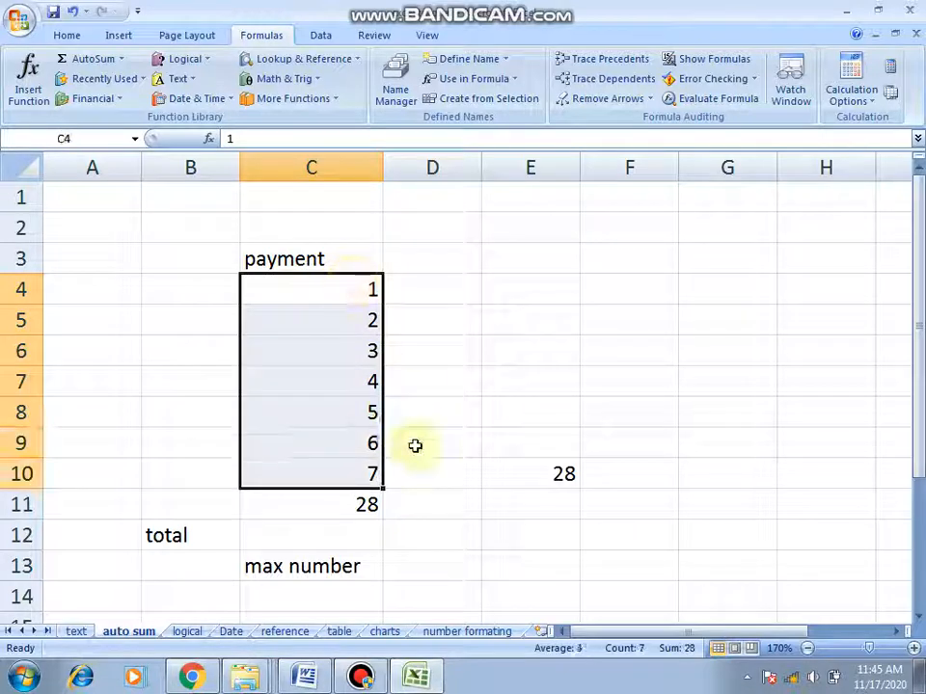
pyautogui.click(420, 568)
pyautogui.doubleClick(420, 568)
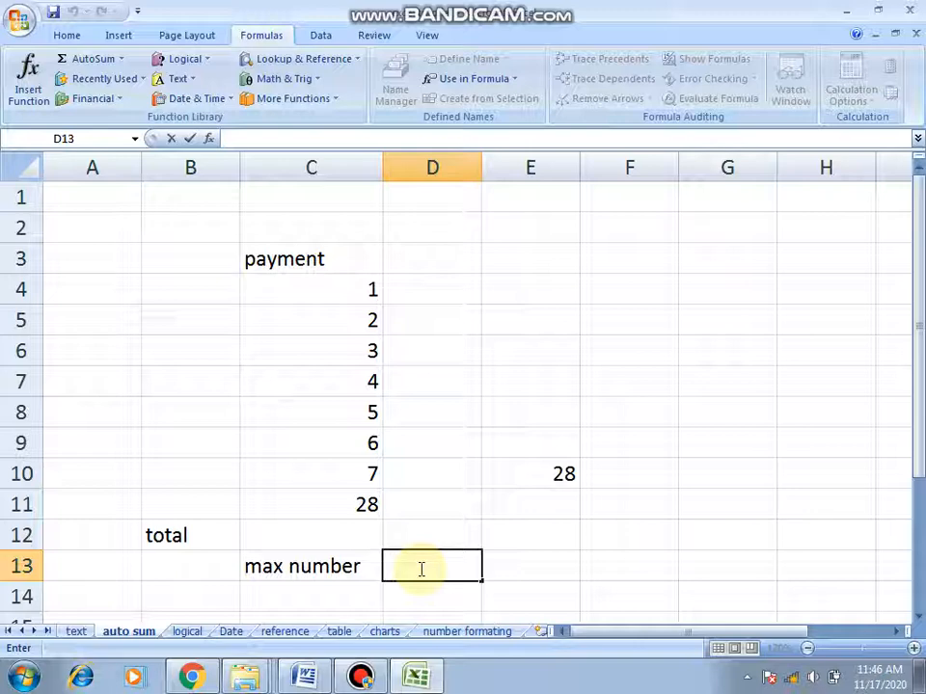
pyautogui.write('=')
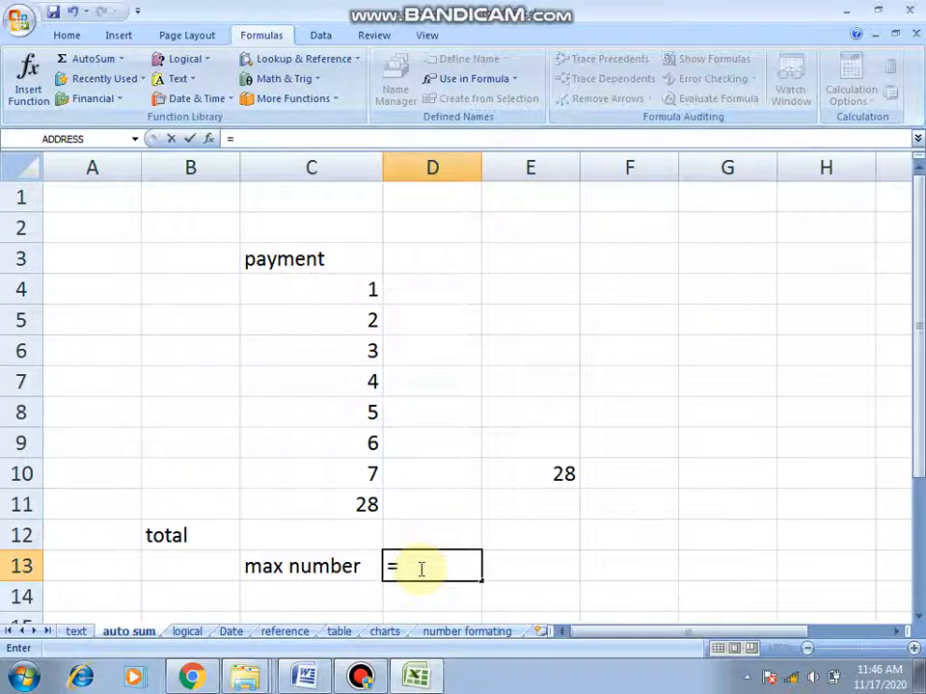
pyautogui.write('ma')
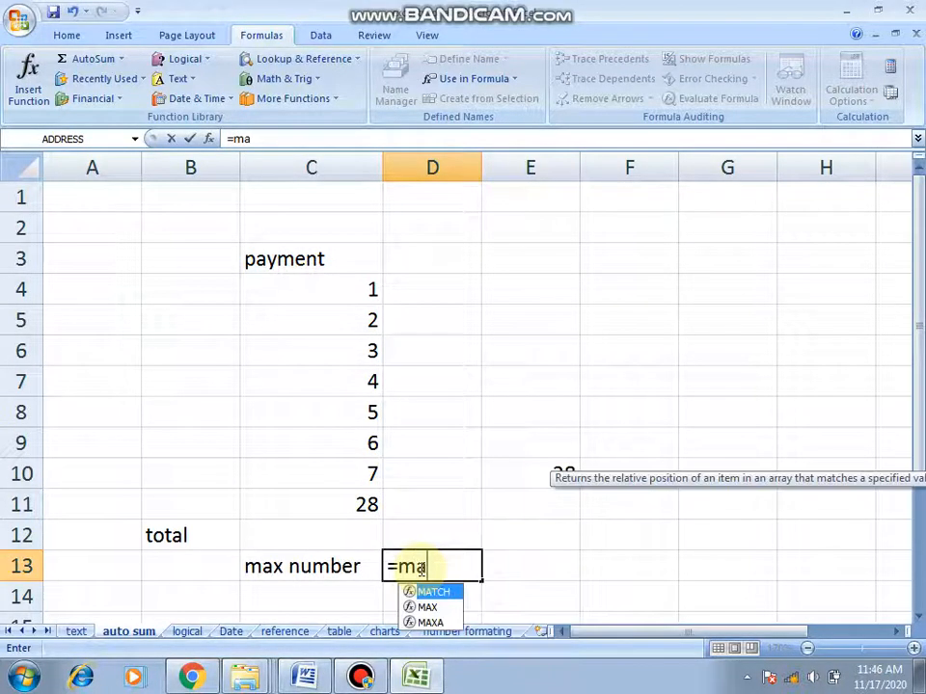
pyautogui.write('x')
pyautogui.press('Return')
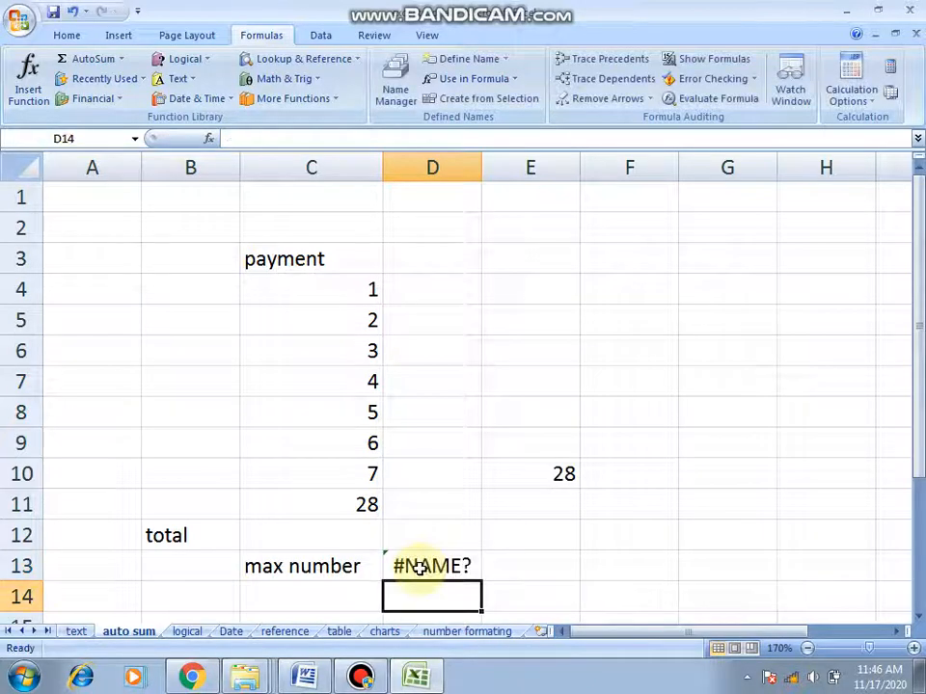
# Step: Edit the formula in D13 to =max(c4:c10) so it covers the payment values
pyautogui.click(421, 564)
pyautogui.doubleClick(423, 561)
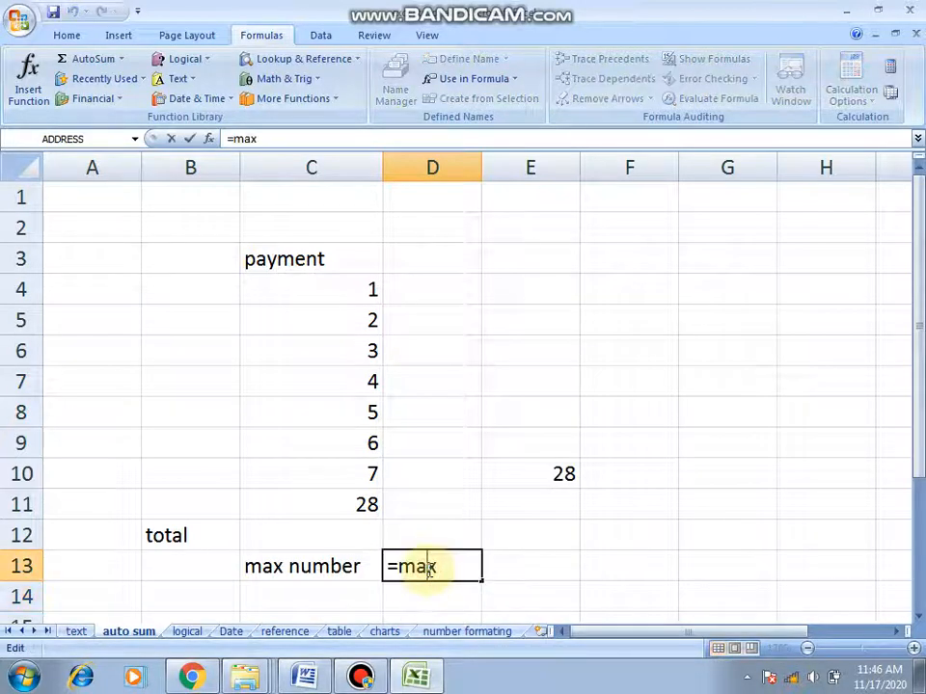
pyautogui.write('(')
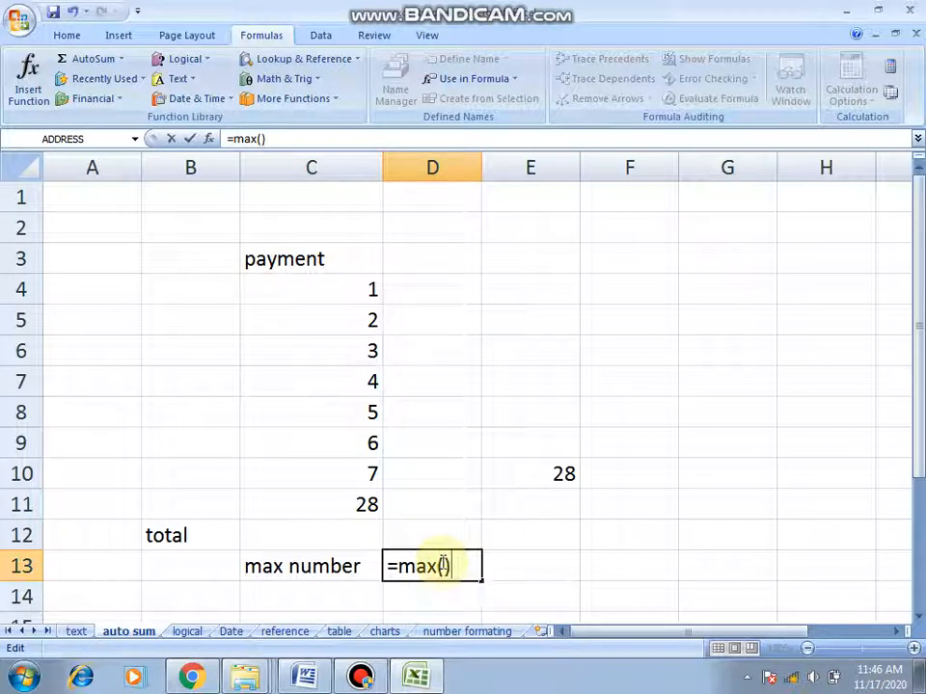
pyautogui.click(442, 566)
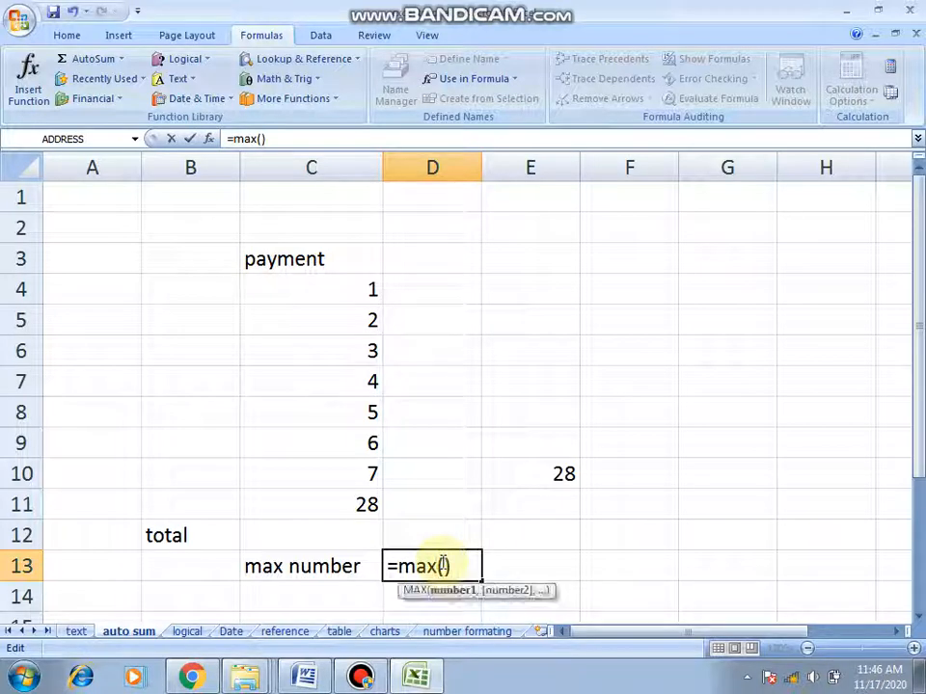
pyautogui.write('c4')
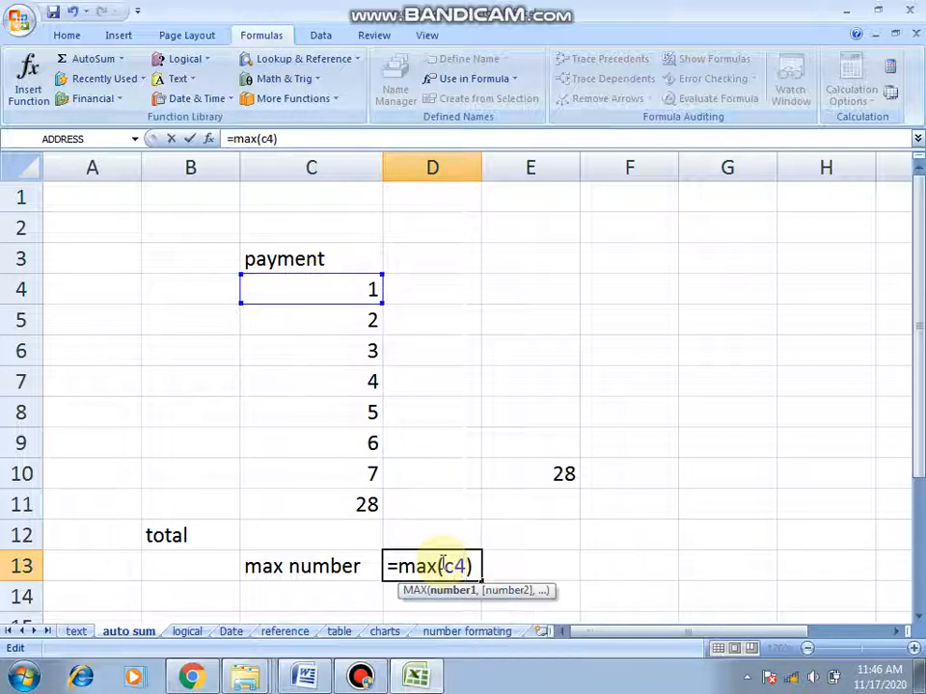
pyautogui.write(':c10')
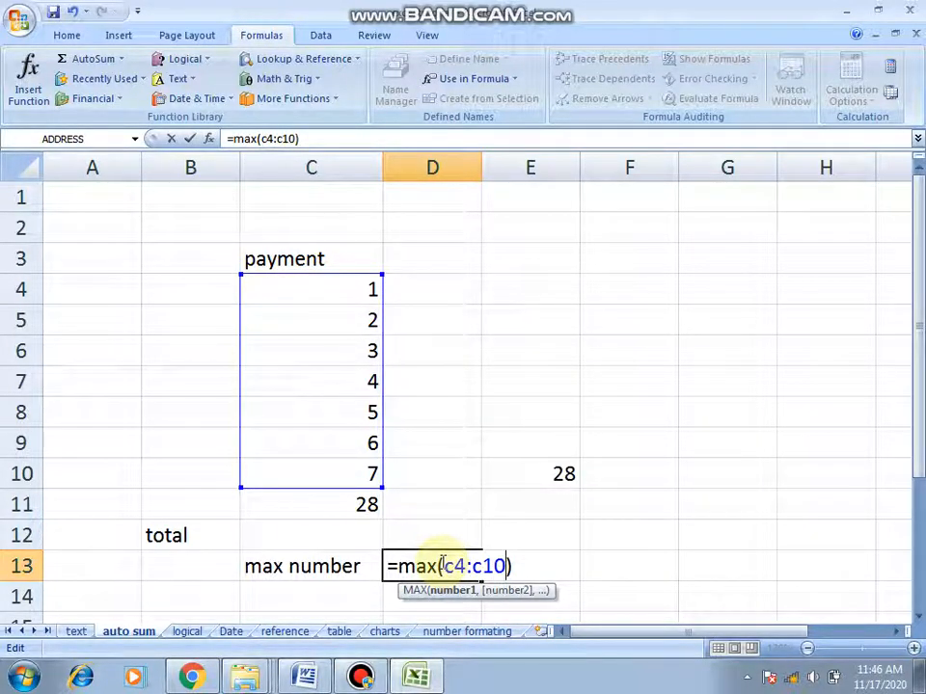
pyautogui.press('Return')
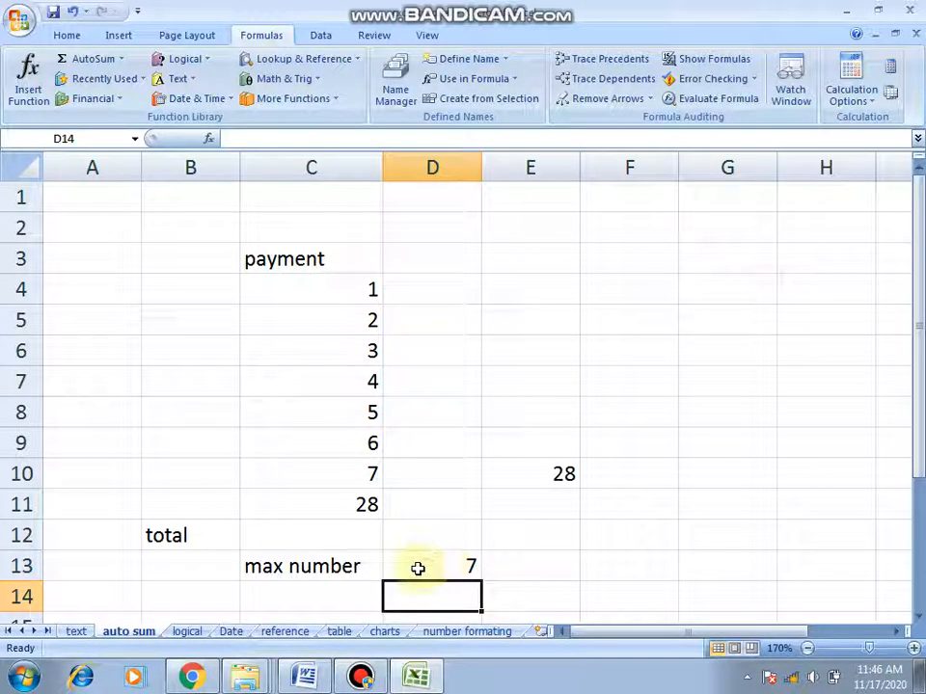
# Step: Clear D13 and calculate the maximum there again using AutoSum's Max function with the range c4:c10
pyautogui.click(417, 565)
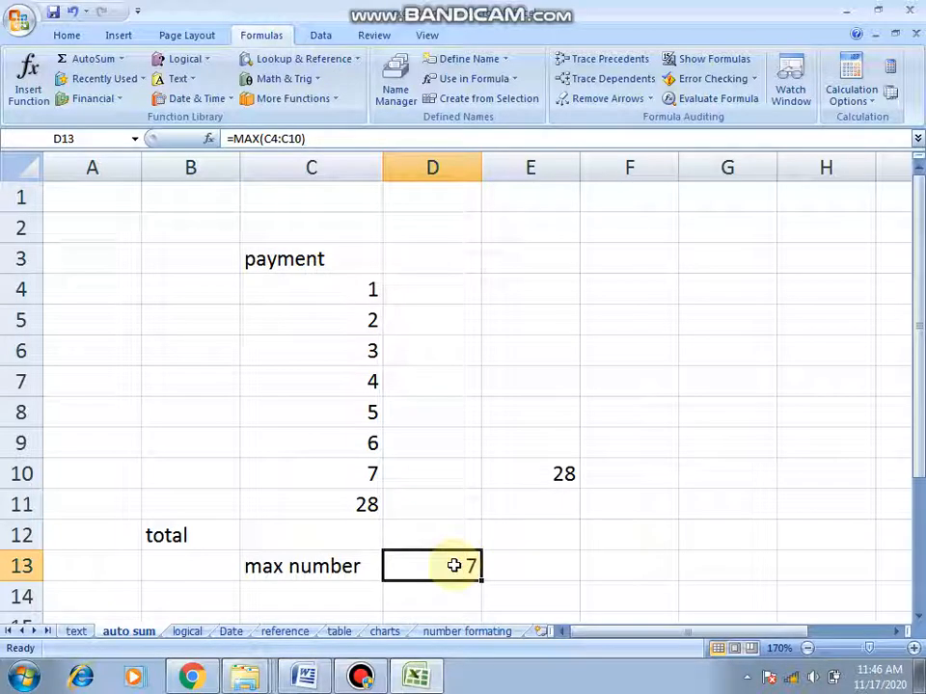
pyautogui.press('Delete')
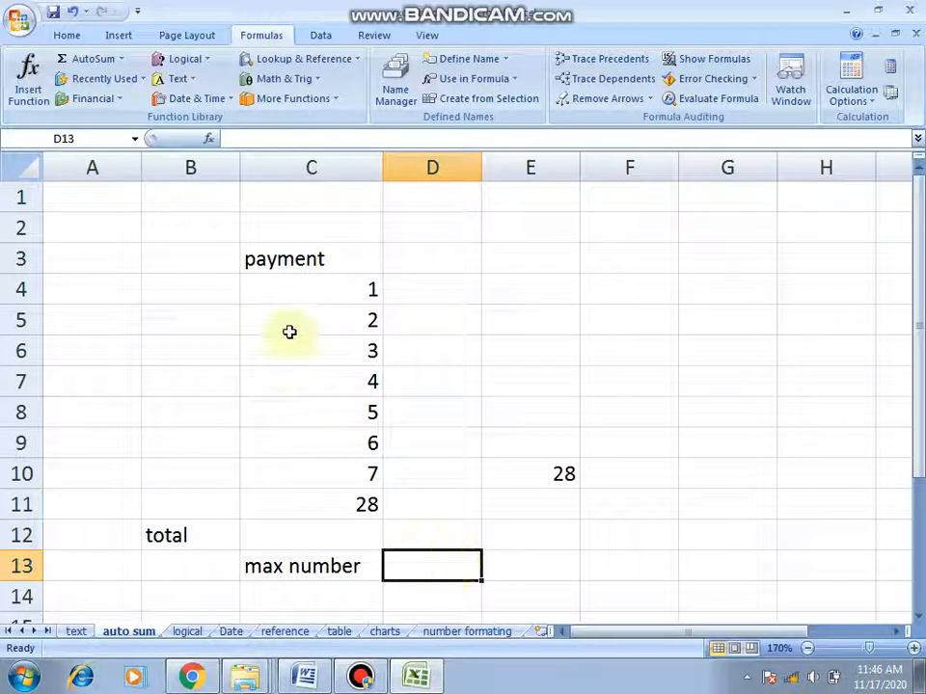
pyautogui.click(121, 59)
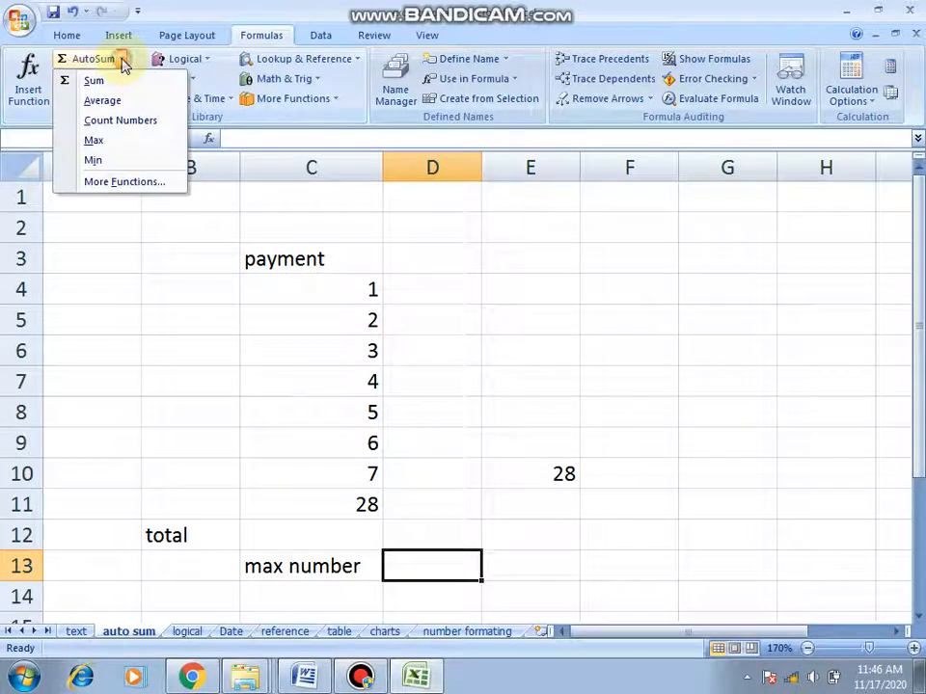
pyautogui.click(97, 142)
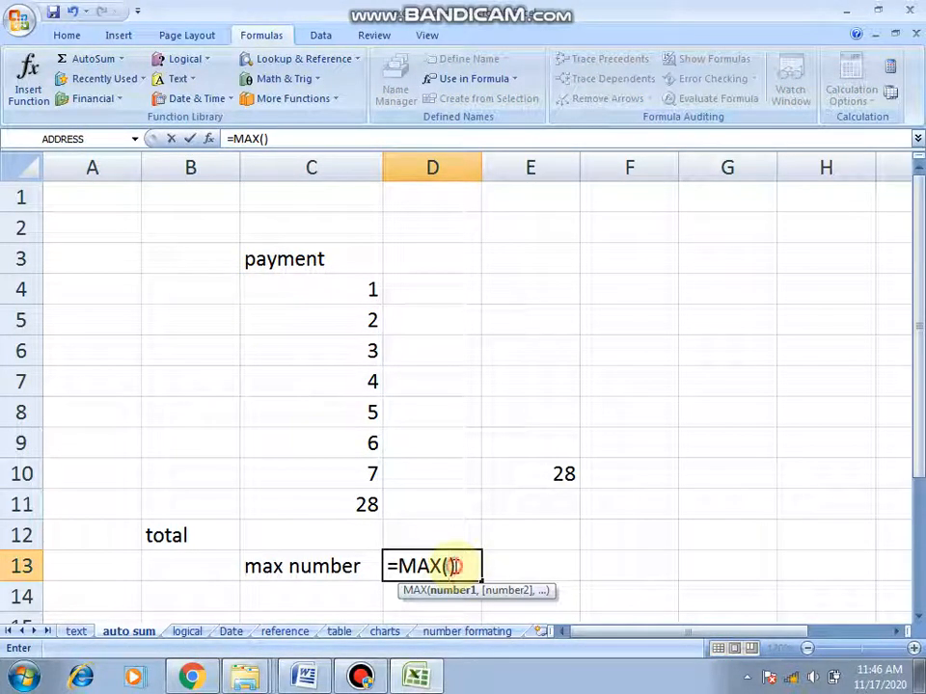
pyautogui.moveTo(456, 566); pyautogui.dragTo(399, 565)
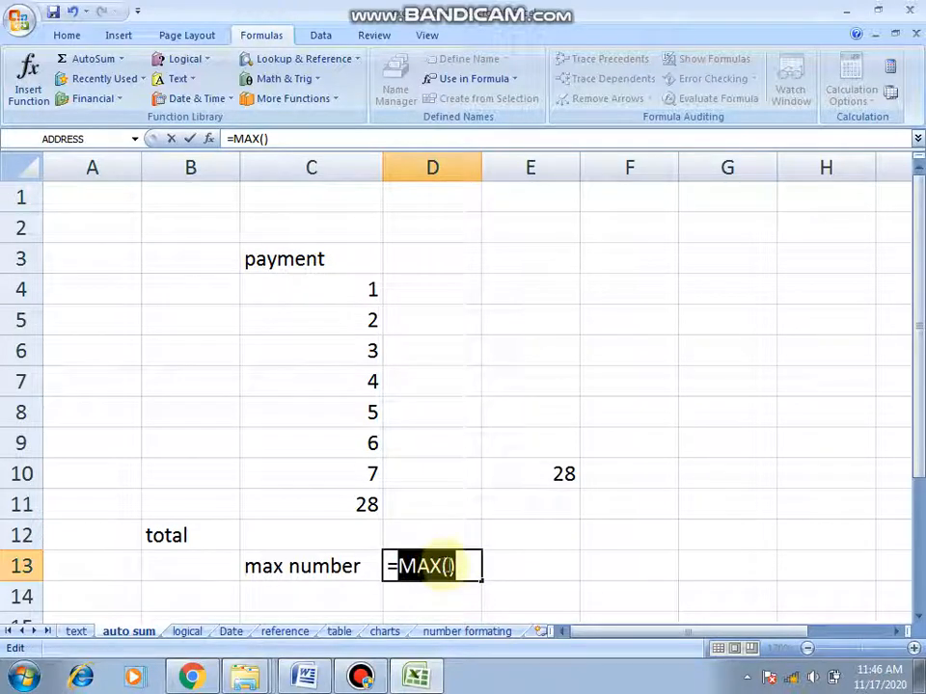
pyautogui.click(448, 566)
pyautogui.write('c')
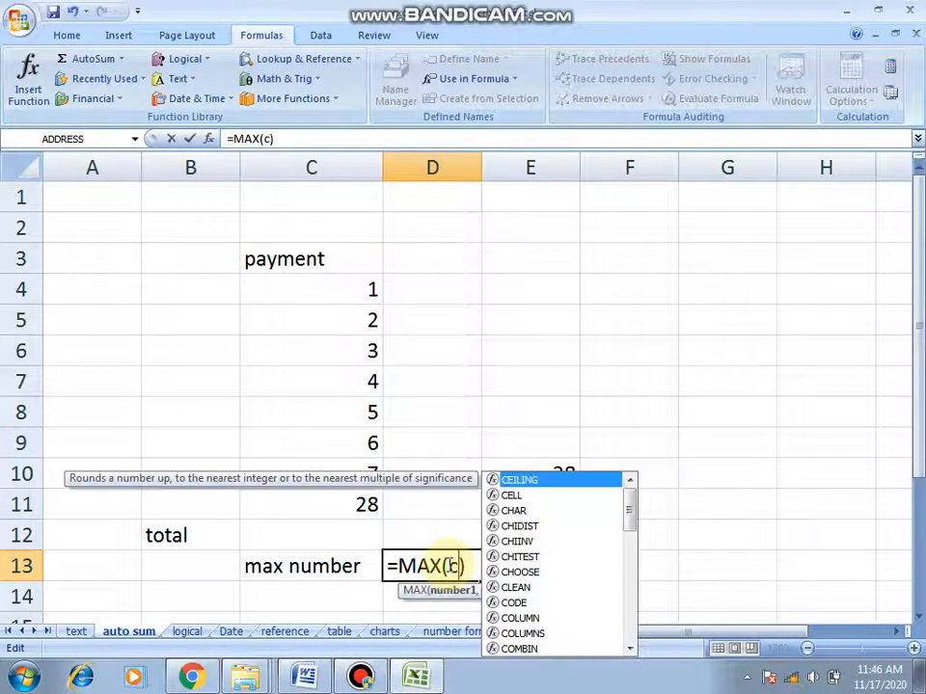
pyautogui.write('4:1')
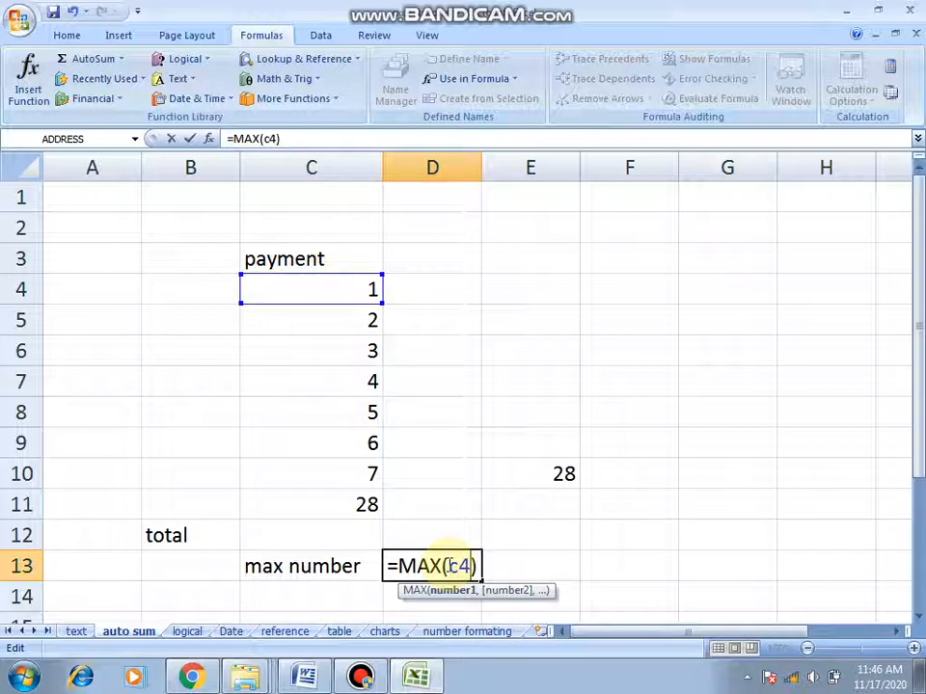
pyautogui.write('0')
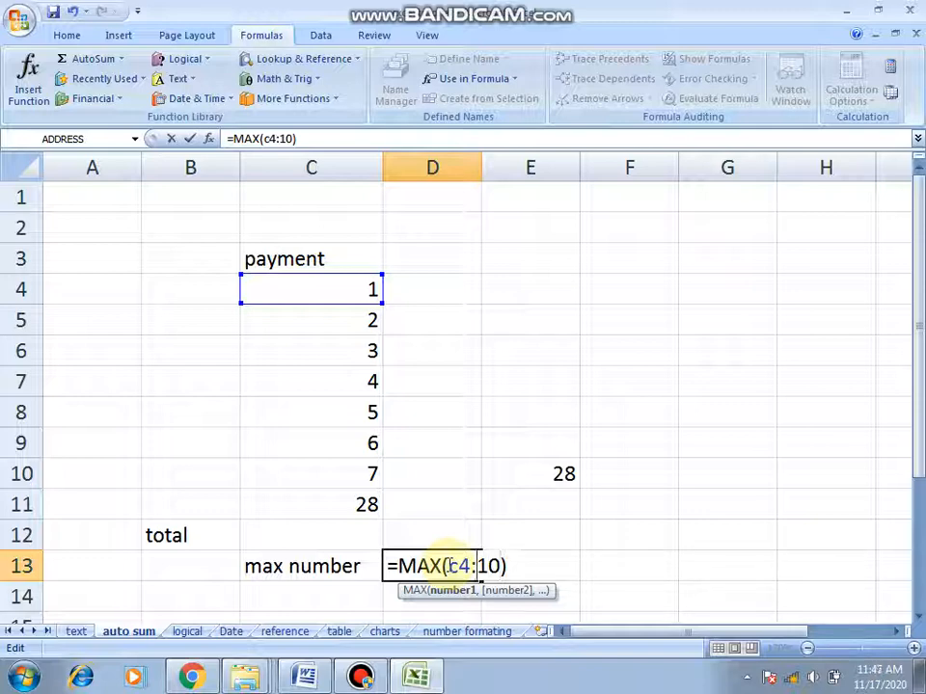
pyautogui.write('c')
pyautogui.press('Return')
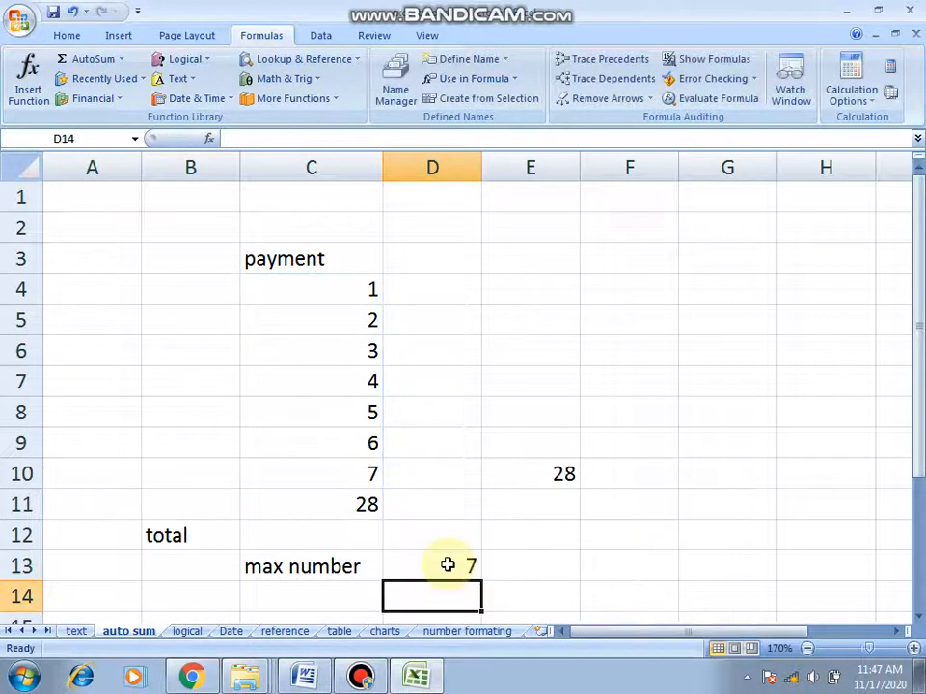
pyautogui.click(430, 571)
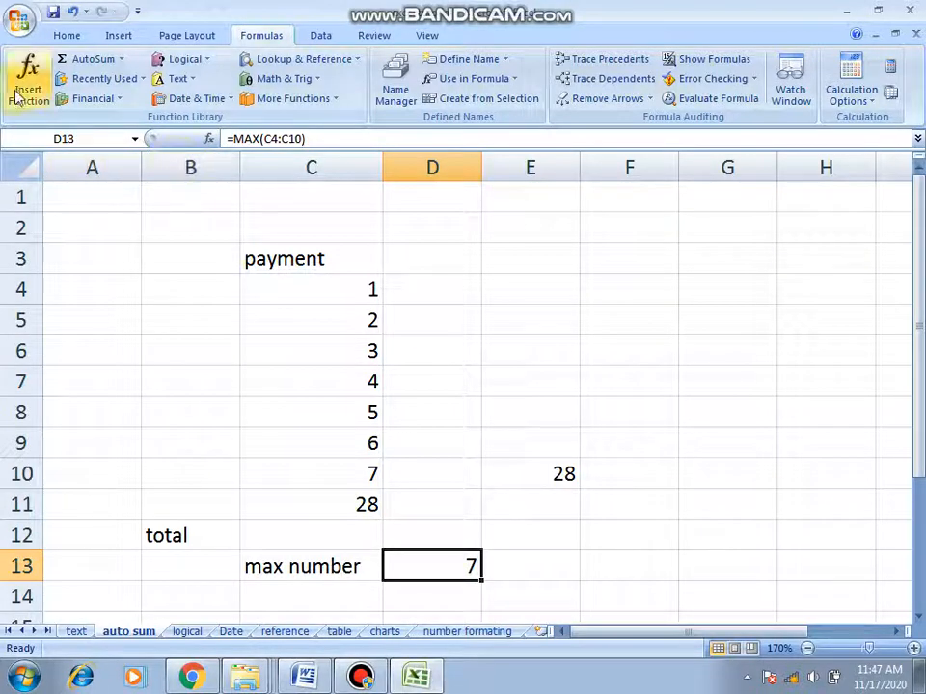
pyautogui.click(119, 98)
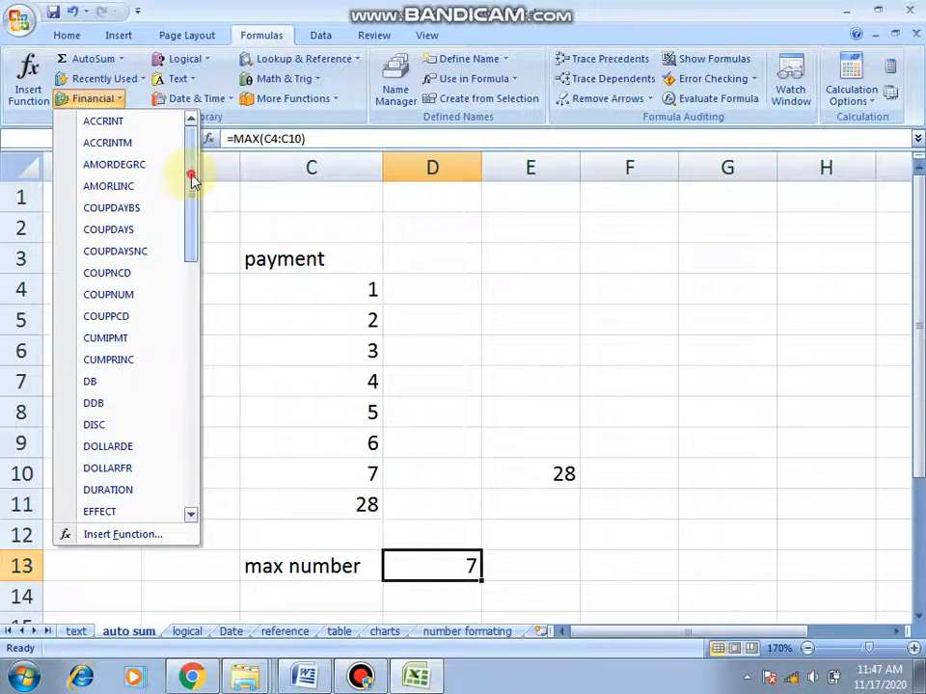
pyautogui.moveTo(192, 176)
pyautogui.mouseDown()
pyautogui.moveTo(179, 358)
pyautogui.moveTo(179, 437)
pyautogui.moveTo(190, 425)
pyautogui.moveTo(199, 448)
pyautogui.moveTo(194, 418)
pyautogui.moveTo(191, 456)
pyautogui.moveTo(188, 242)
pyautogui.moveTo(197, 188)
pyautogui.mouseUp()
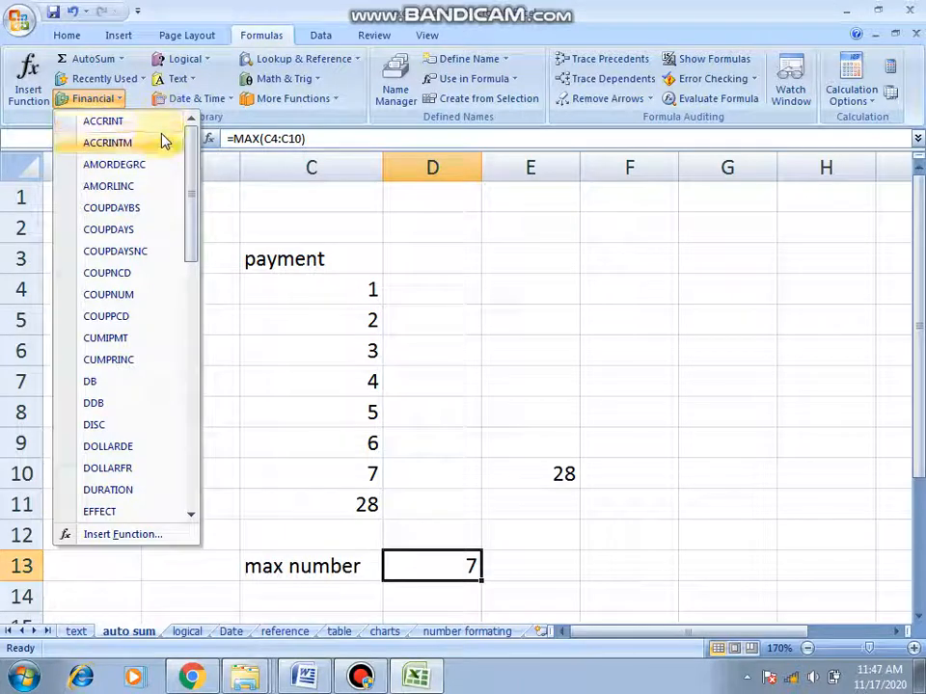
pyautogui.click(205, 60)
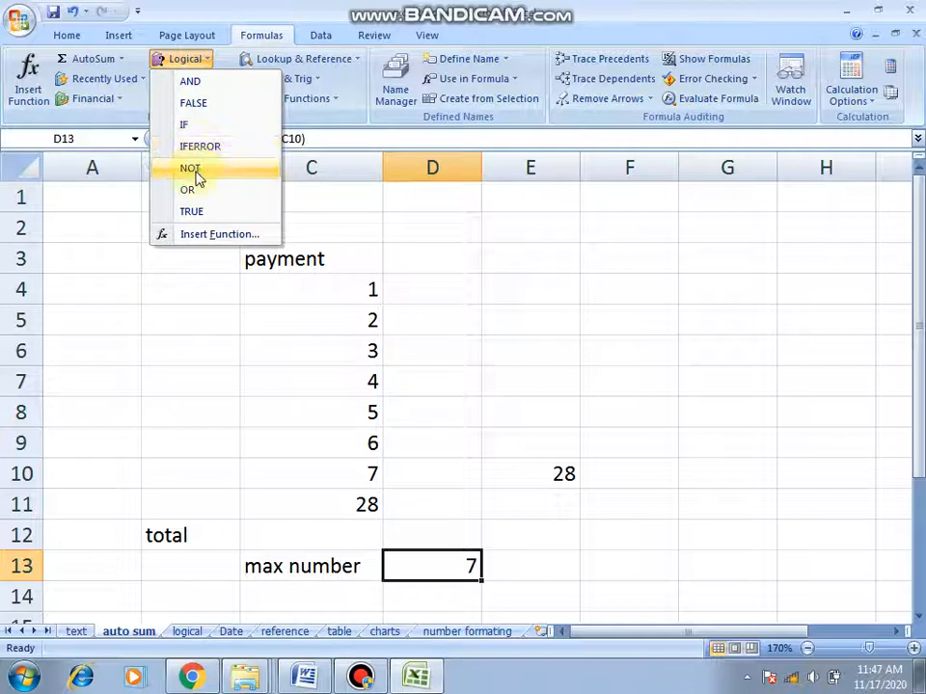
pyautogui.click(430, 284)
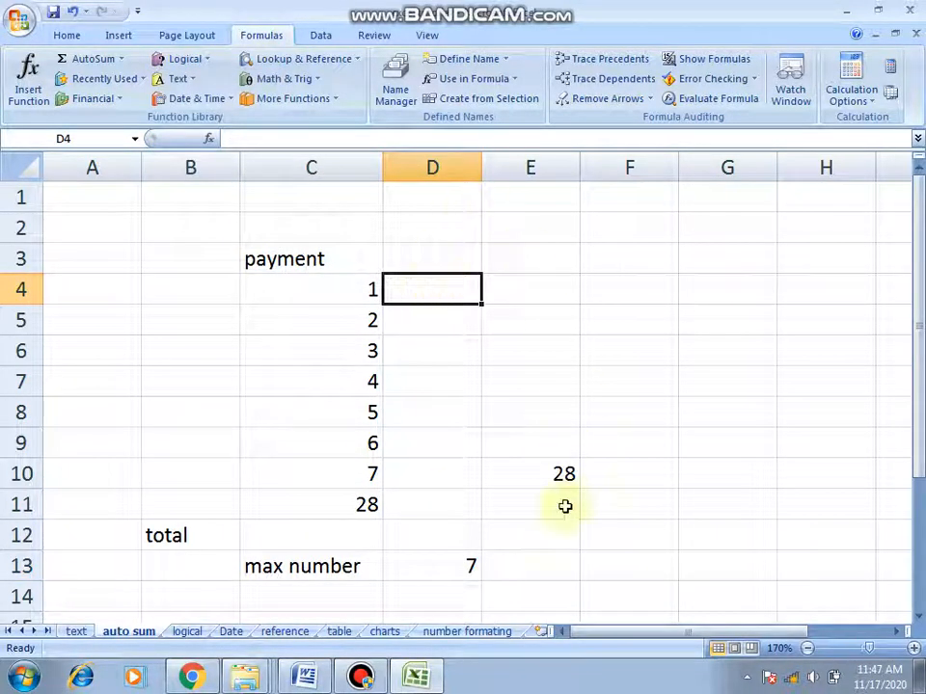
# Step: Clear the results in E10, D13 and C11 and the max number label in C13
pyautogui.click(564, 474)
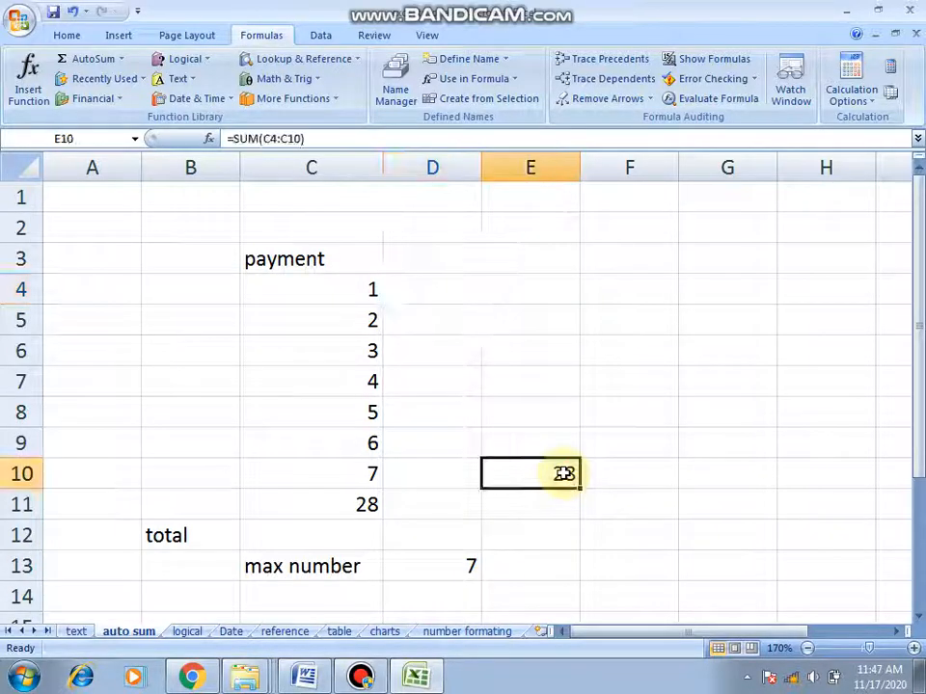
pyautogui.press('Delete')
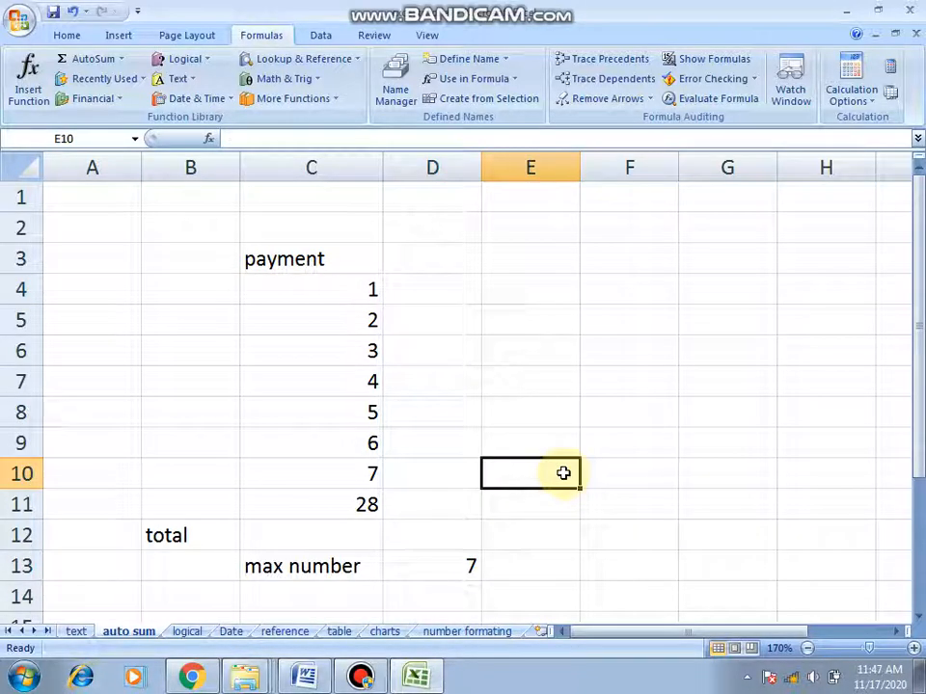
pyautogui.click(466, 572)
pyautogui.press('Delete')
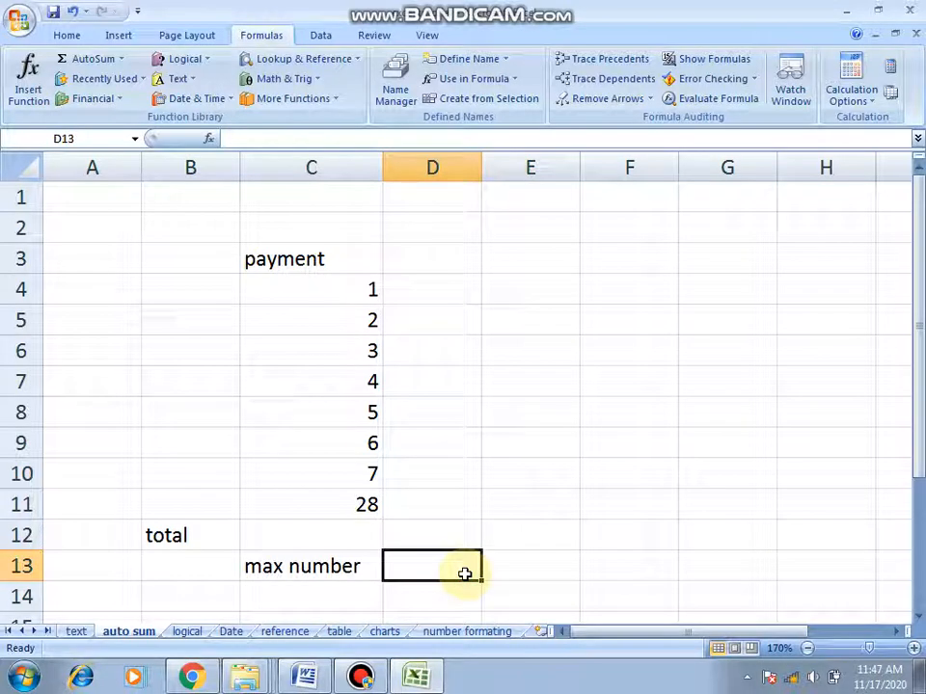
pyautogui.click(330, 562)
pyautogui.press('Delete')
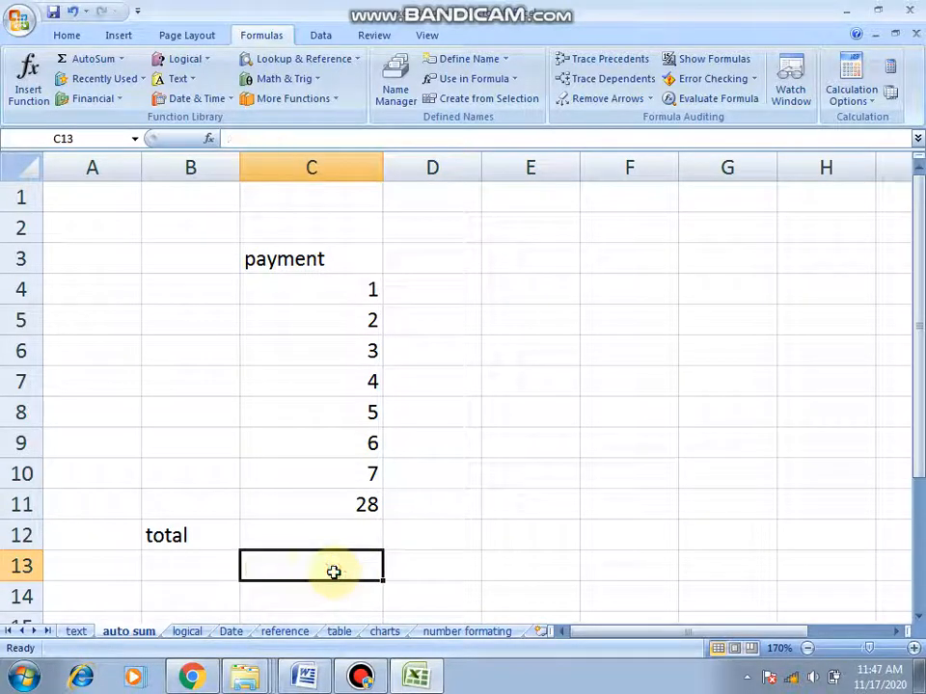
pyautogui.click(364, 505)
pyautogui.press('Delete')
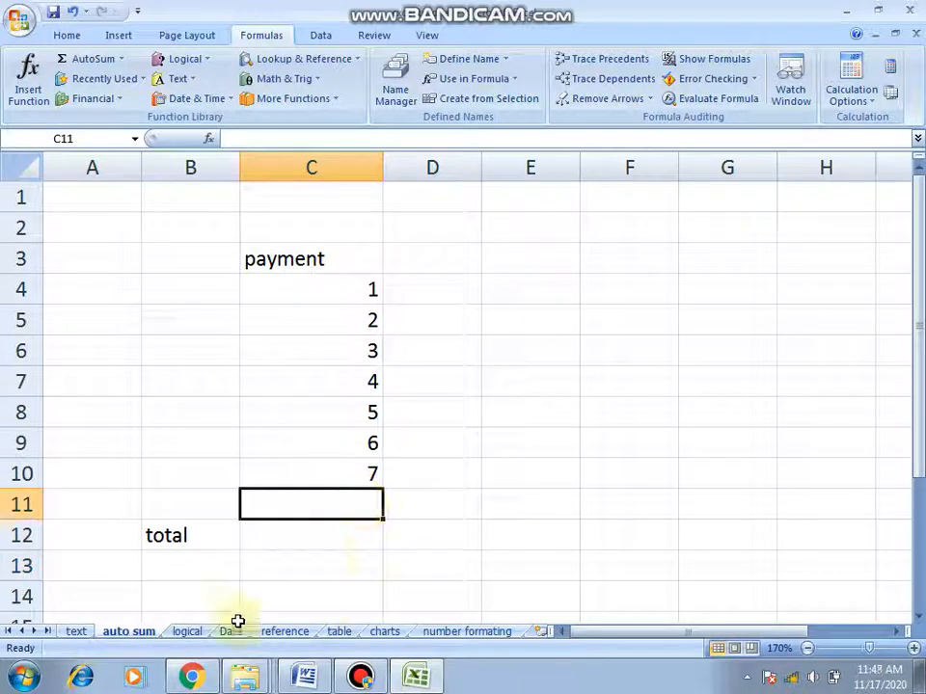
# Step: On the logical sheet, clear the existing IF results from the fail/pass column, cells D2:D6
pyautogui.click(192, 632)
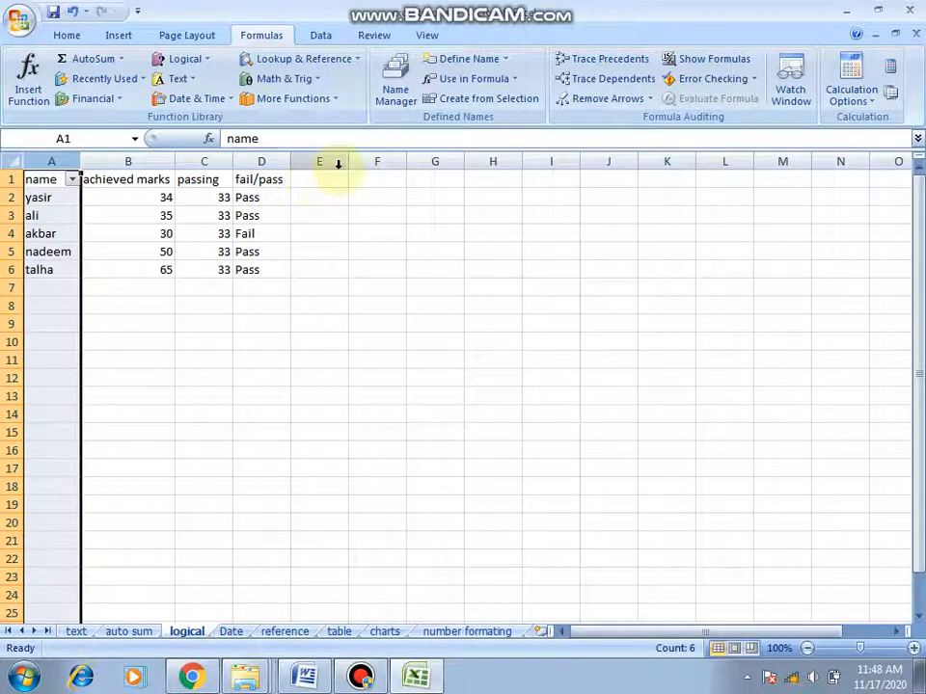
pyautogui.click(144, 199)
pyautogui.click(239, 199)
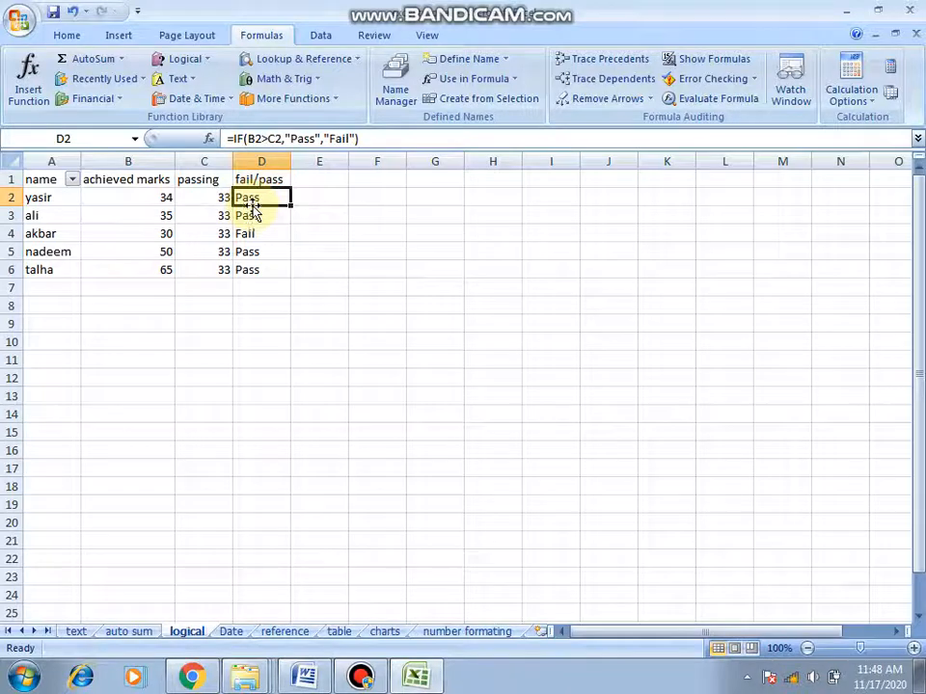
pyautogui.hotkey('shift', 'Down')
pyautogui.hotkey('shift', 'Down')
pyautogui.hotkey('shift', 'Down')
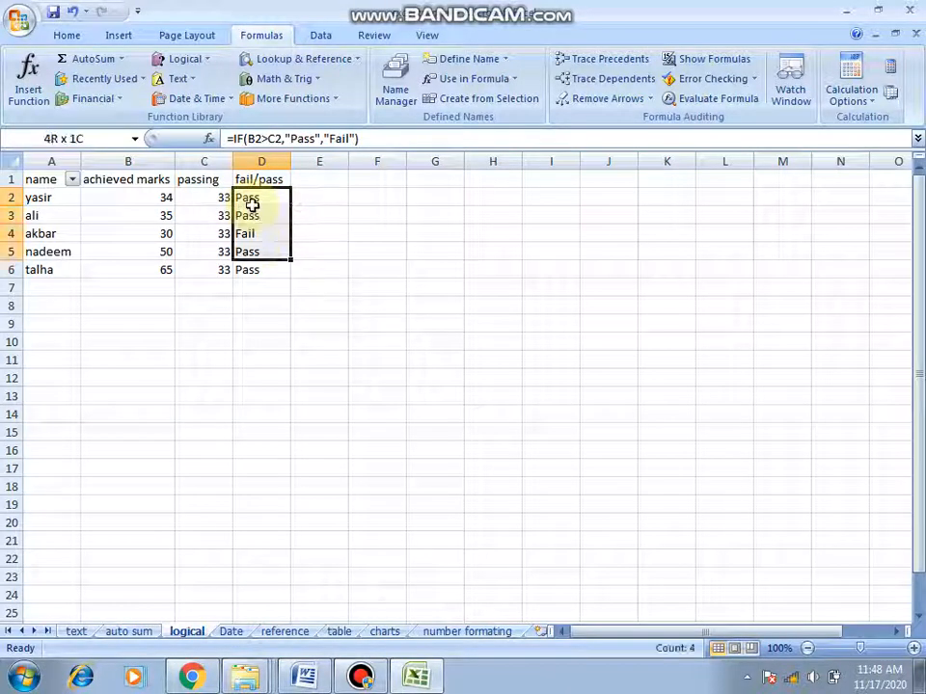
pyautogui.hotkey('shift', 'Down')
pyautogui.press('Delete')
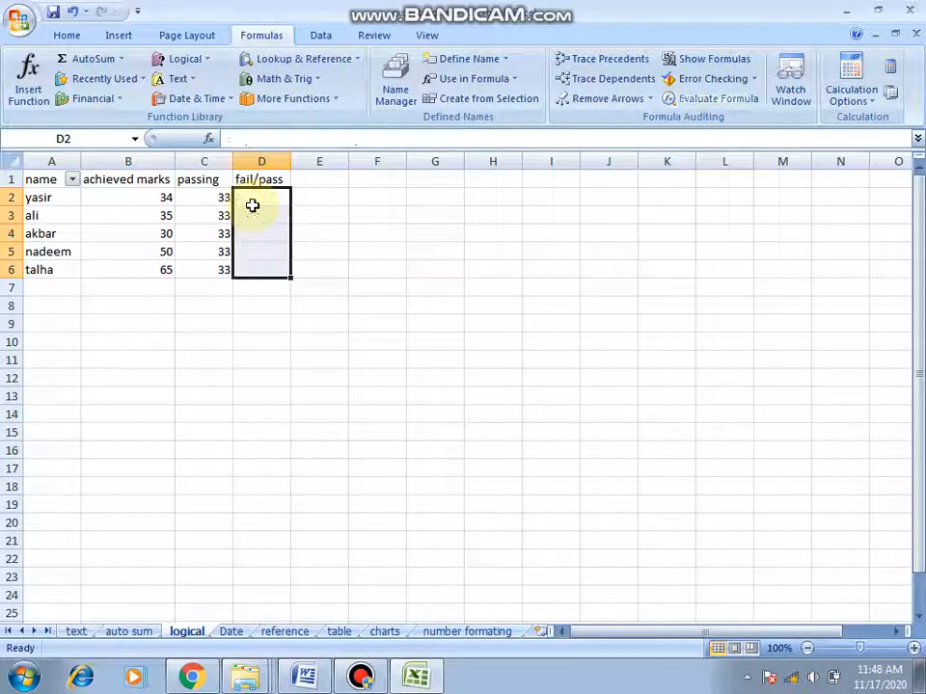
pyautogui.click(251, 198)
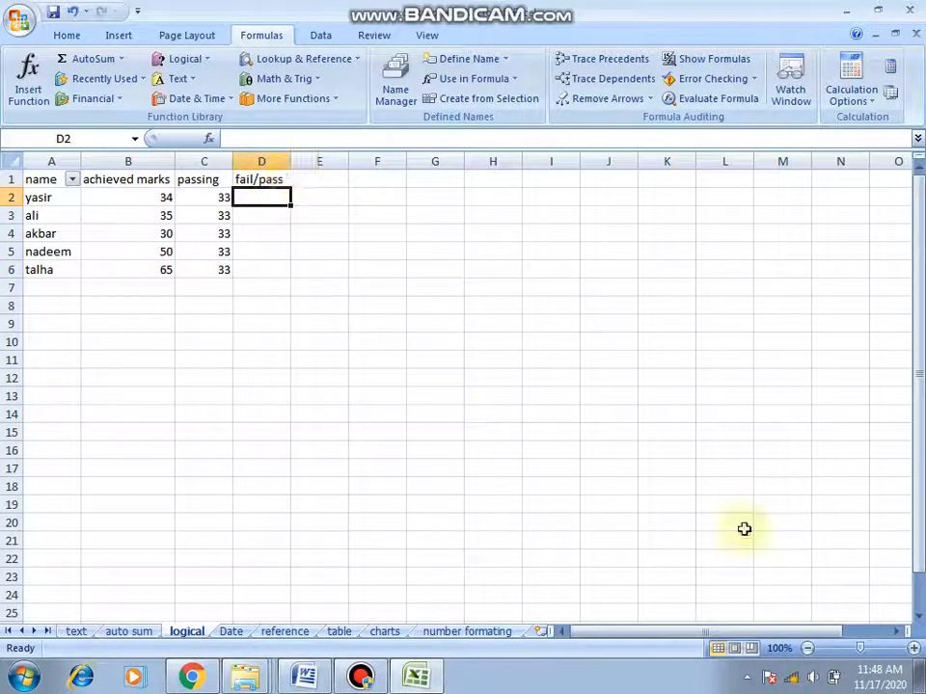
# Step: Examine the name, achieved marks, passing and fail/pass columns, comparing the first student's marks in B2 with the passing mark in C2
pyautogui.click(914, 648)
pyautogui.click(914, 648)
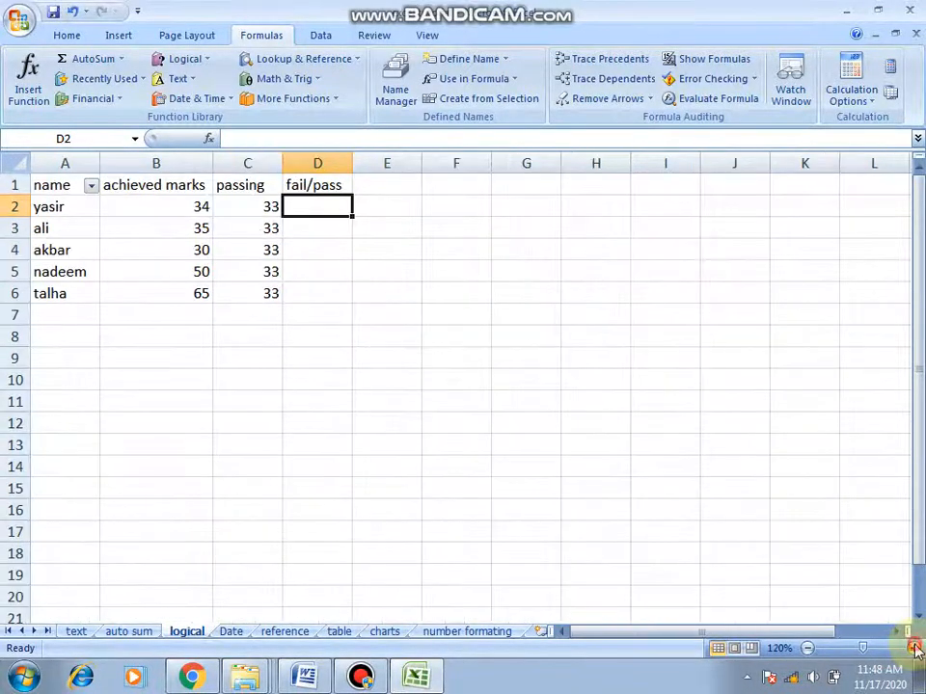
pyautogui.click(914, 648)
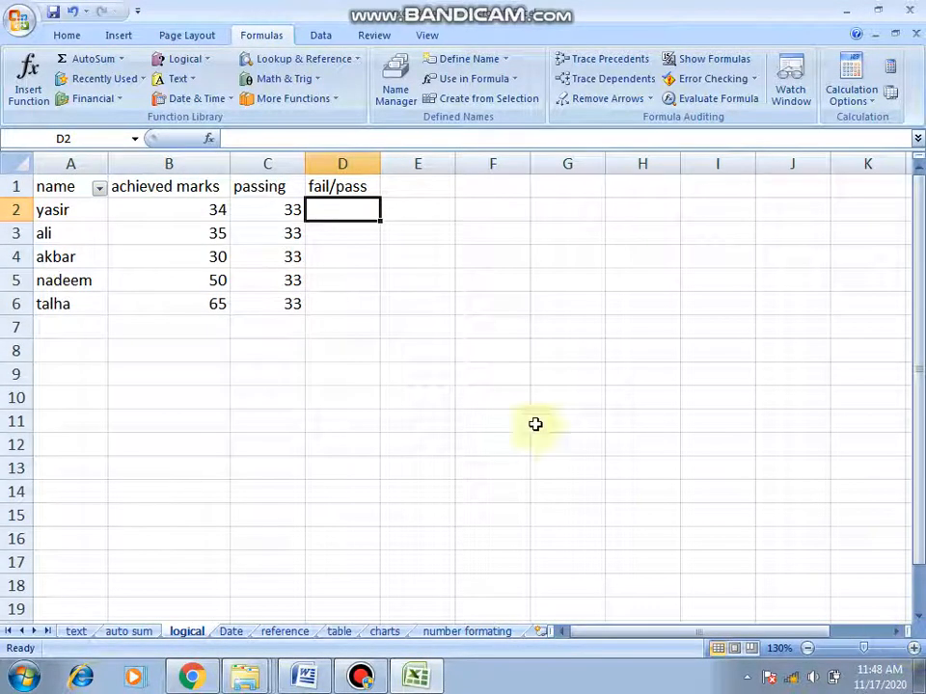
pyautogui.click(61, 162)
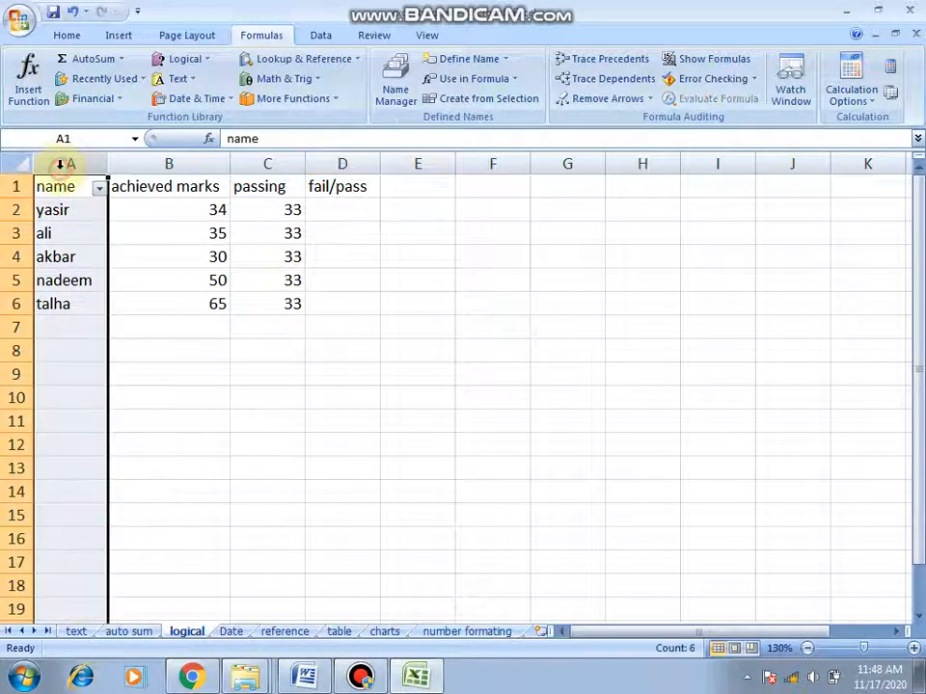
pyautogui.click(161, 163)
pyautogui.click(282, 163)
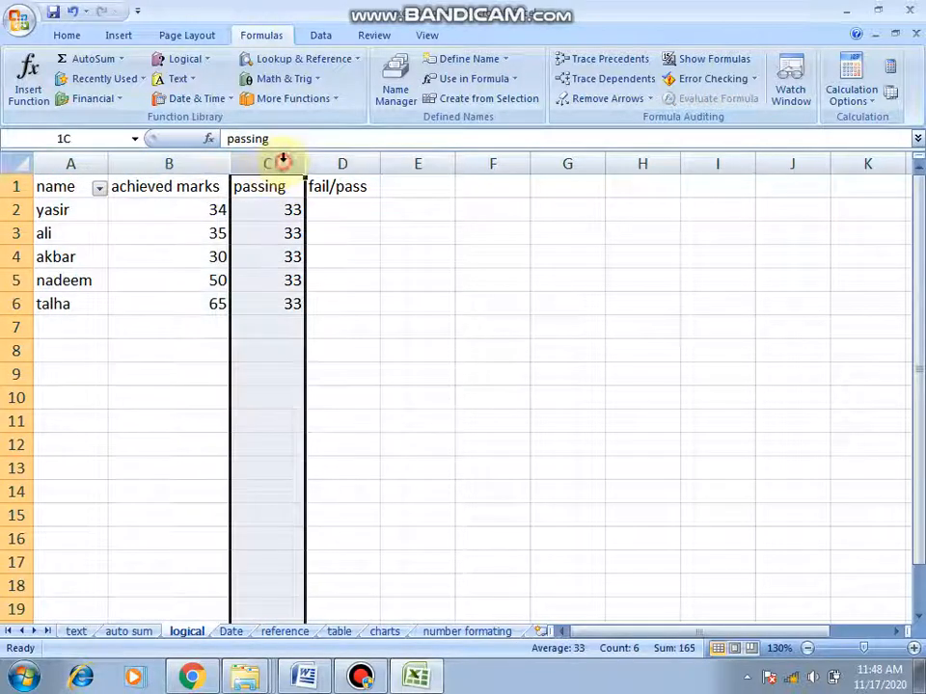
pyautogui.click(206, 164)
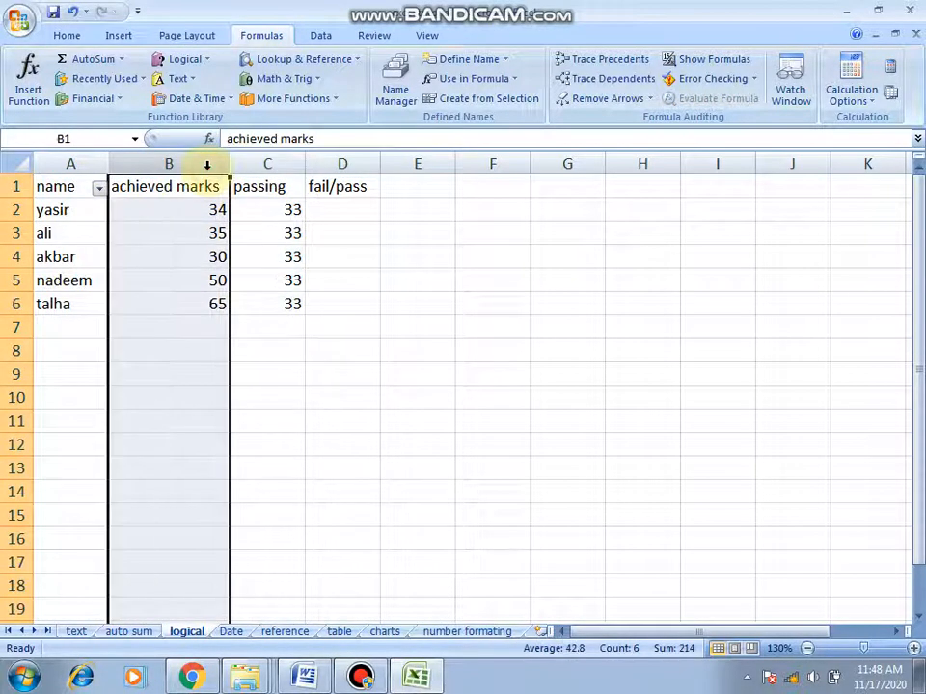
pyautogui.click(267, 162)
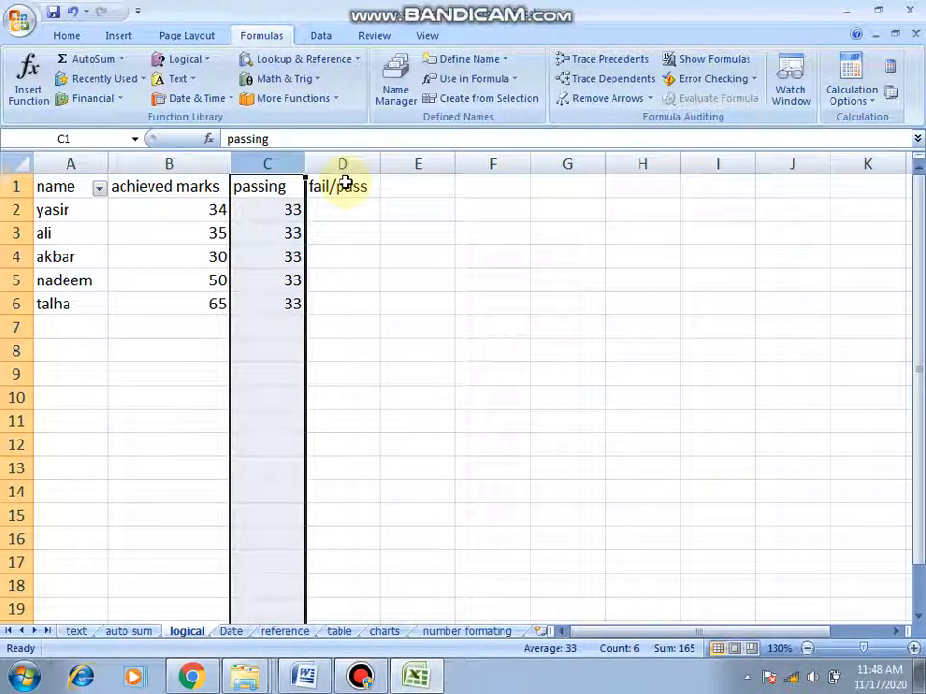
pyautogui.click(336, 211)
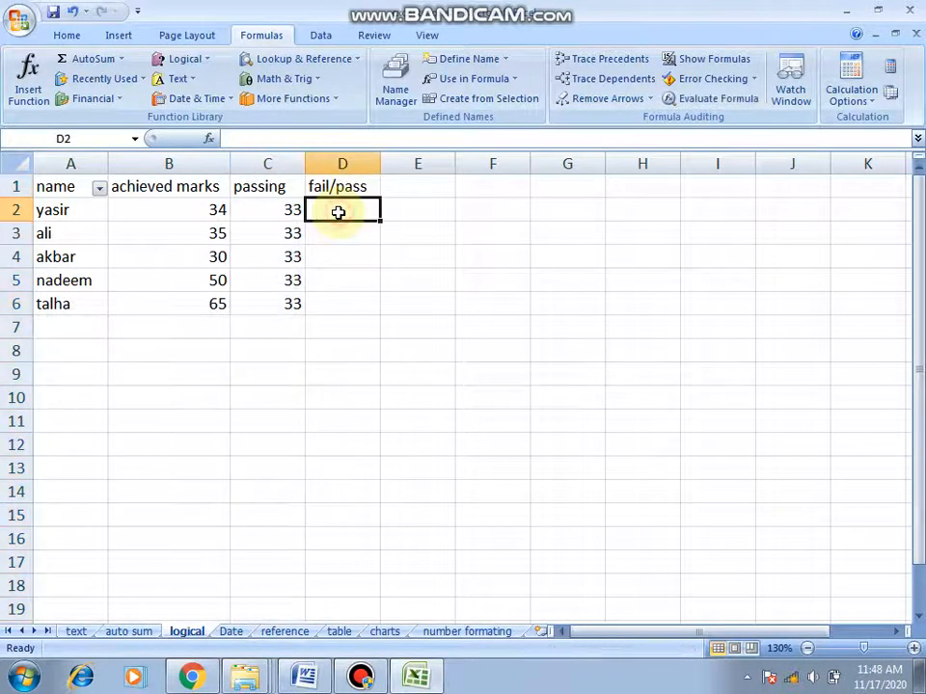
pyautogui.click(334, 187)
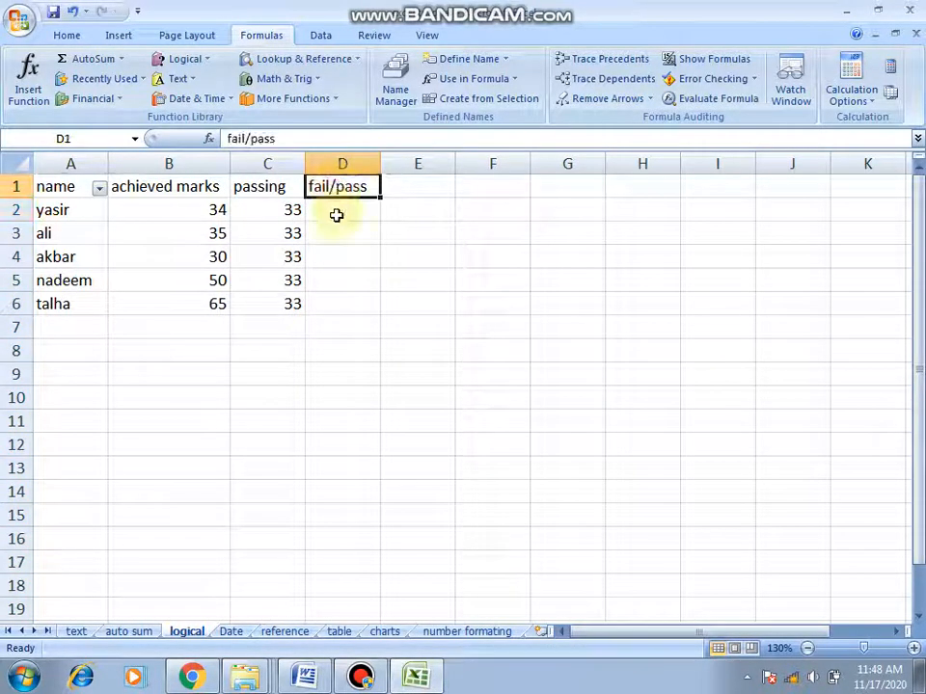
pyautogui.click(336, 213)
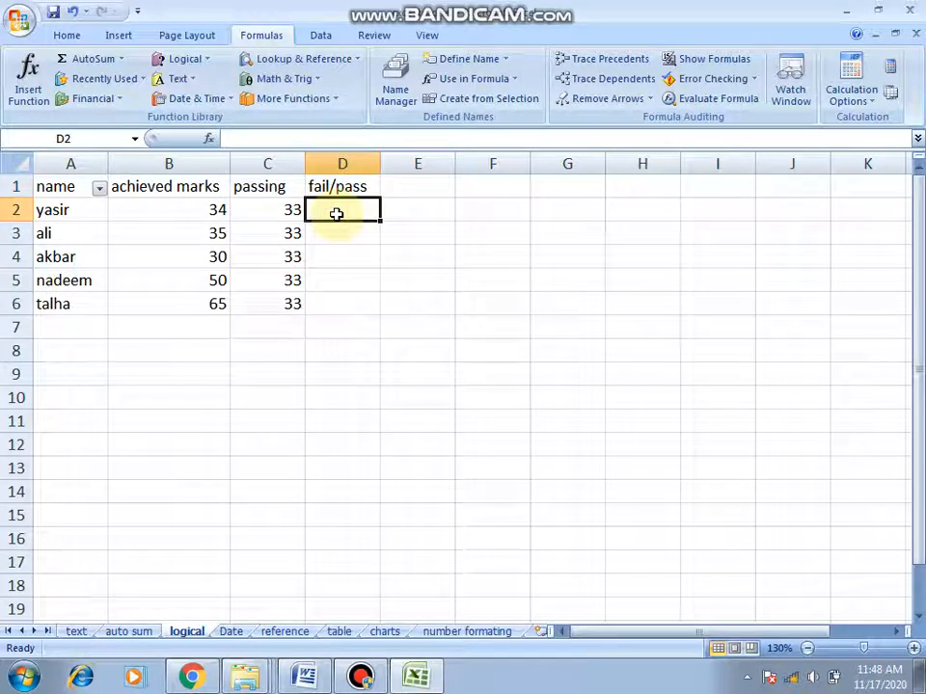
pyautogui.click(204, 209)
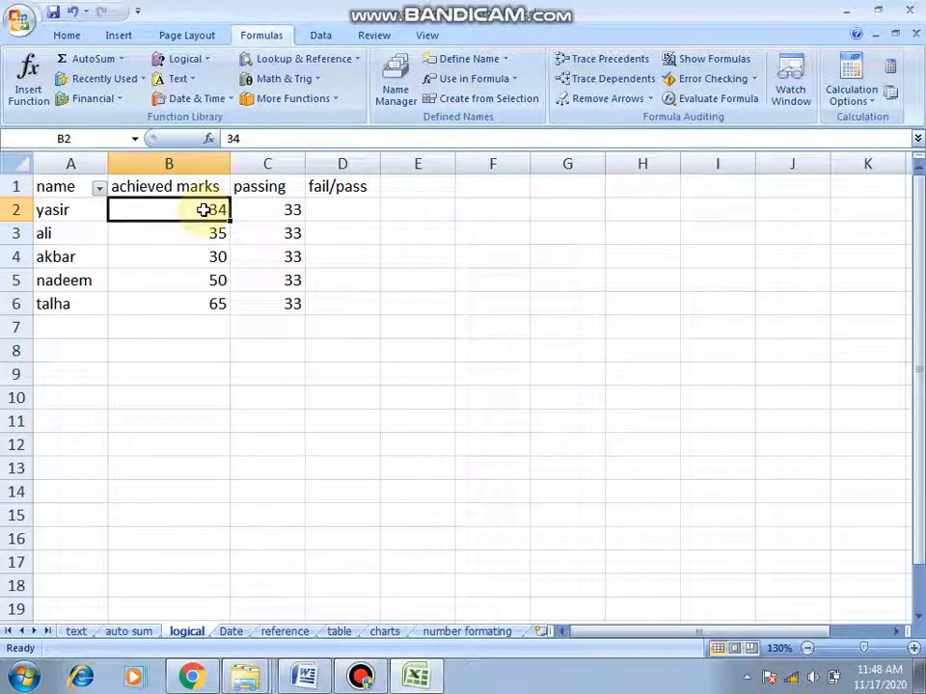
pyautogui.click(275, 209)
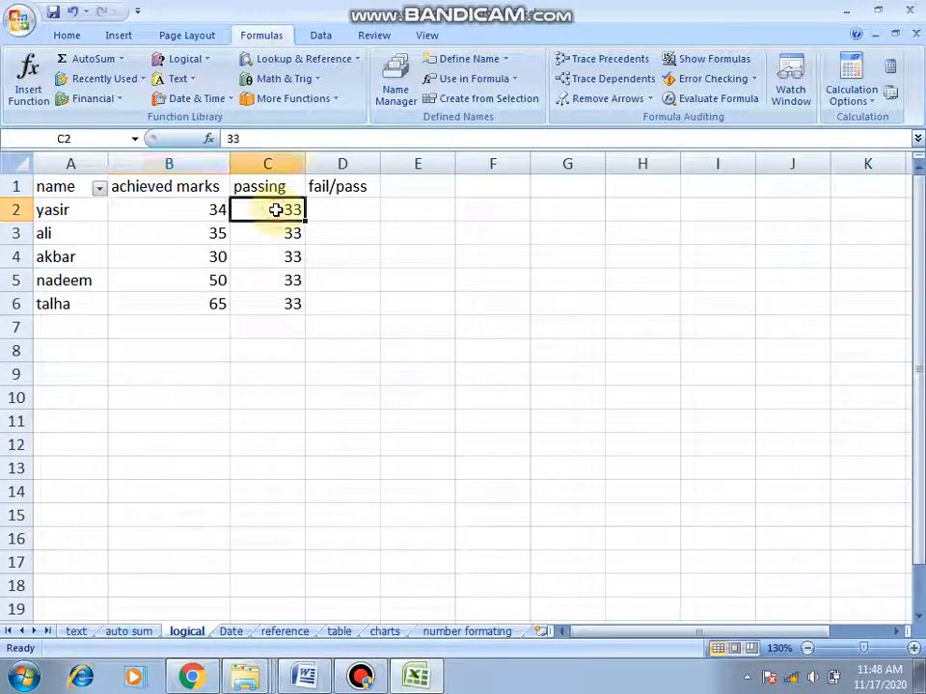
pyautogui.click(217, 210)
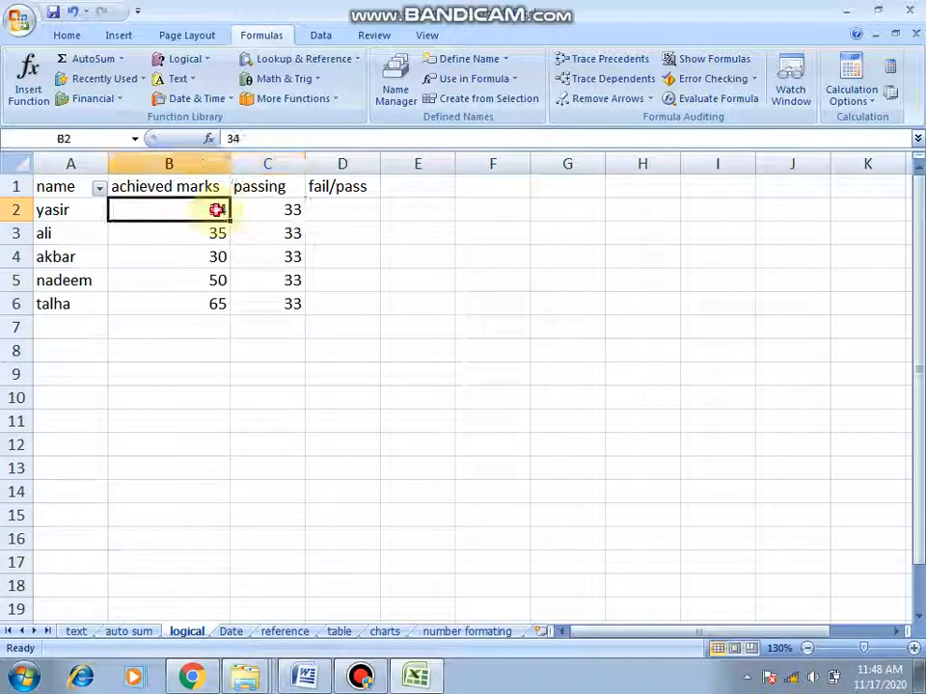
pyautogui.click(291, 209)
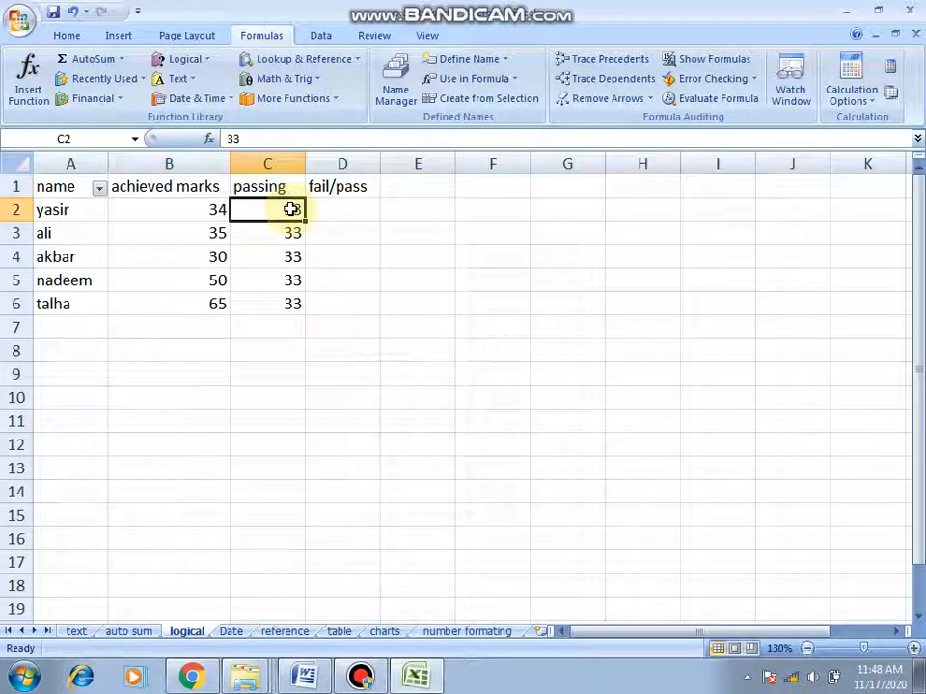
pyautogui.click(351, 209)
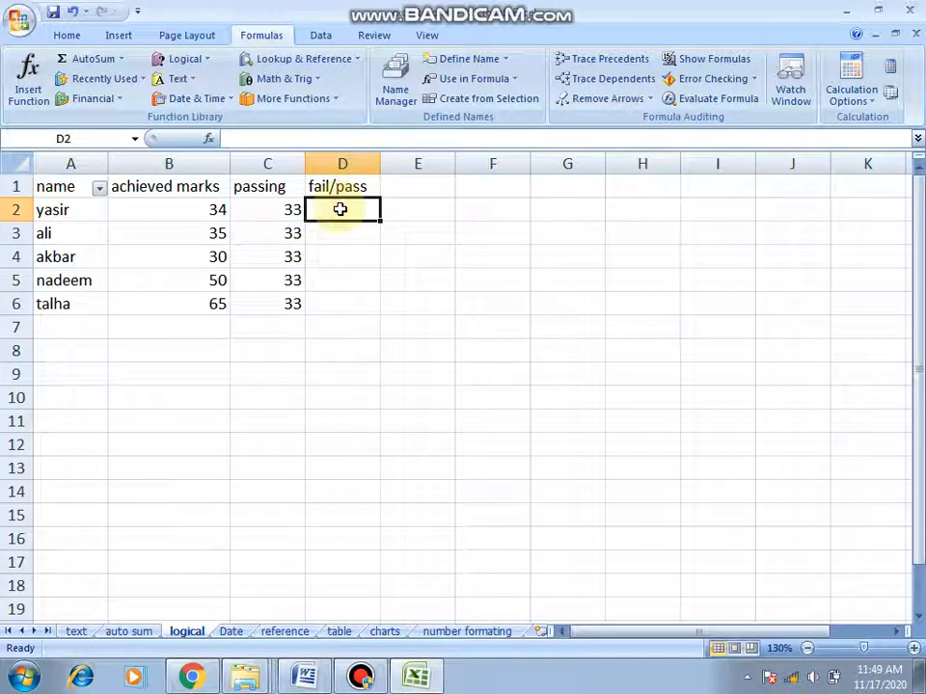
# Step: Insert the logical IF function in D2 with the logical test B2>C2, comparing achieved marks with the passing mark
pyautogui.click(205, 61)
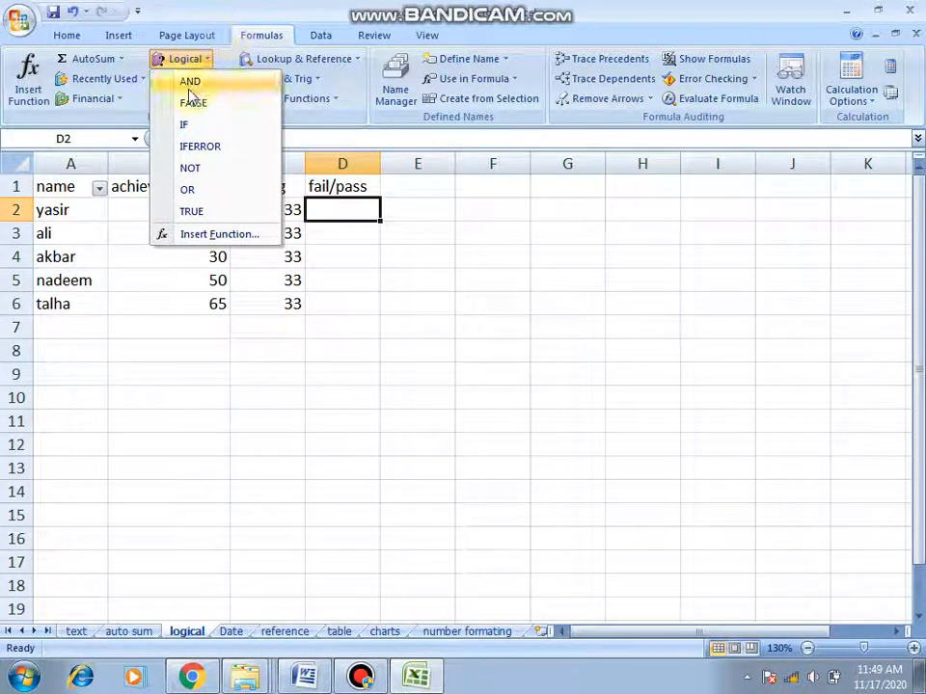
pyautogui.click(344, 208)
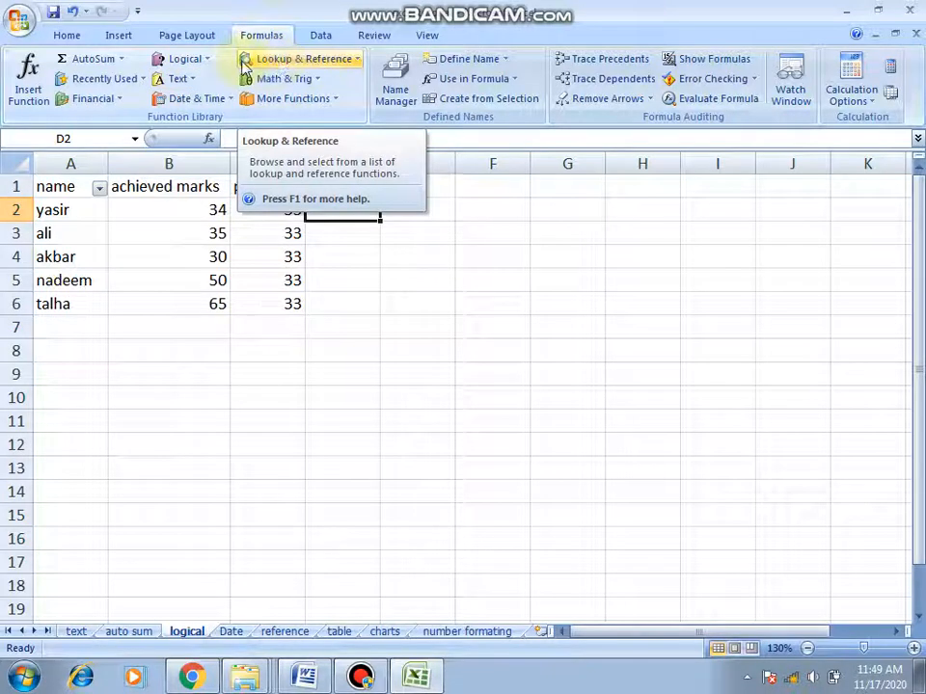
pyautogui.click(209, 61)
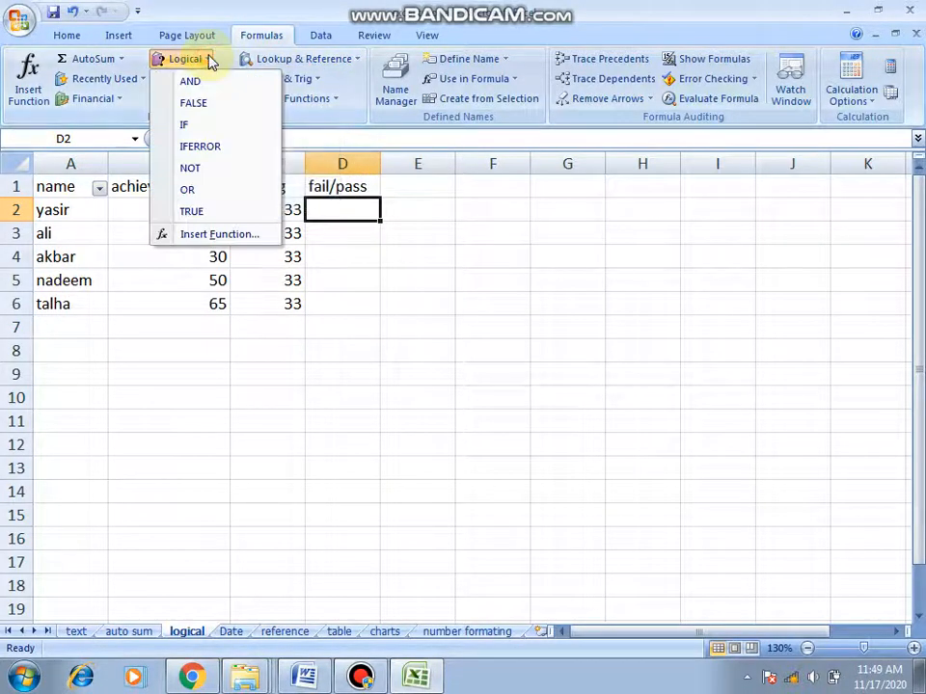
pyautogui.click(199, 129)
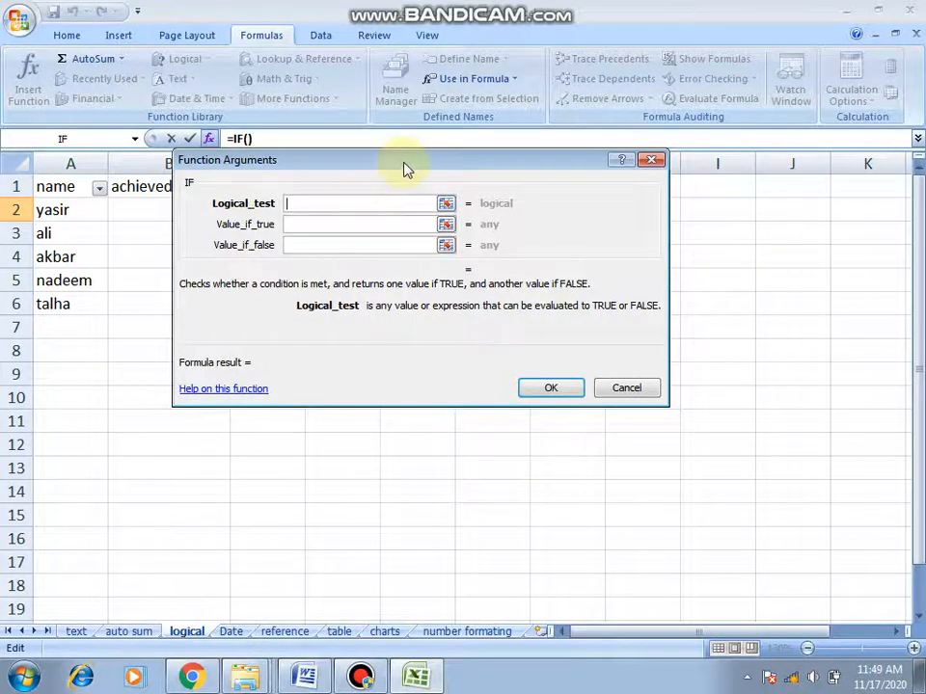
pyautogui.moveTo(407, 170); pyautogui.dragTo(461, 284)
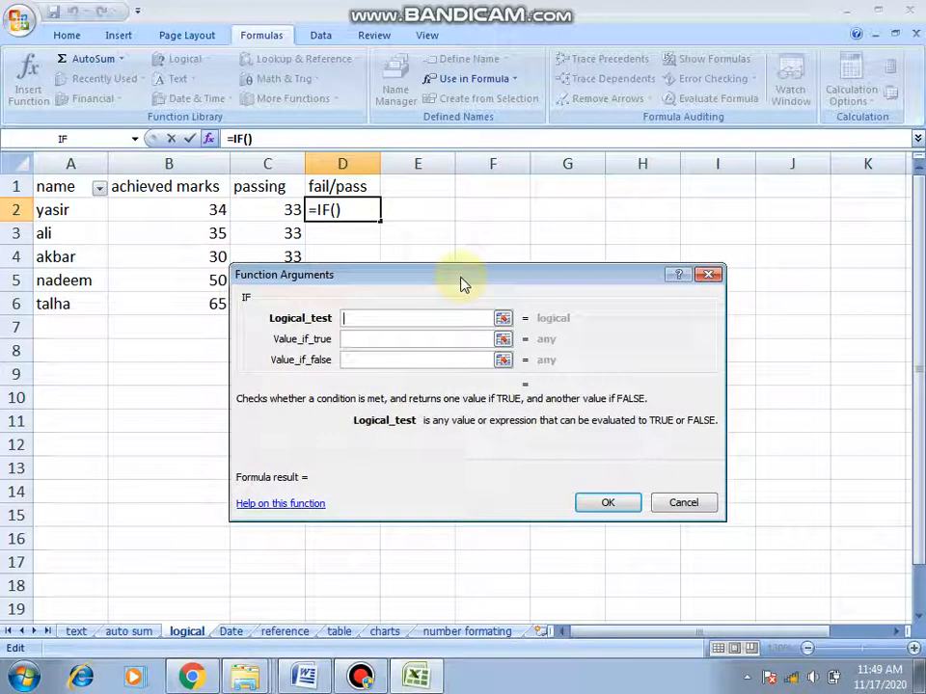
pyautogui.click(207, 209)
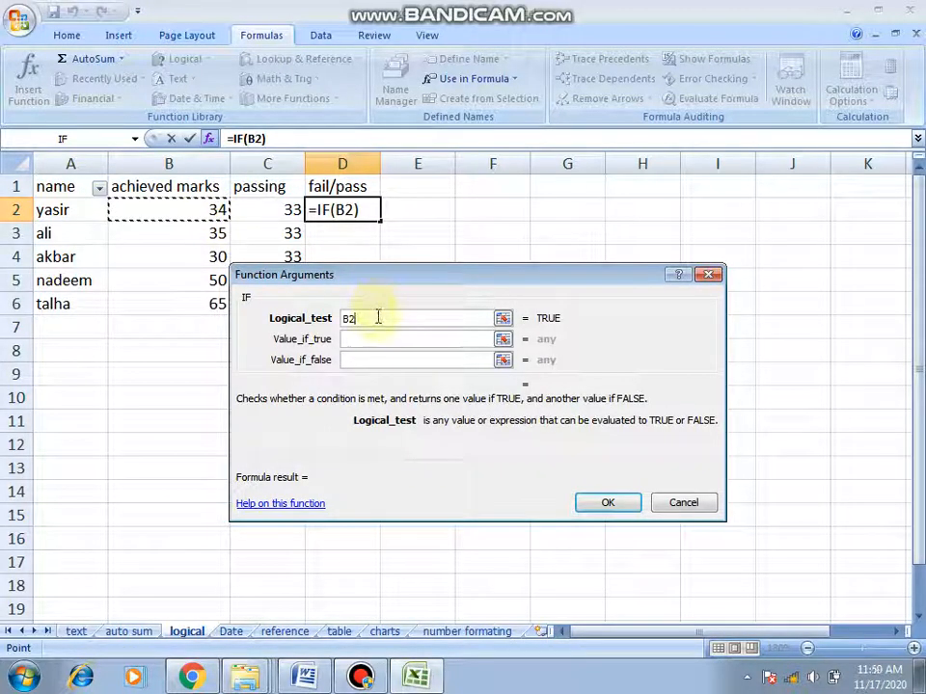
pyautogui.write('>')
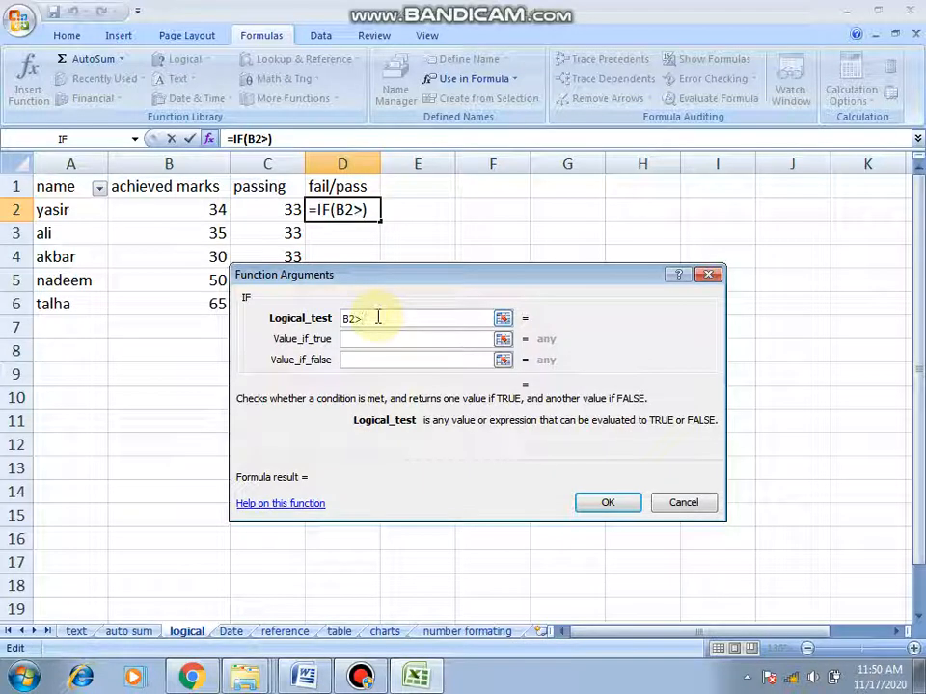
pyautogui.click(279, 210)
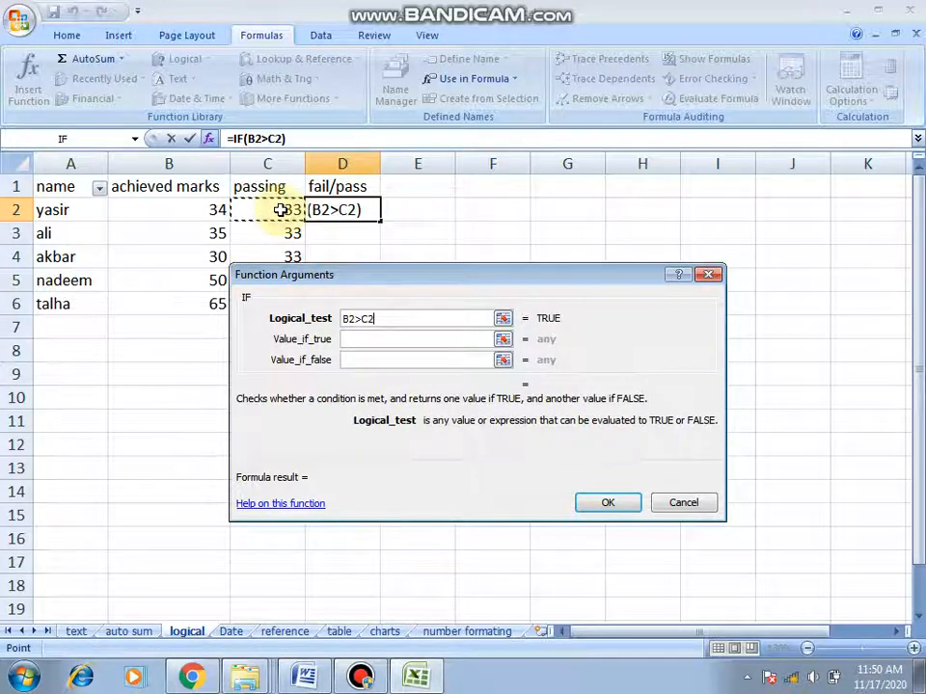
# Step: Complete the IF function in D2 so it returns Pass if the test is true and Fail if false
pyautogui.click(393, 339)
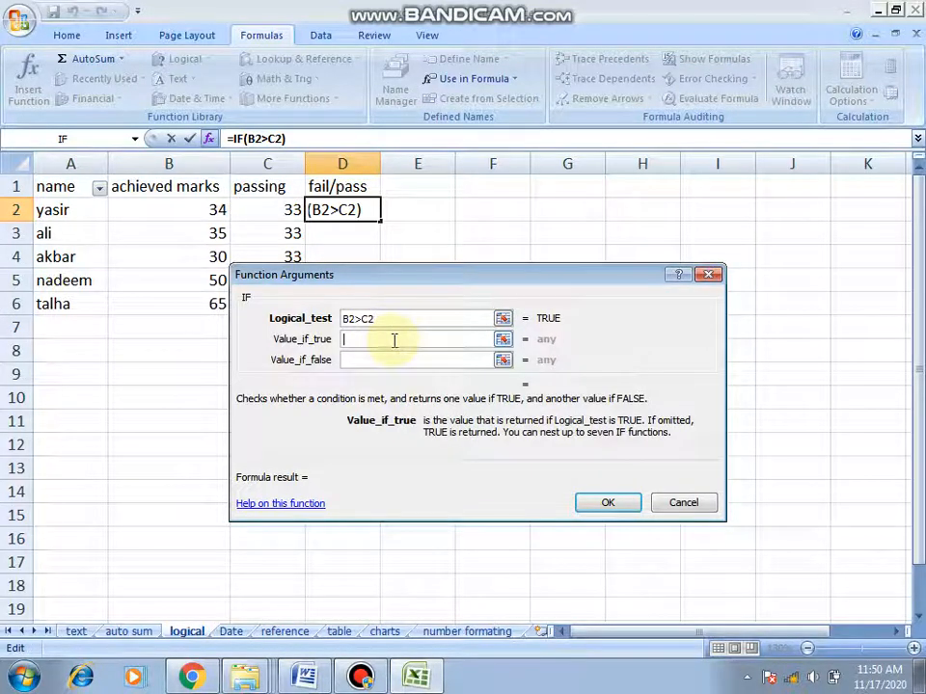
pyautogui.write('Pass')
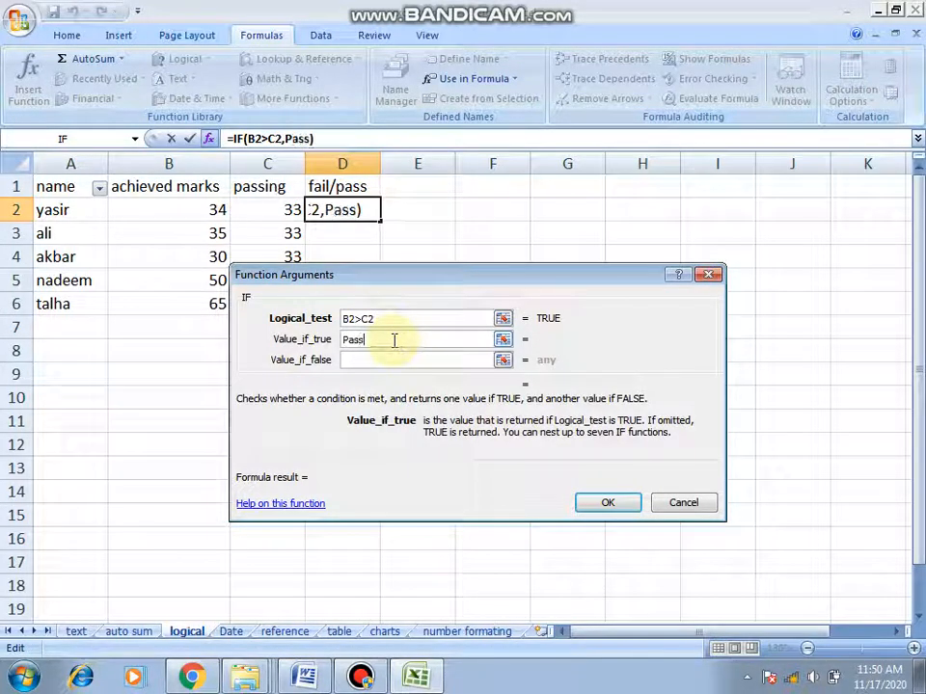
pyautogui.click(391, 359)
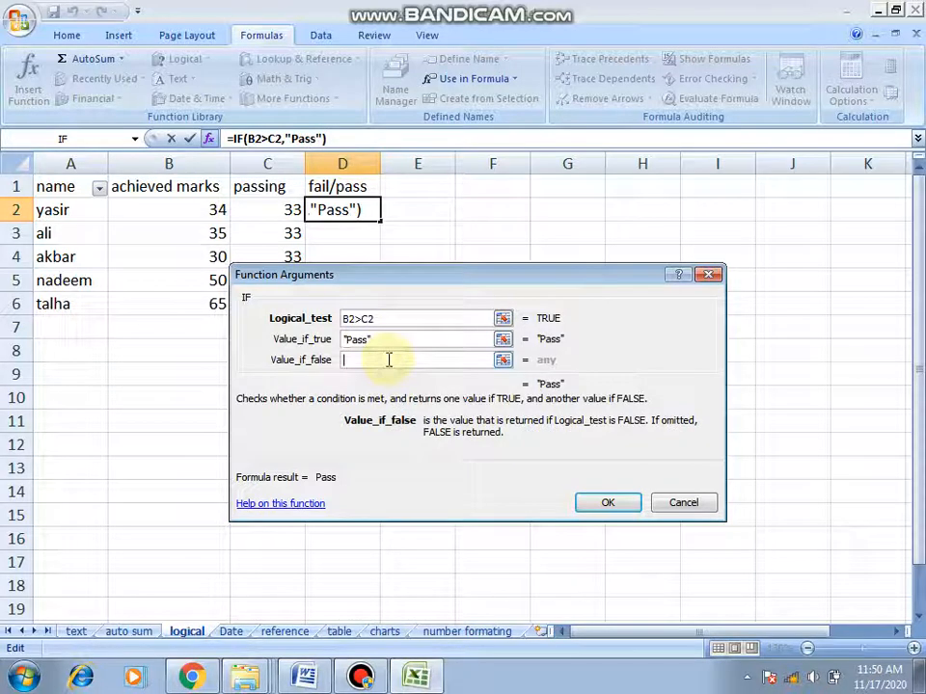
pyautogui.write('Fail')
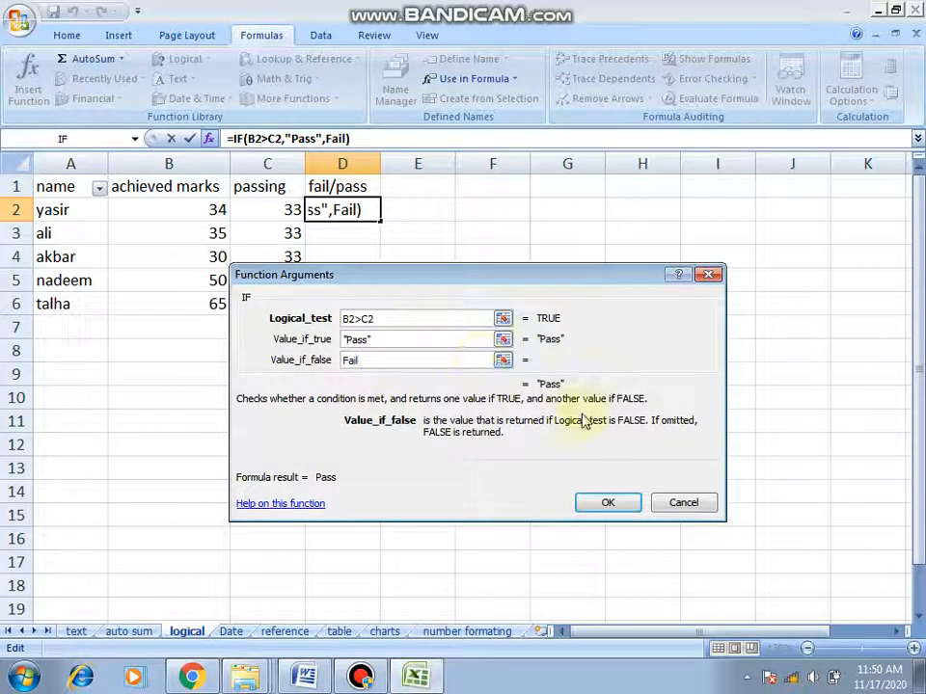
pyautogui.click(608, 503)
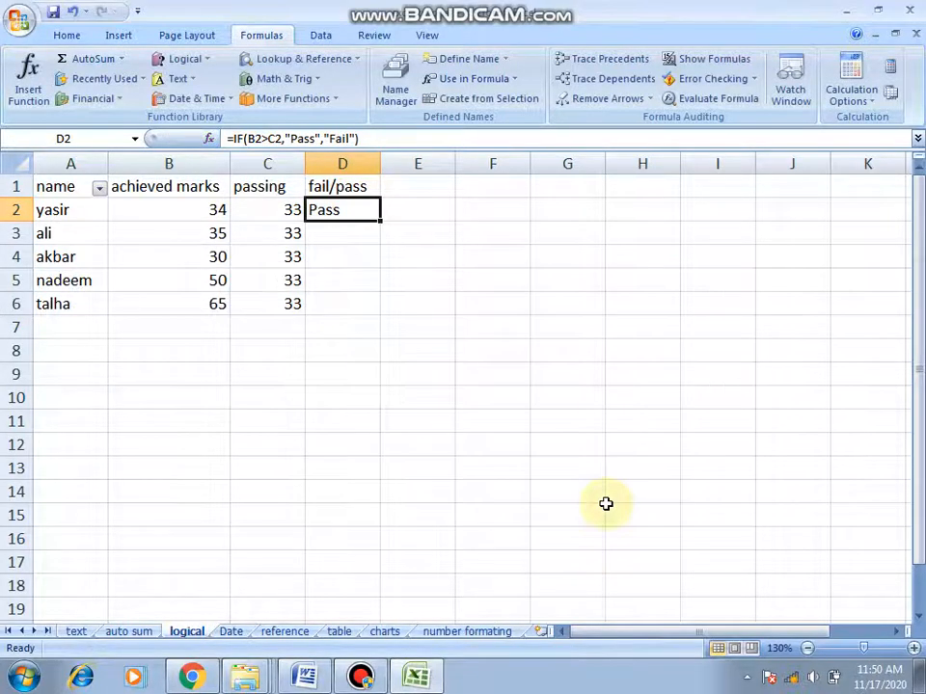
# Step: Examine how the IF formula in D2 compares the achieved marks in B2 with the passing marks in C2
pyautogui.click(214, 210)
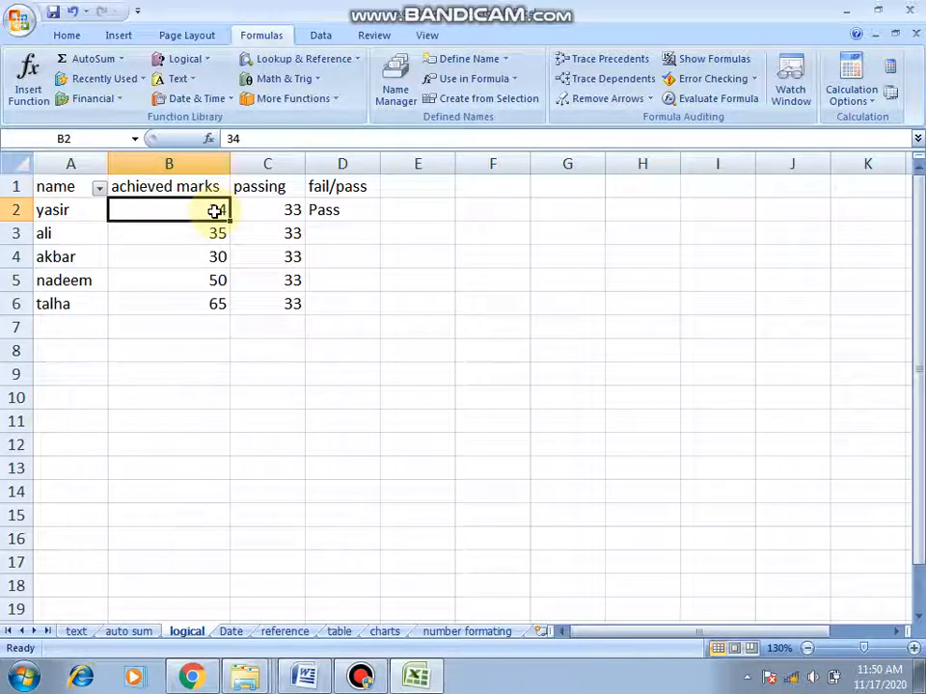
pyautogui.click(271, 216)
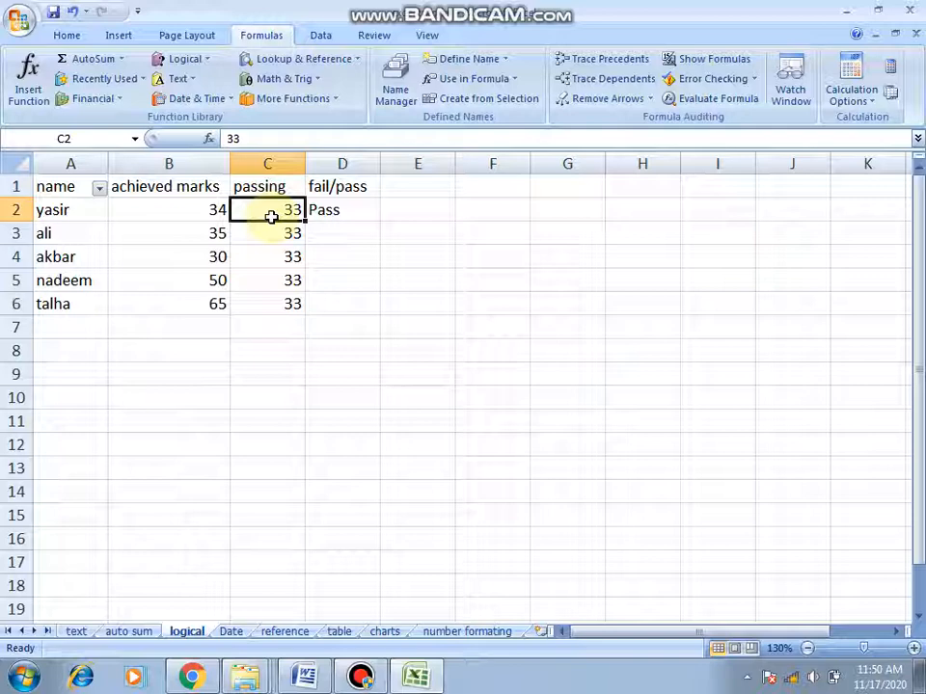
pyautogui.click(201, 211)
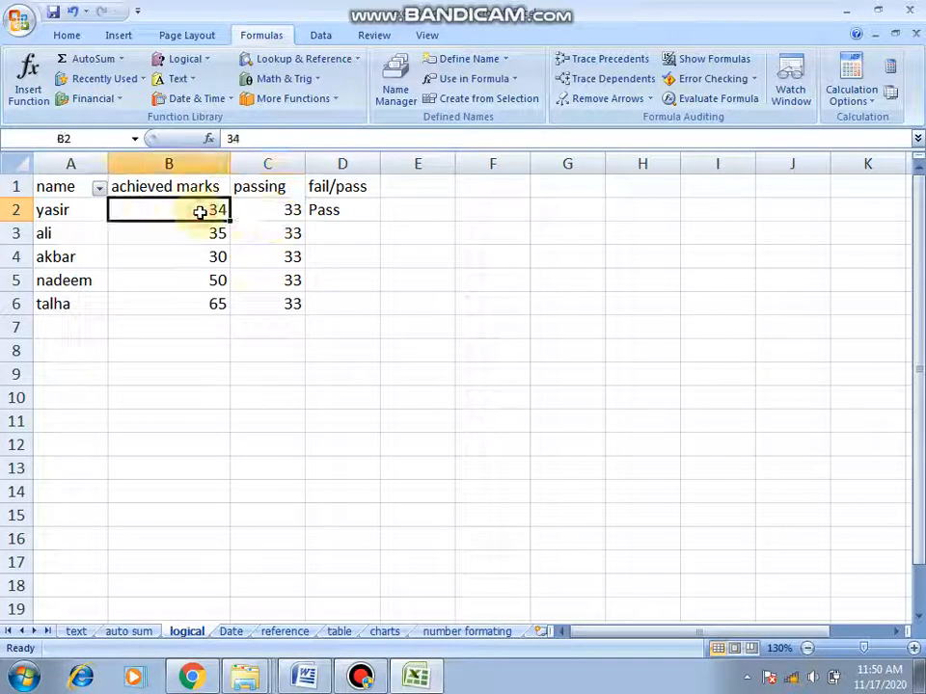
pyautogui.click(261, 213)
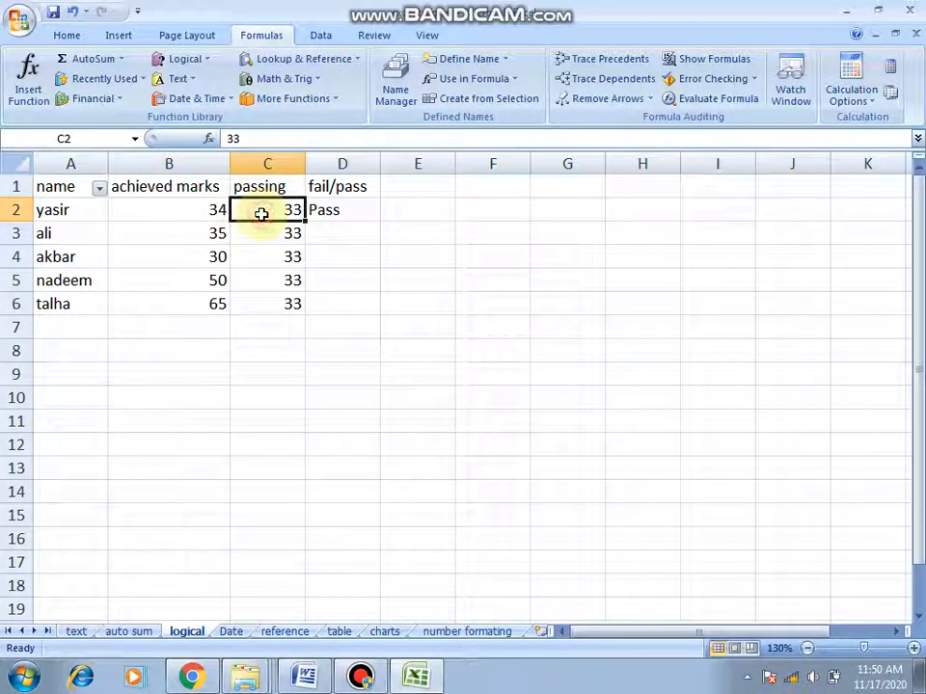
pyautogui.click(349, 211)
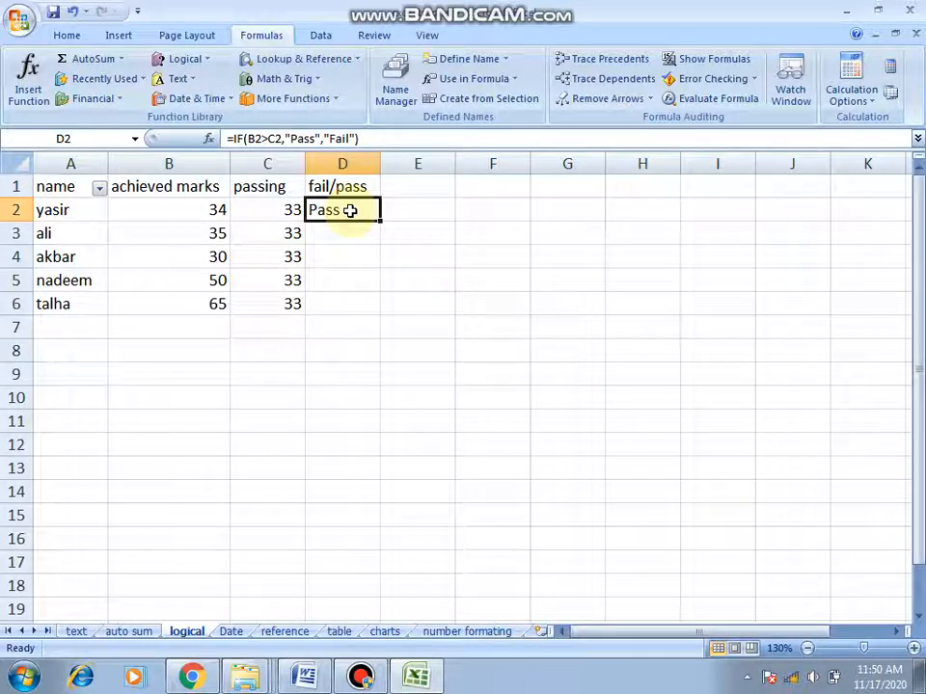
pyautogui.moveTo(375, 139); pyautogui.dragTo(231, 139)
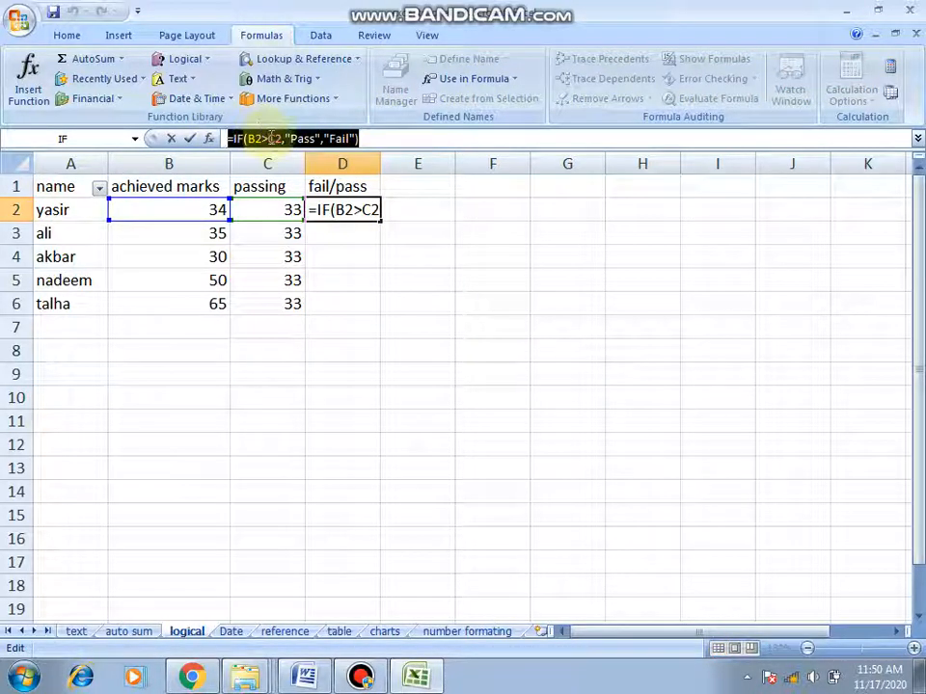
pyautogui.click(361, 211)
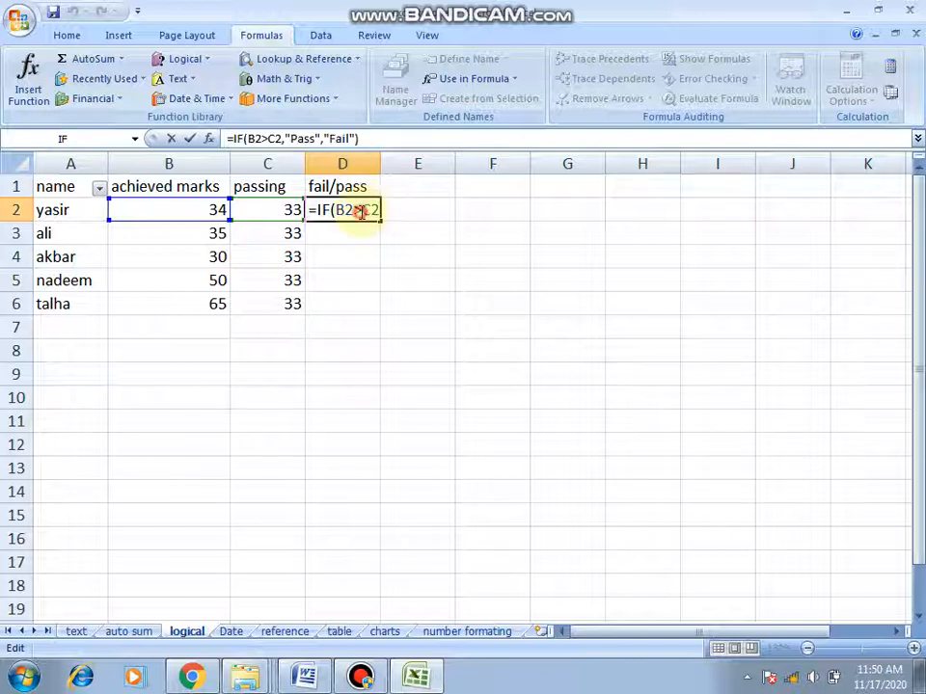
pyautogui.click(361, 211)
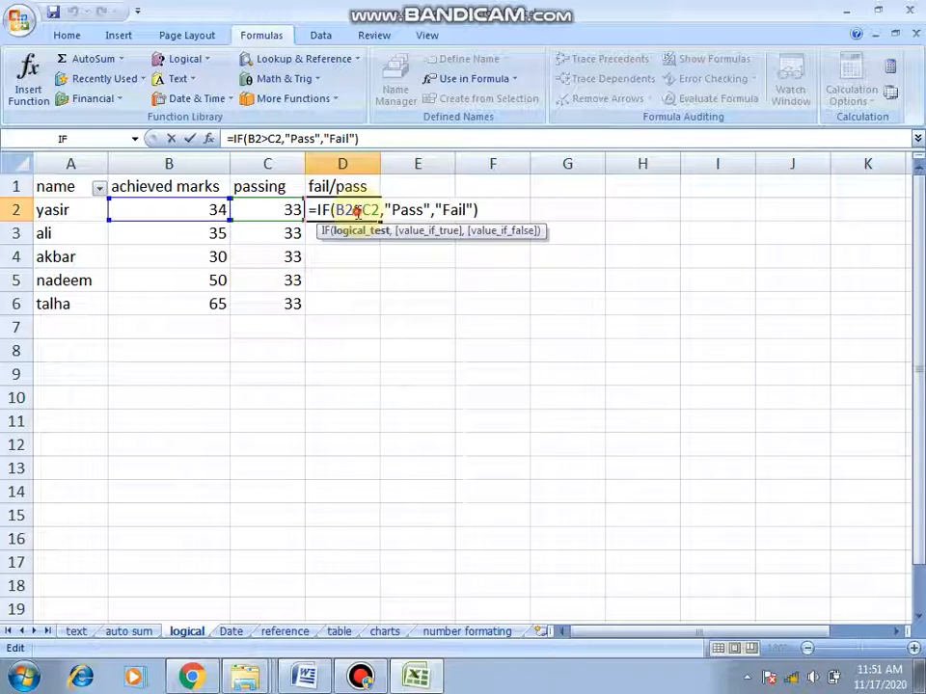
pyautogui.press('Return')
pyautogui.click(344, 209)
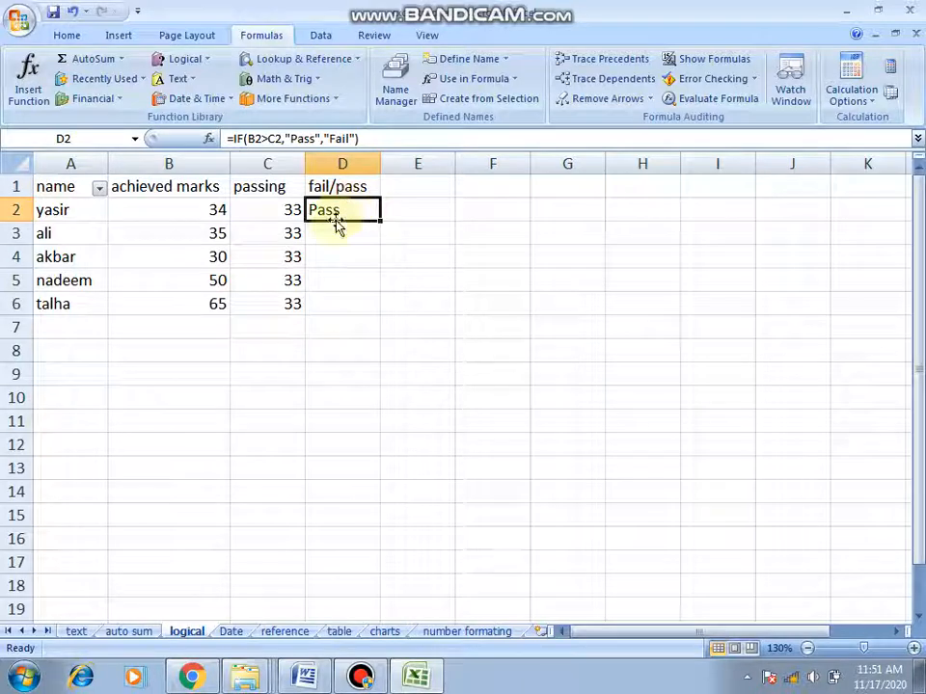
# Step: Fill the IF formula from D2 down the fail/pass column to D6 for the remaining students
pyautogui.click(333, 233)
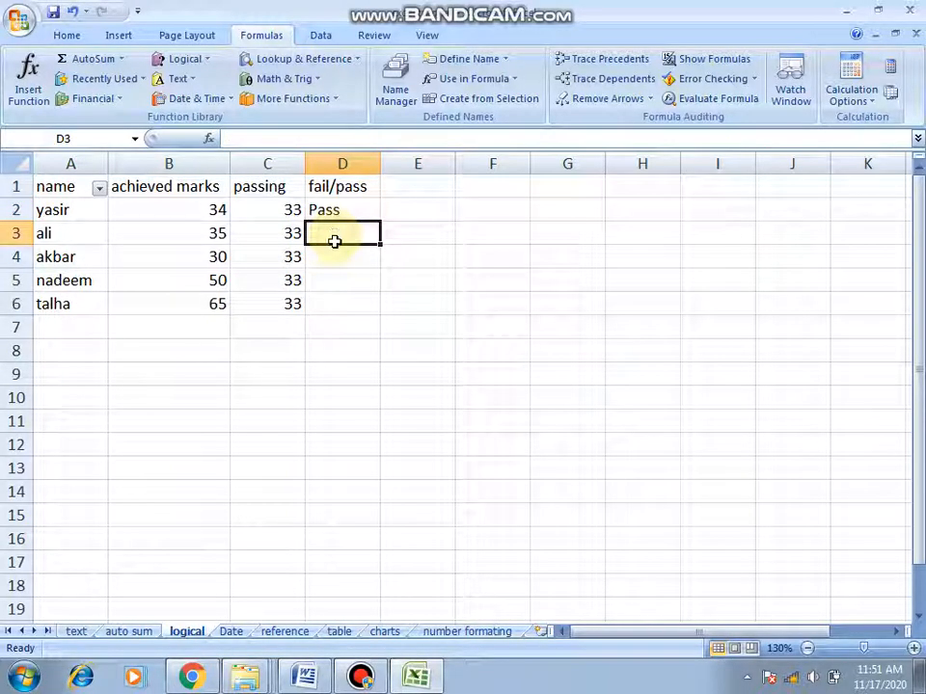
pyautogui.click(332, 255)
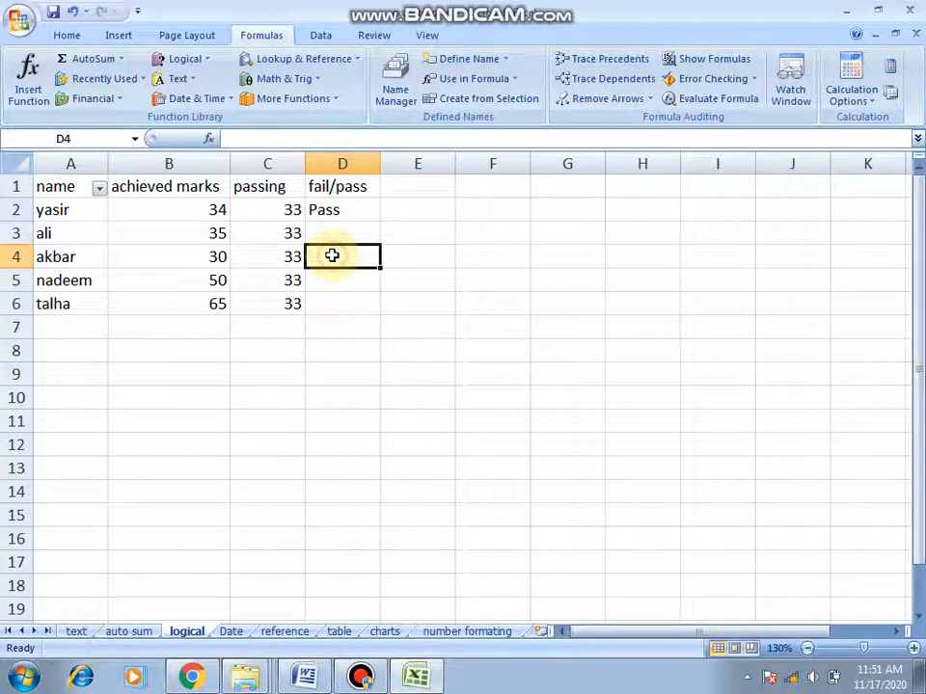
pyautogui.click(10, 209)
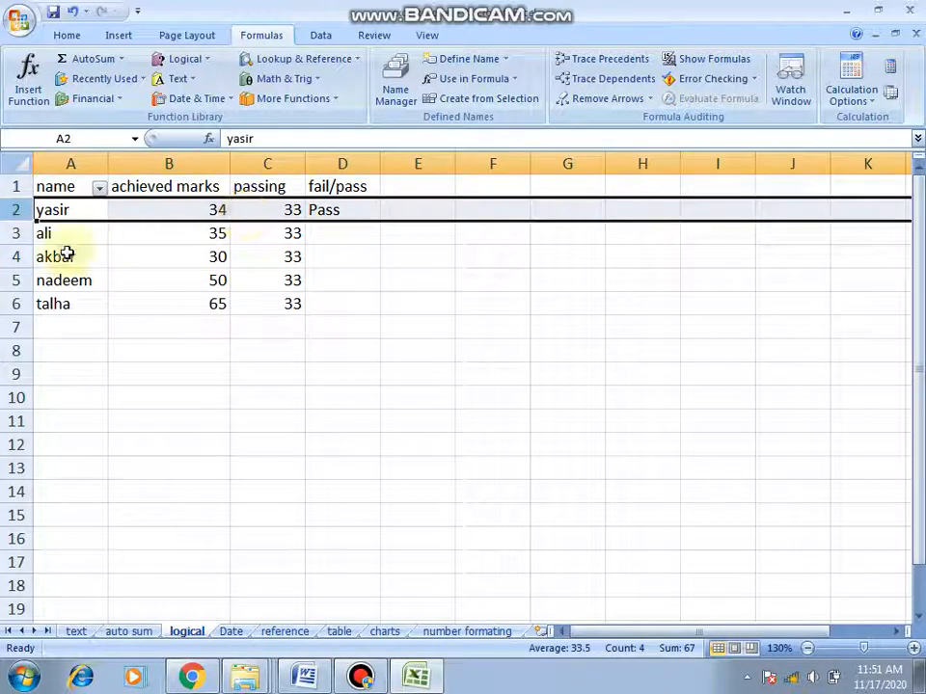
pyautogui.click(8, 233)
pyautogui.click(10, 256)
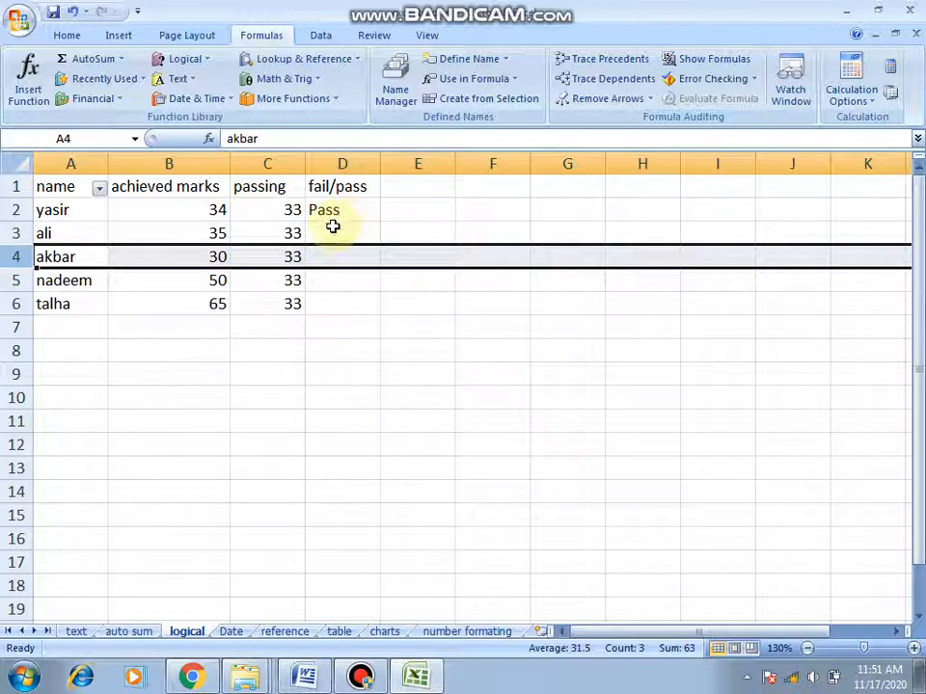
pyautogui.click(331, 229)
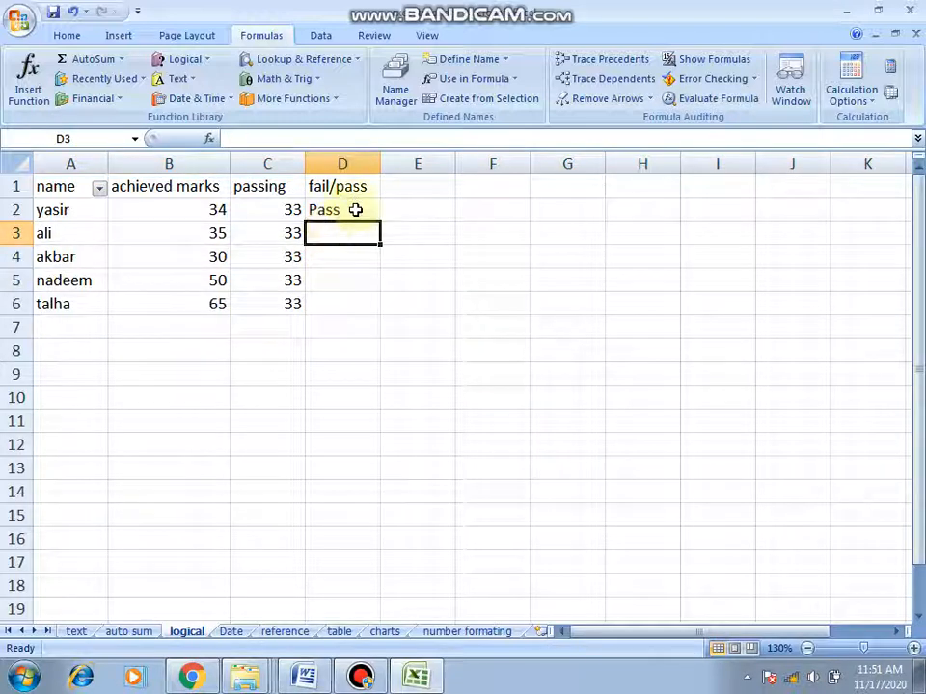
pyautogui.click(354, 210)
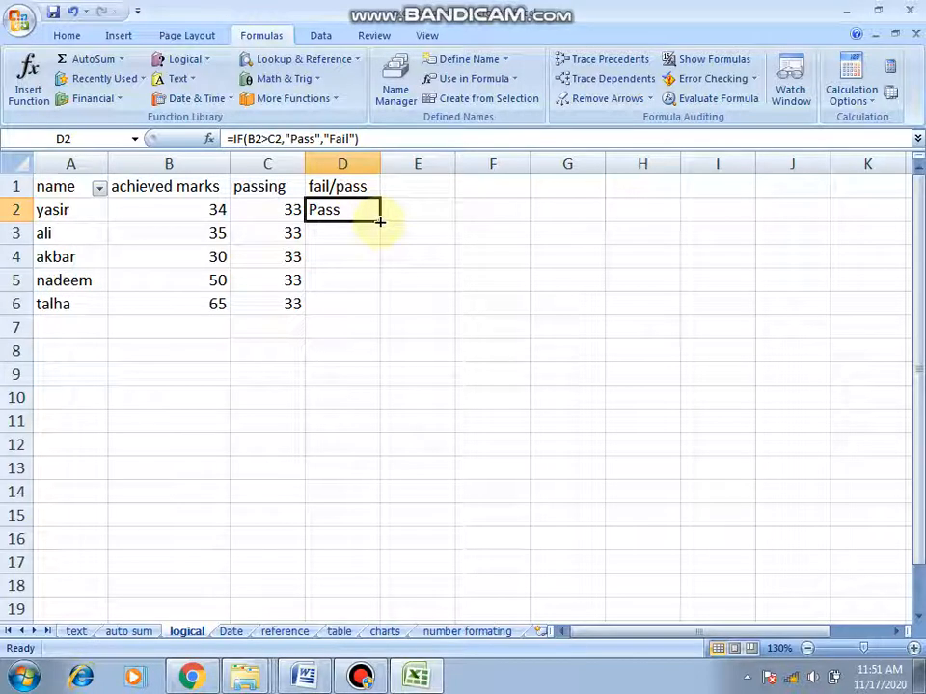
pyautogui.moveTo(380, 221); pyautogui.dragTo(378, 309)
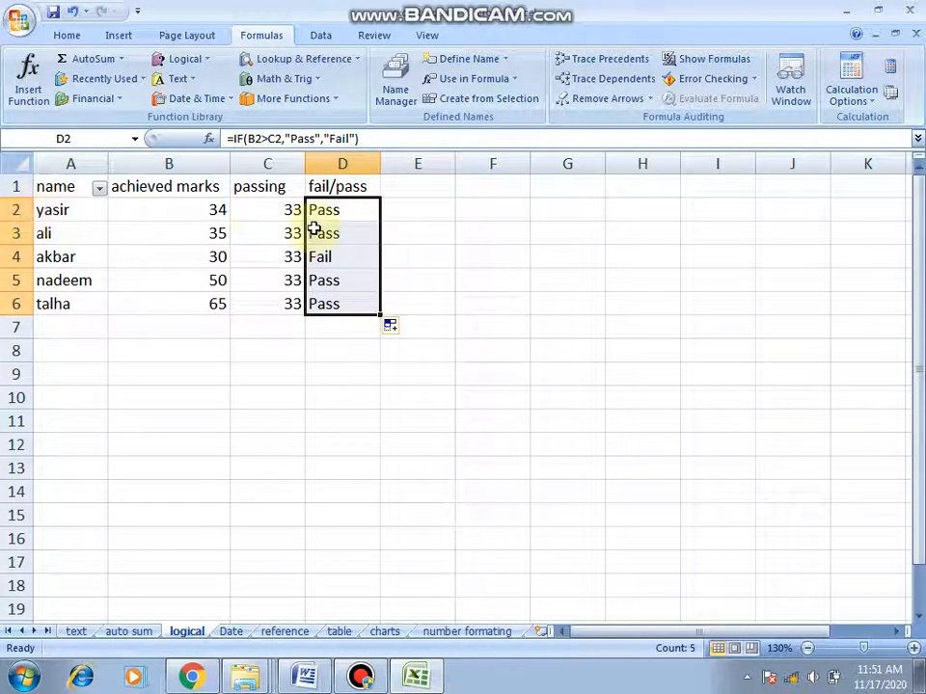
# Step: Examine the marks and IF formula in row 4, the available logical functions and the formula in D2
pyautogui.click(9, 255)
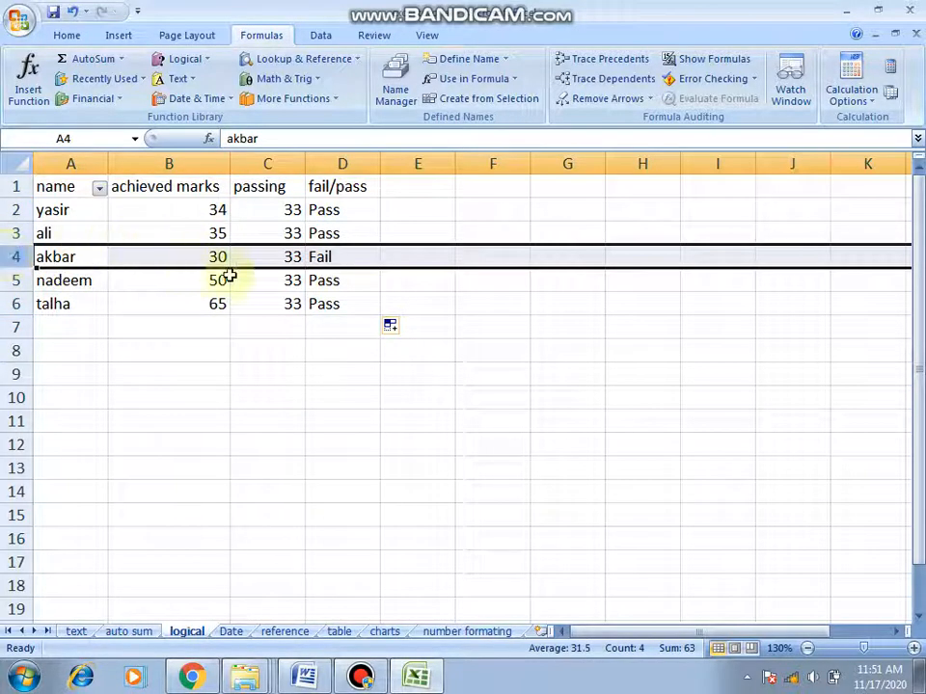
pyautogui.click(284, 256)
pyautogui.click(343, 257)
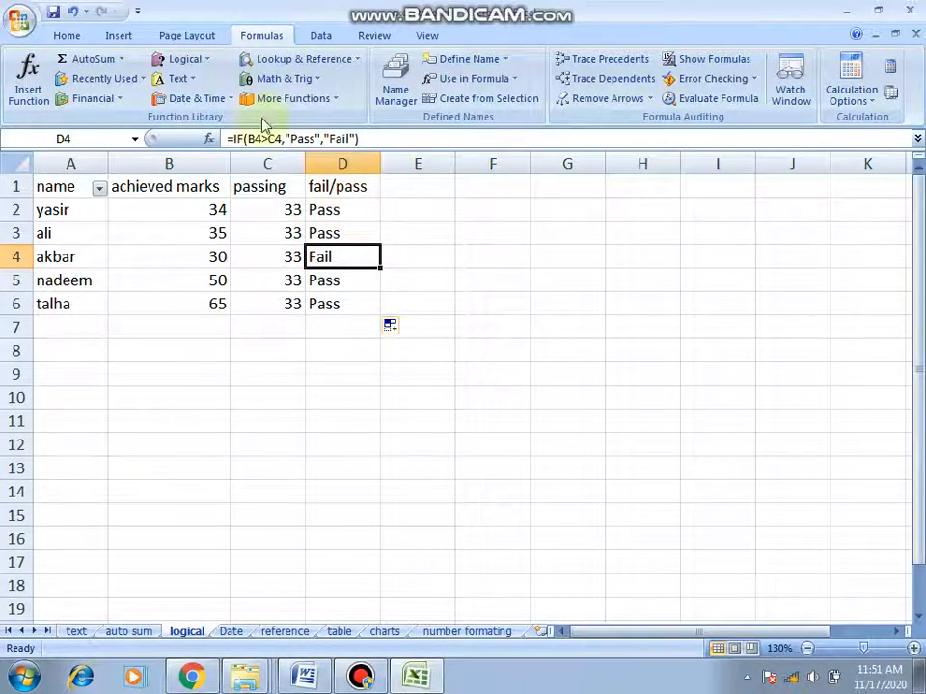
pyautogui.click(208, 60)
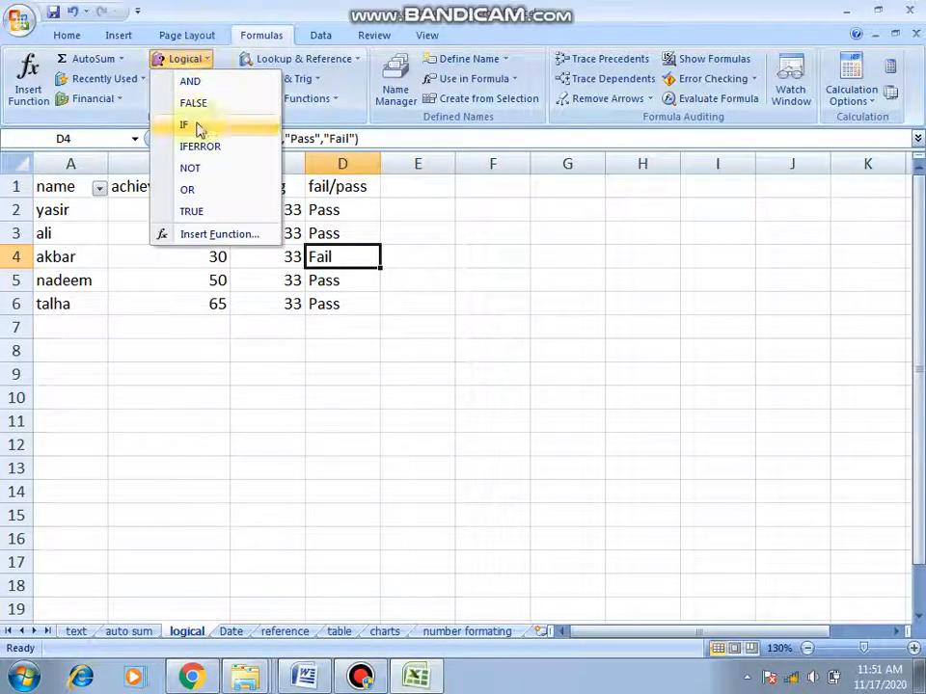
pyautogui.click(351, 356)
pyautogui.click(347, 351)
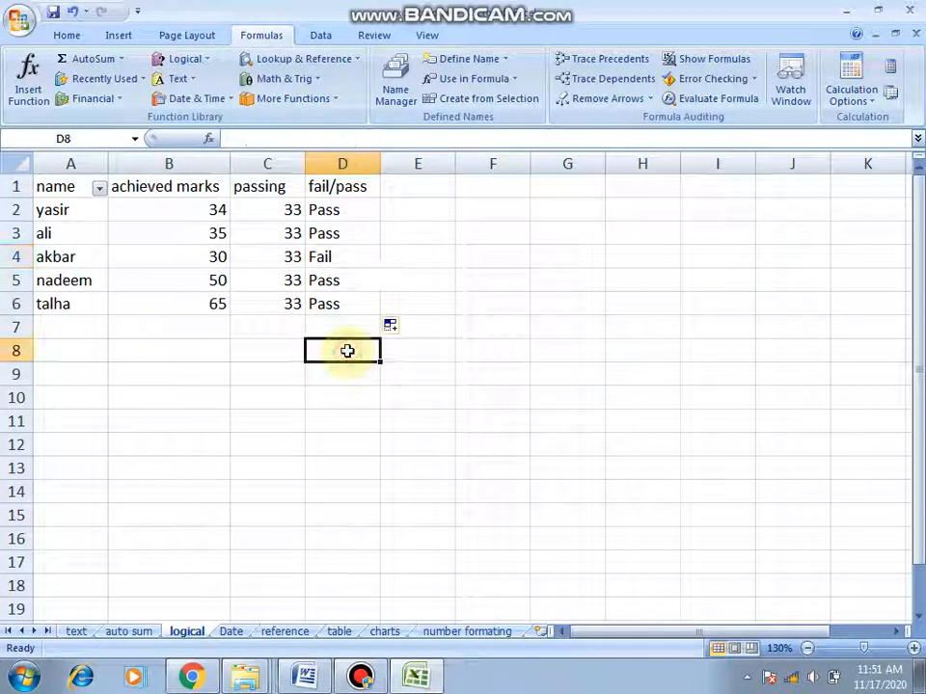
pyautogui.click(343, 219)
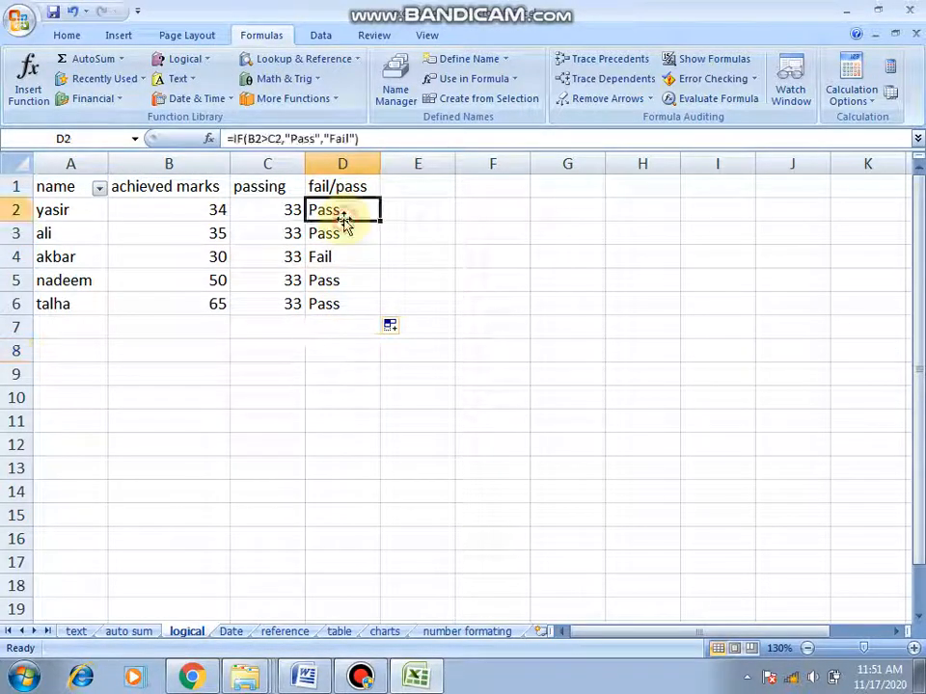
# Step: Start a manually written IF formula in D9 as =if() with empty parentheses
pyautogui.click(347, 373)
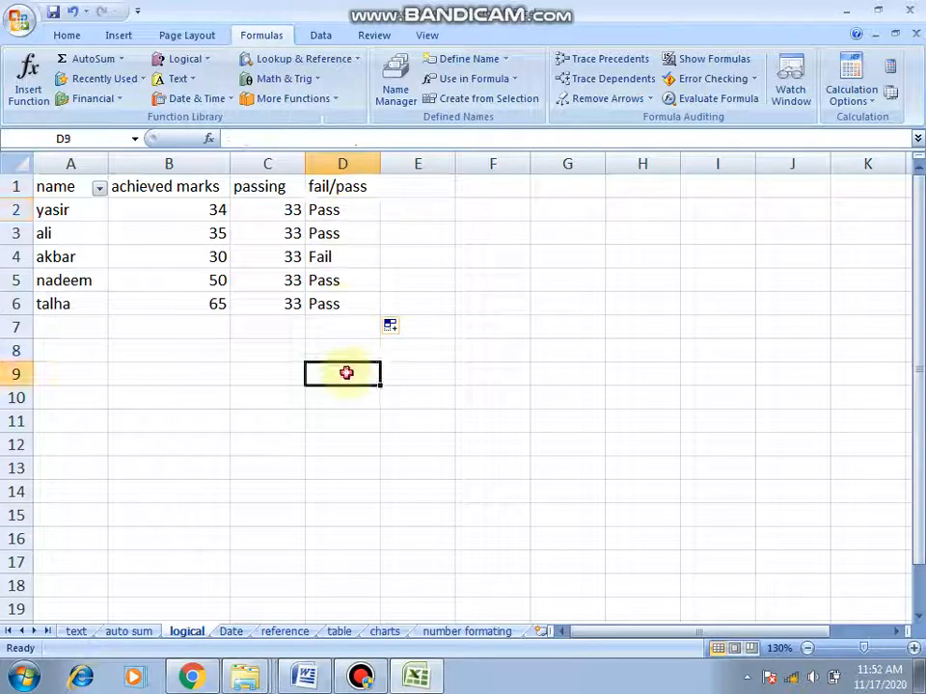
pyautogui.write('if')
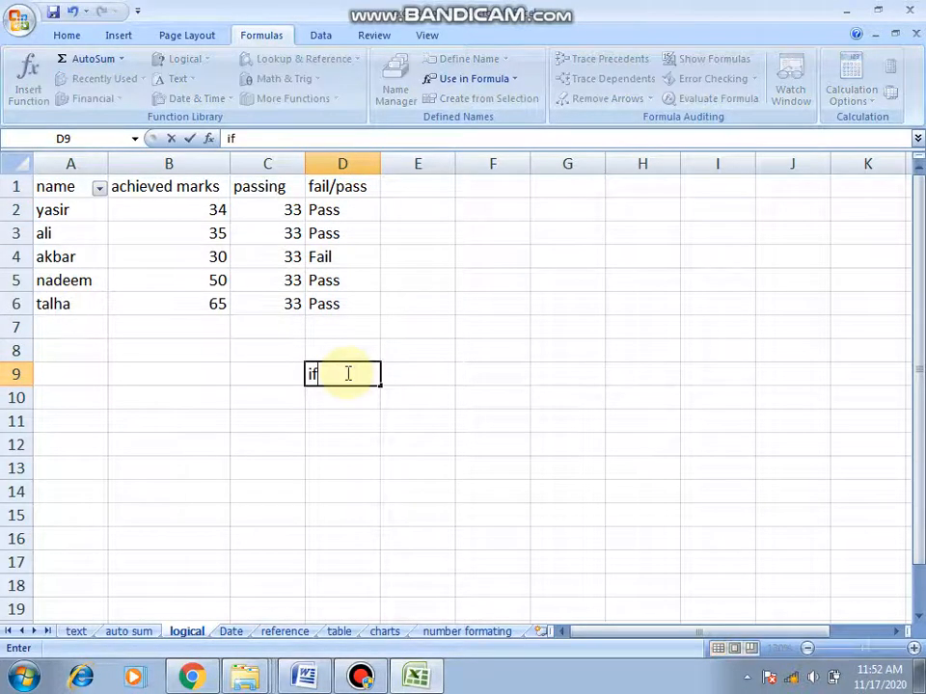
pyautogui.write('()')
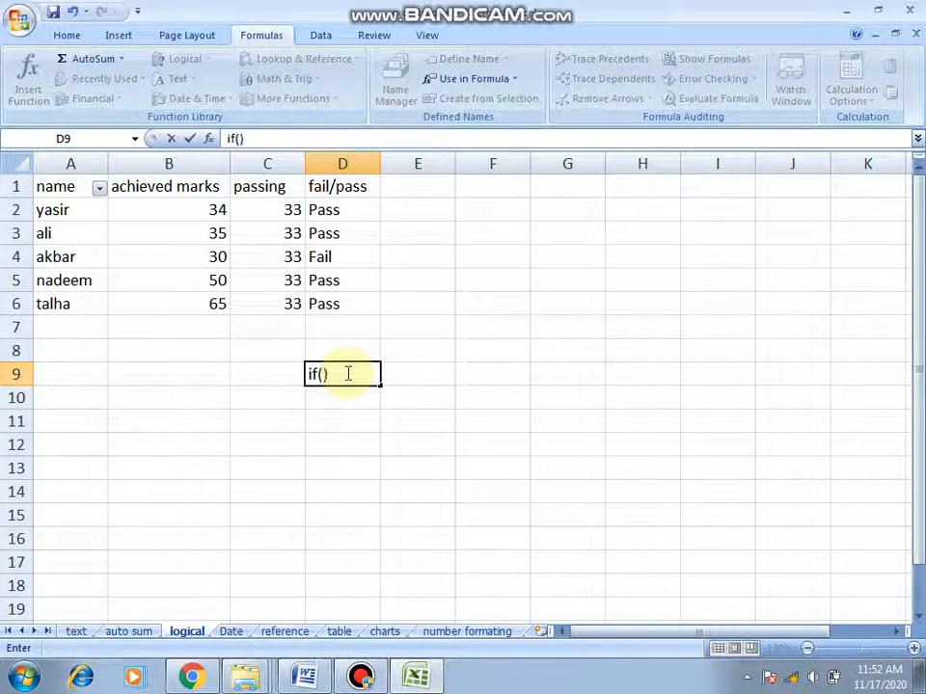
pyautogui.press('Left')
pyautogui.click(332, 374)
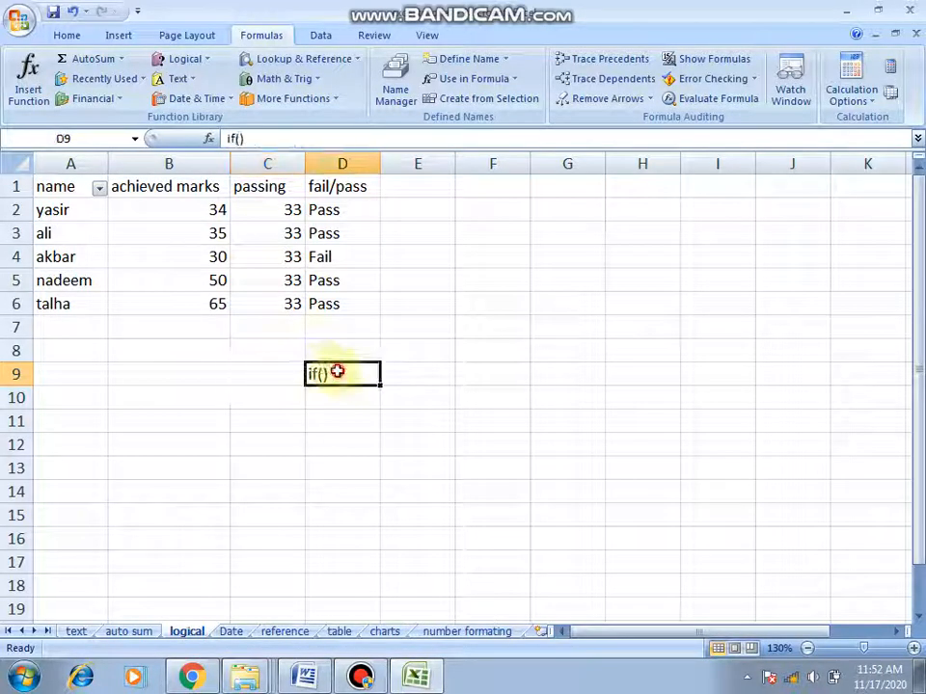
pyautogui.doubleClick(338, 373)
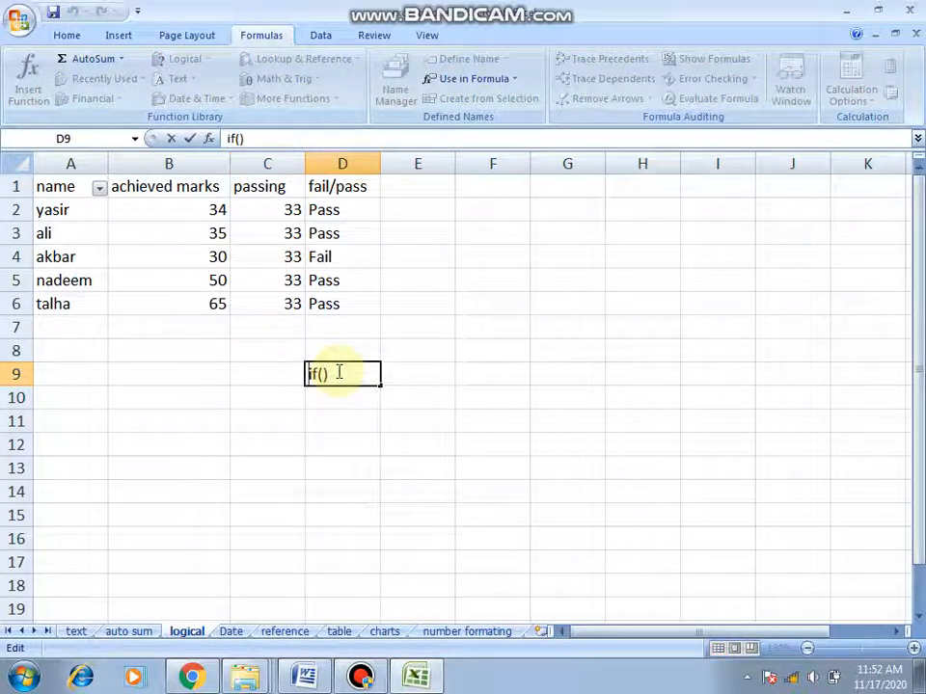
pyautogui.press('Home')
pyautogui.write('=')
# Step: Enter b2>c2 as the logical test inside the parentheses of the IF formula in D9
pyautogui.press('Right')
pyautogui.press('Right')
pyautogui.press('Right')
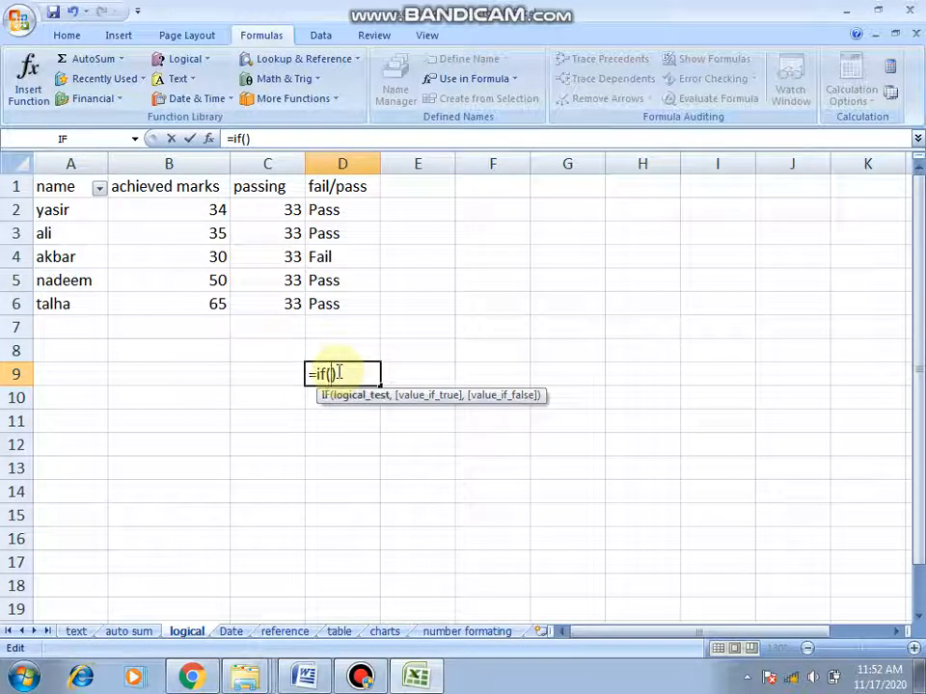
pyautogui.write('b')
pyautogui.write('2>')
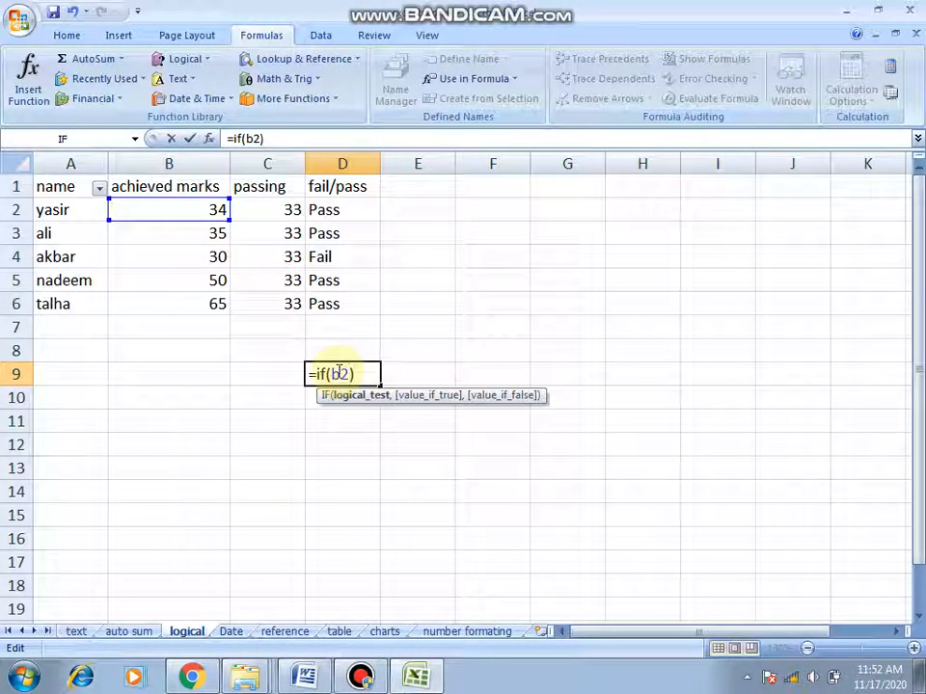
pyautogui.write('c')
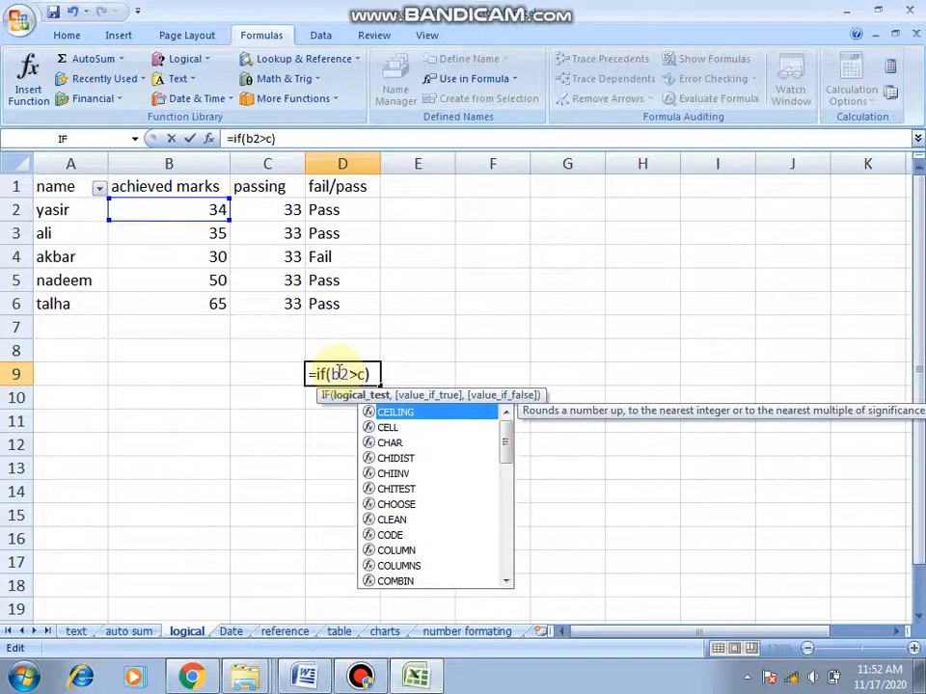
pyautogui.write('2')
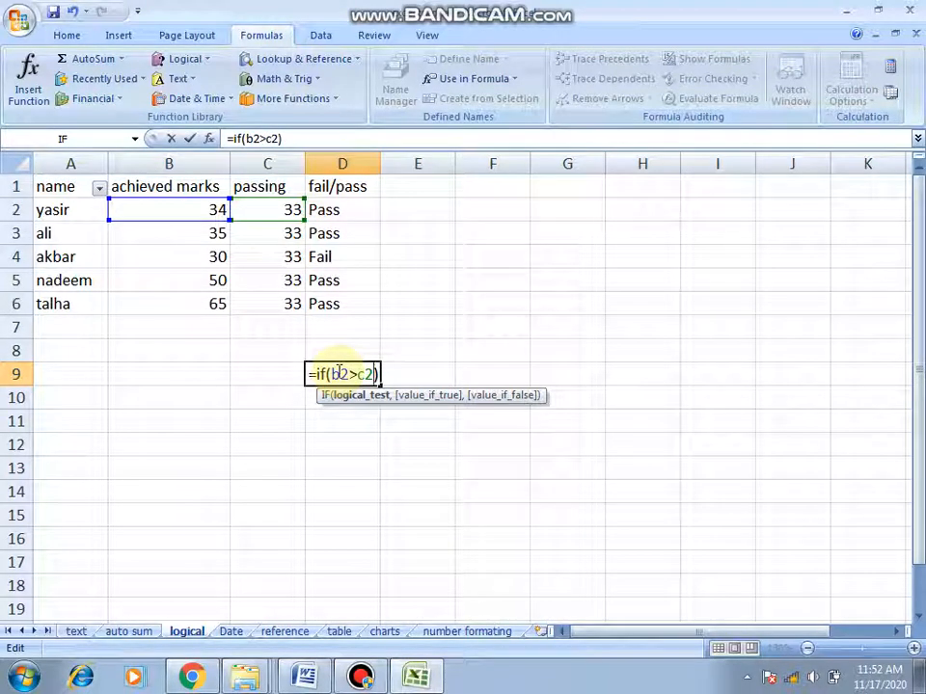
# Step: Add yes and no, without quotation marks, as the true and false values of D9's IF formula and enter it
pyautogui.write(',')
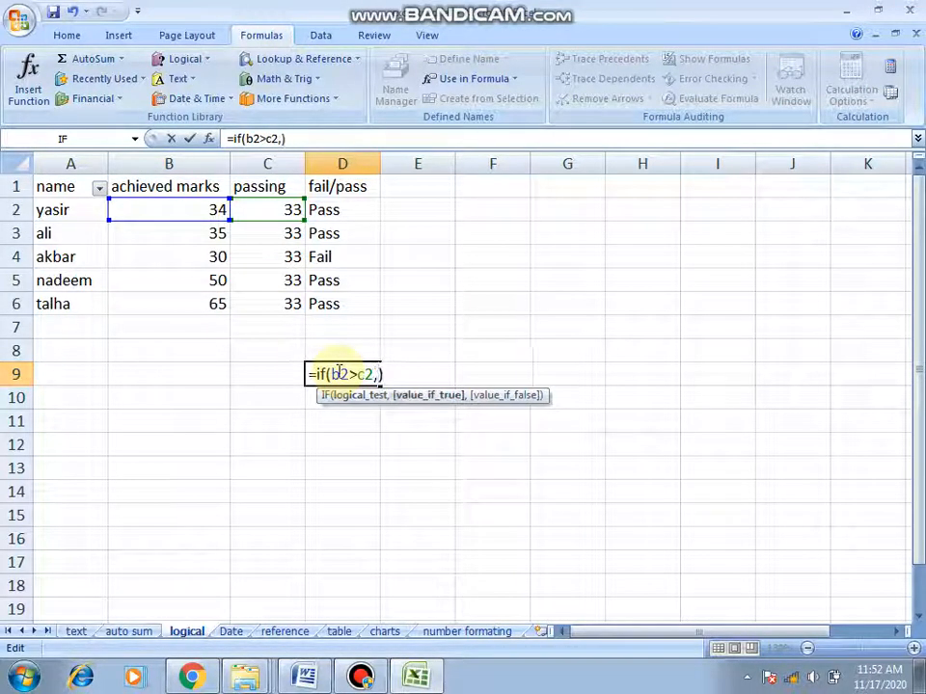
pyautogui.write('yes')
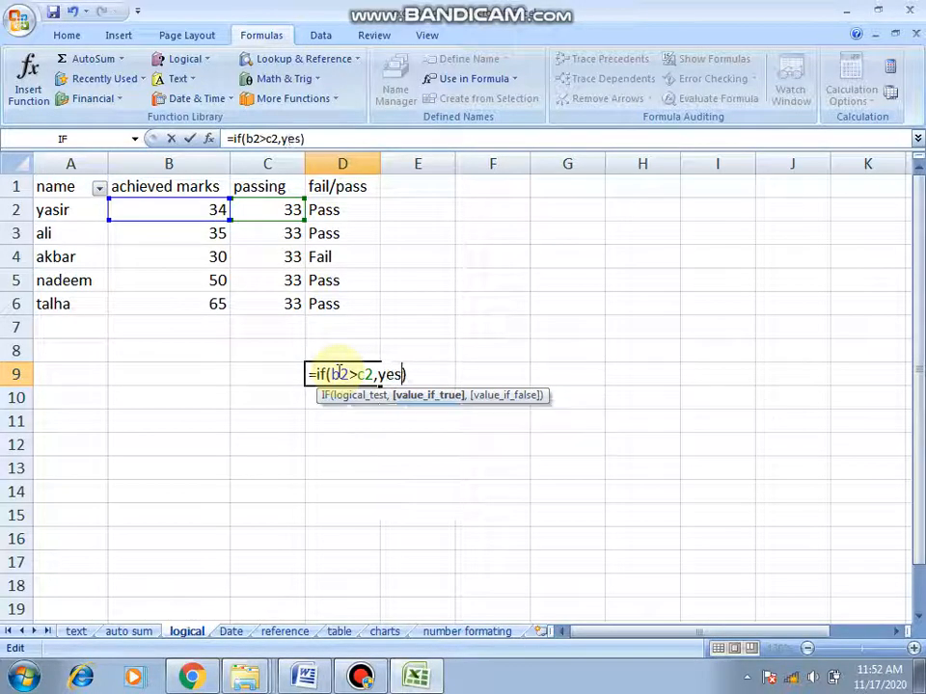
pyautogui.write(',no')
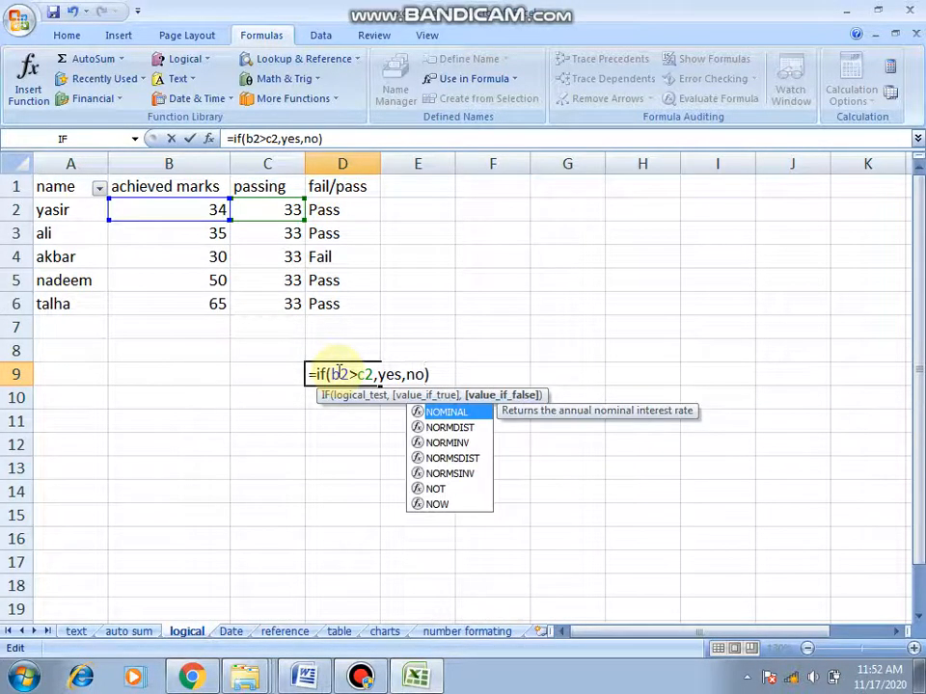
pyautogui.press('Return')
pyautogui.click(338, 375)
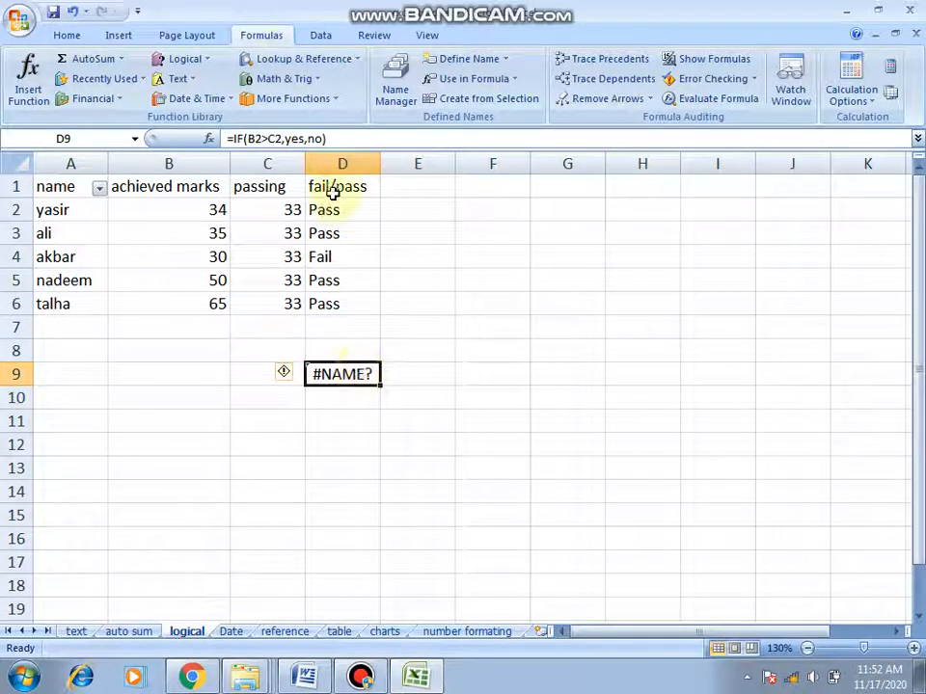
# Step: Check the IF formula in D2 as a reference and enclose yes in double quotation marks in D9's formula
pyautogui.click(356, 211)
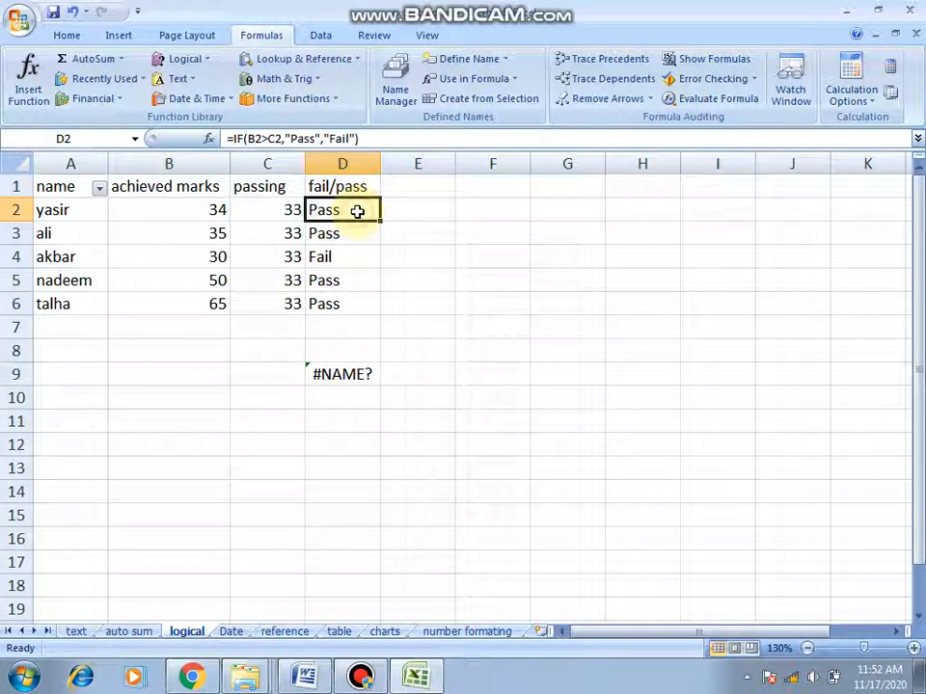
pyautogui.click(349, 376)
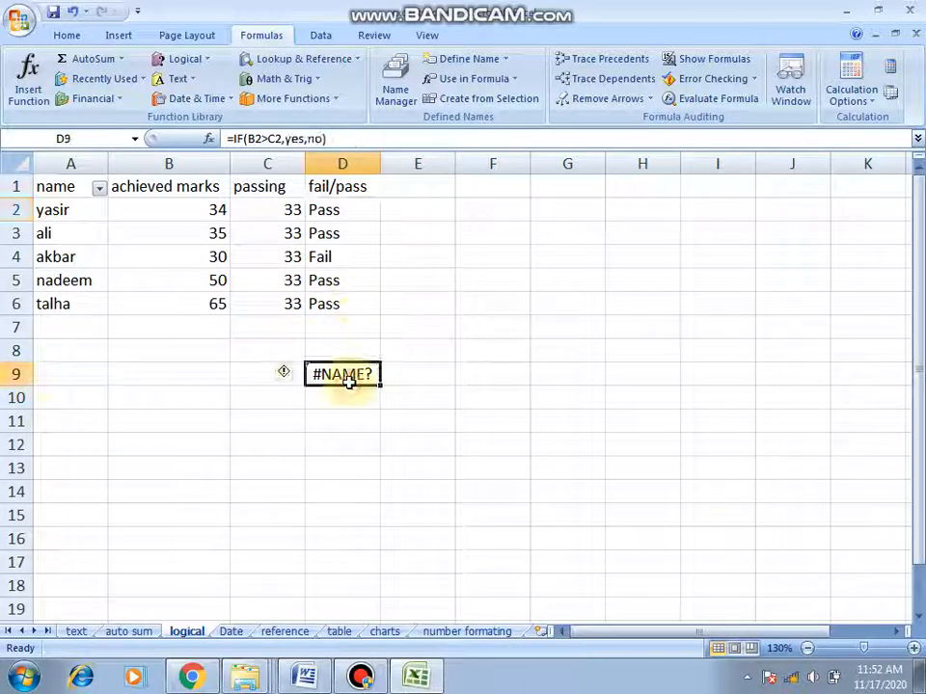
pyautogui.click(306, 137)
pyautogui.write('"')
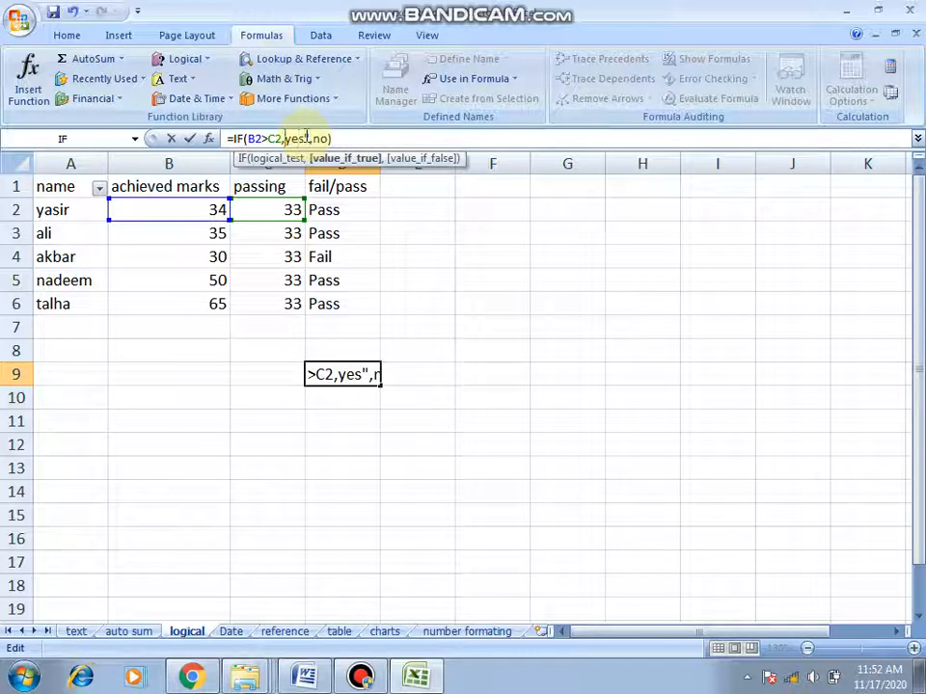
pyautogui.press('Left')
pyautogui.press('Left')
pyautogui.press('Left')
pyautogui.write('"')
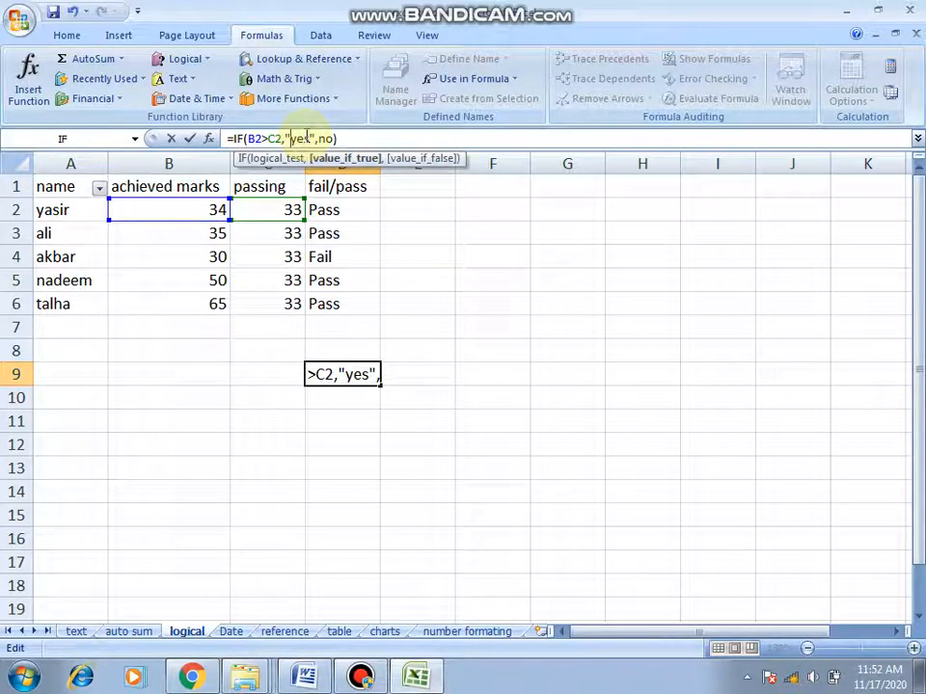
# Step: Enclose no in double quotation marks so D9 reads =IF(B2>C2,"yes","no"), and enter the formula
pyautogui.press('Right')
pyautogui.press('Right')
pyautogui.press('Right')
pyautogui.press('Right')
pyautogui.press('Right')
pyautogui.write('"')
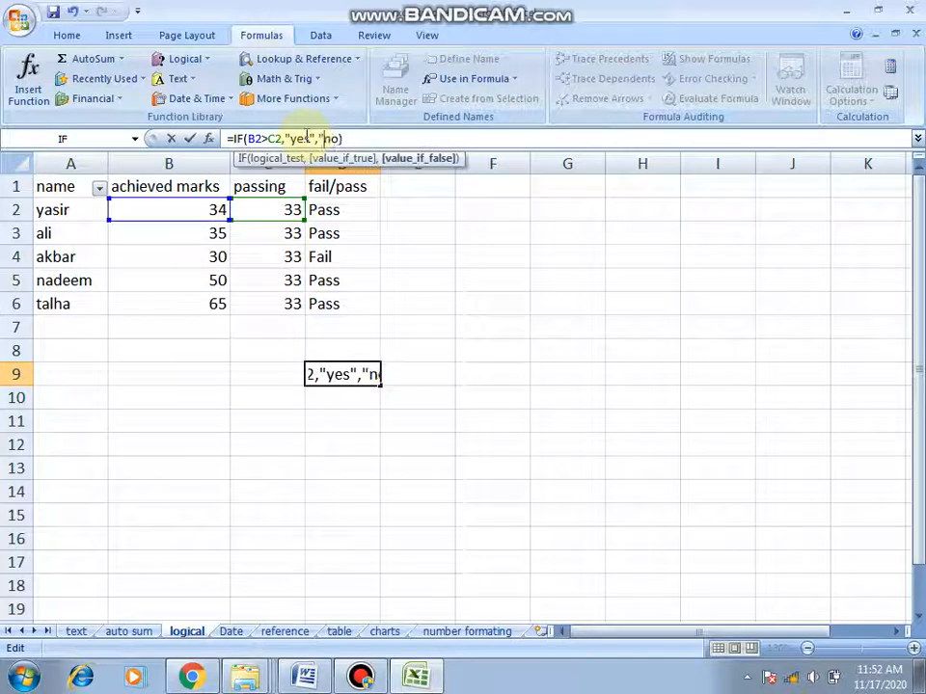
pyautogui.press('Right')
pyautogui.press('Right')
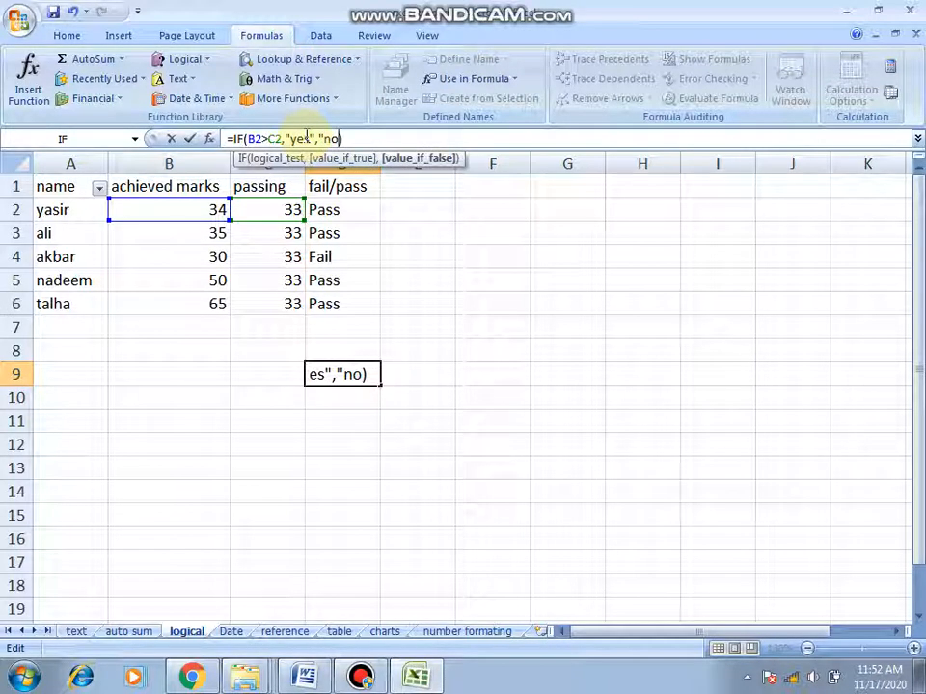
pyautogui.write('"')
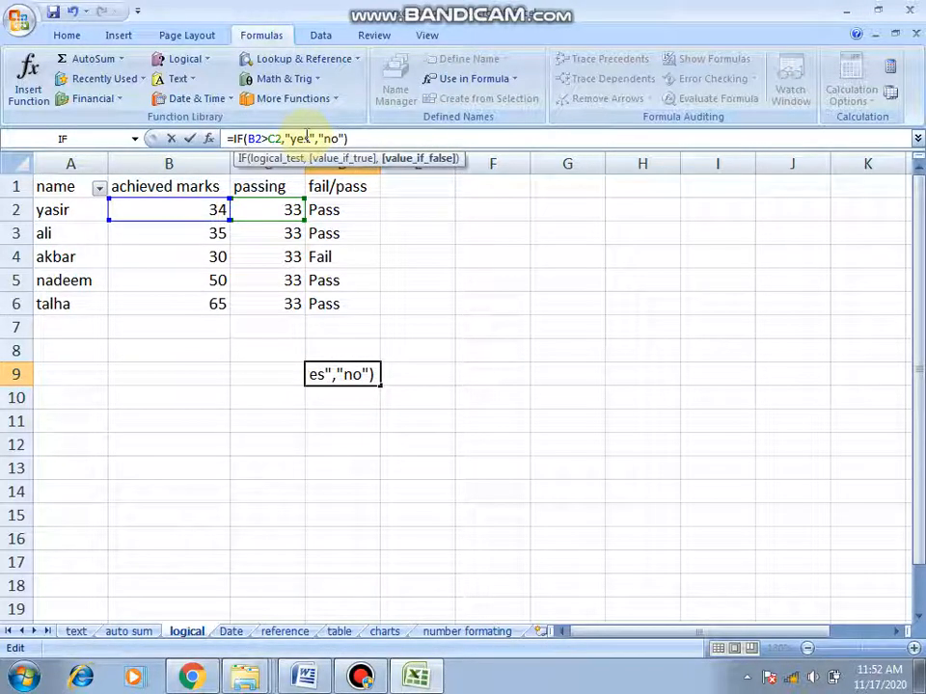
pyautogui.press('Return')
# Step: Check the result in D9 against the achieved marks in B2 and the passing marks in C2
pyautogui.click(341, 374)
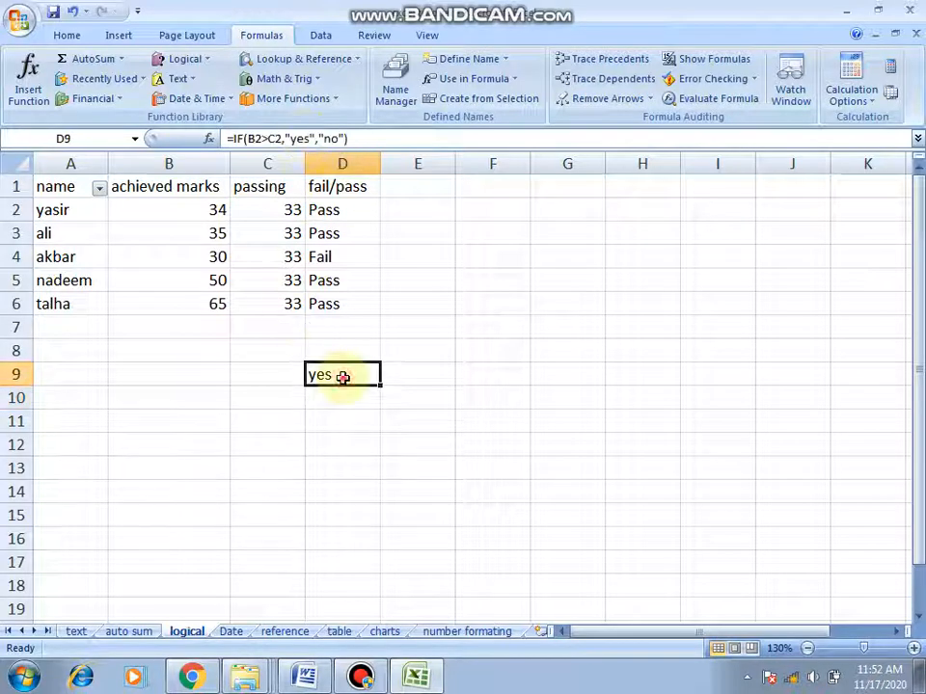
pyautogui.click(209, 210)
pyautogui.click(277, 219)
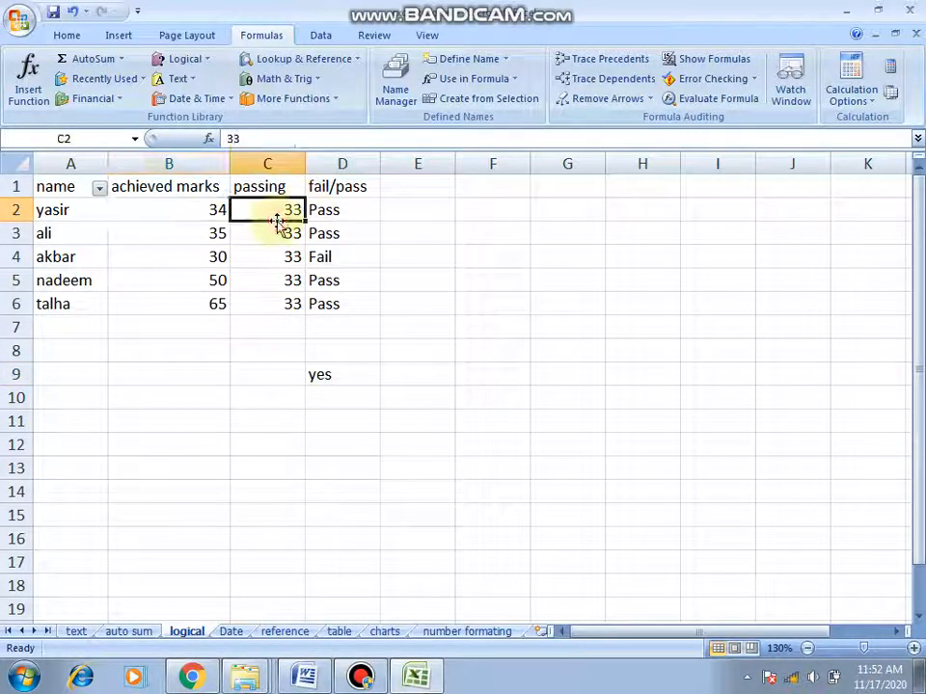
pyautogui.moveTo(552, 8)
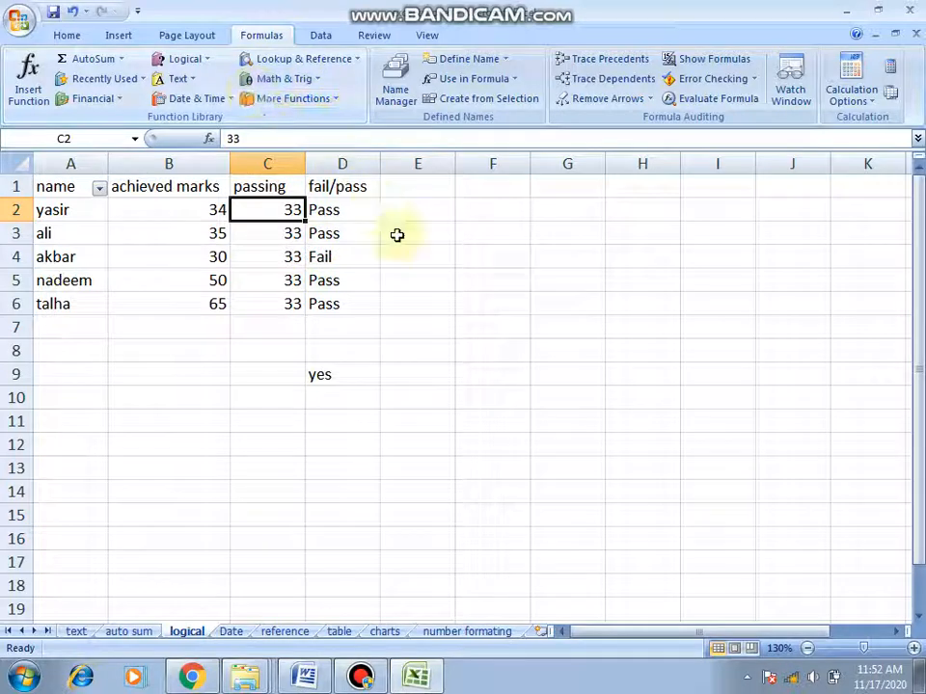
# Step: Look through the available text, lookup and reference, and math and trigonometry functions with empty cell D11 selected
pyautogui.click(356, 421)
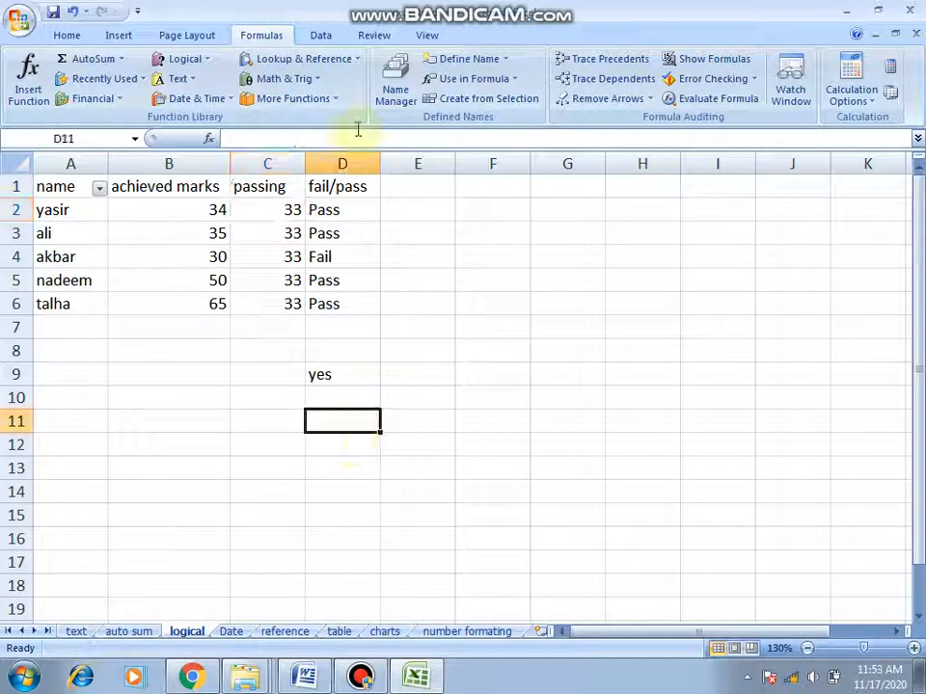
pyautogui.click(193, 83)
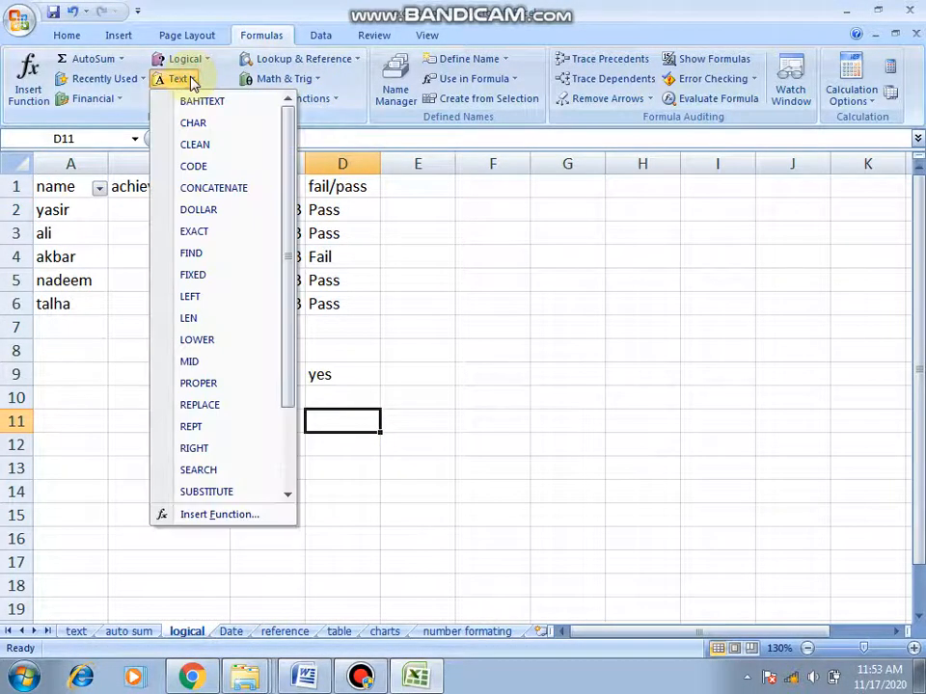
pyautogui.click(357, 58)
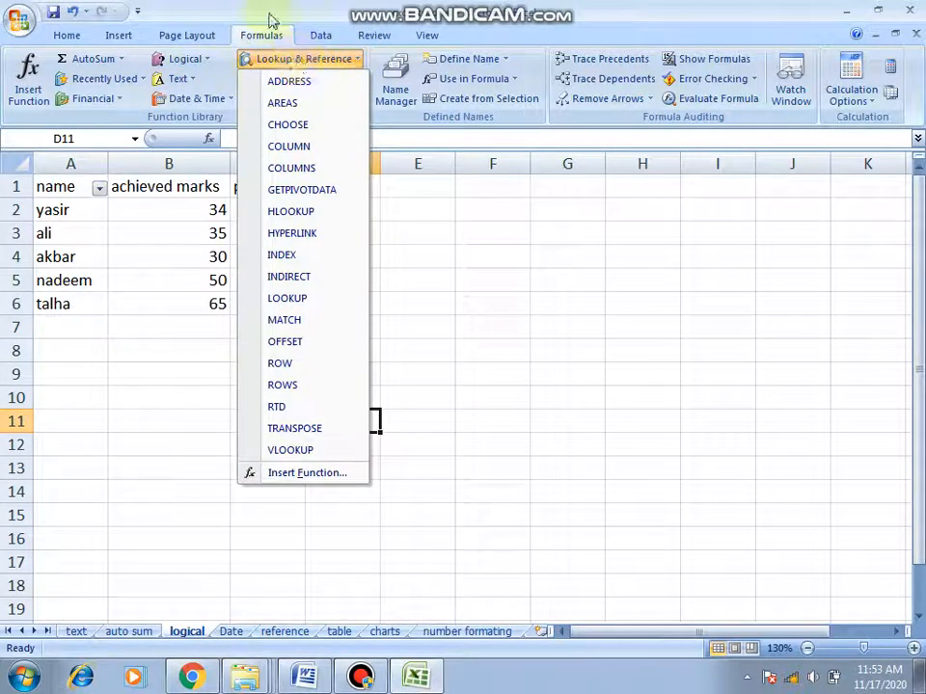
pyautogui.click(309, 17)
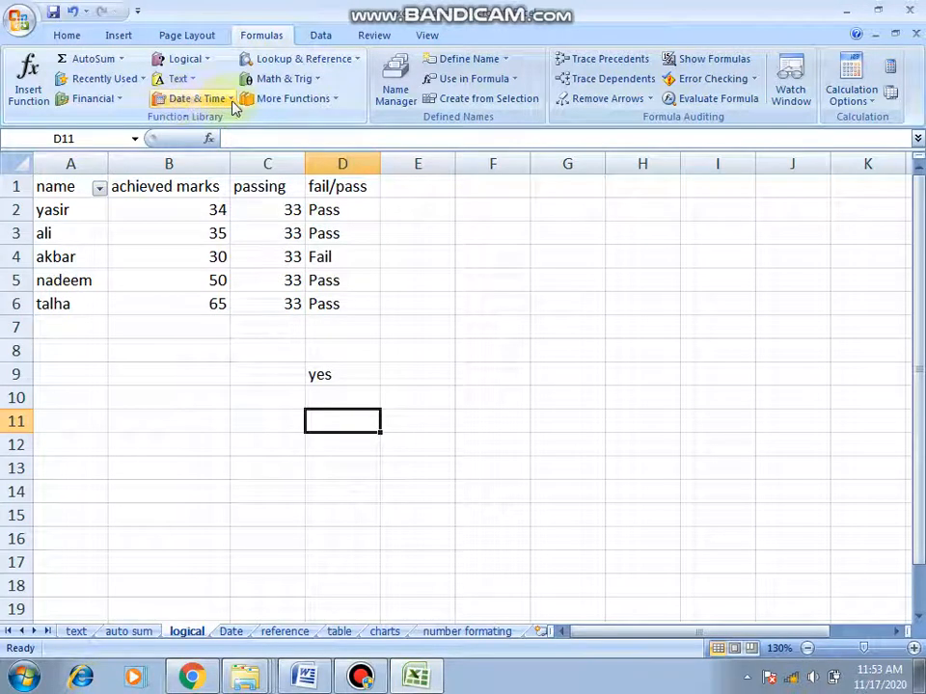
pyautogui.click(322, 81)
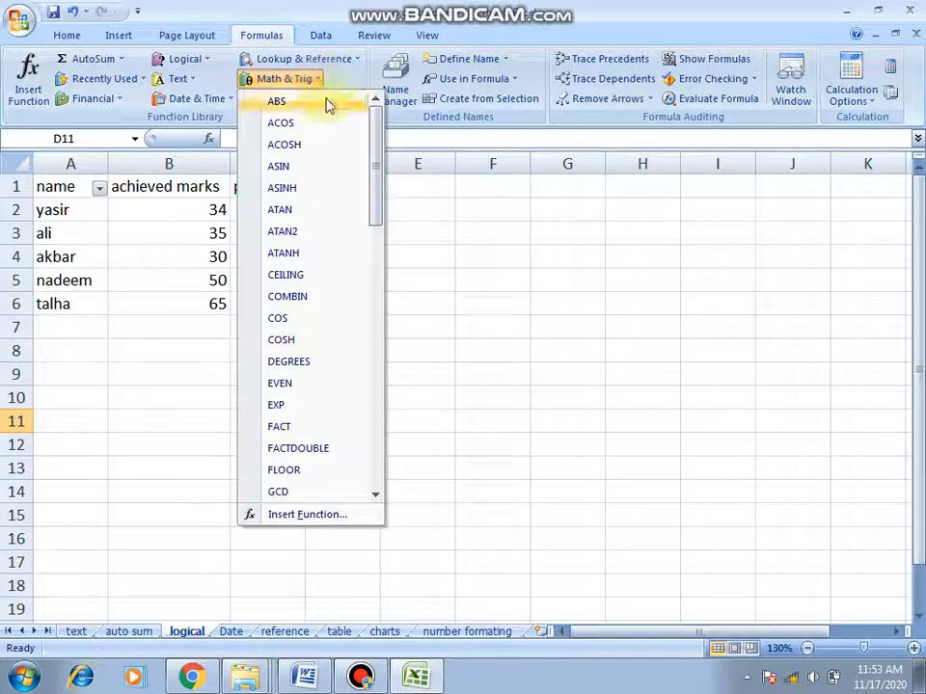
pyautogui.moveTo(376, 143); pyautogui.dragTo(374, 241)
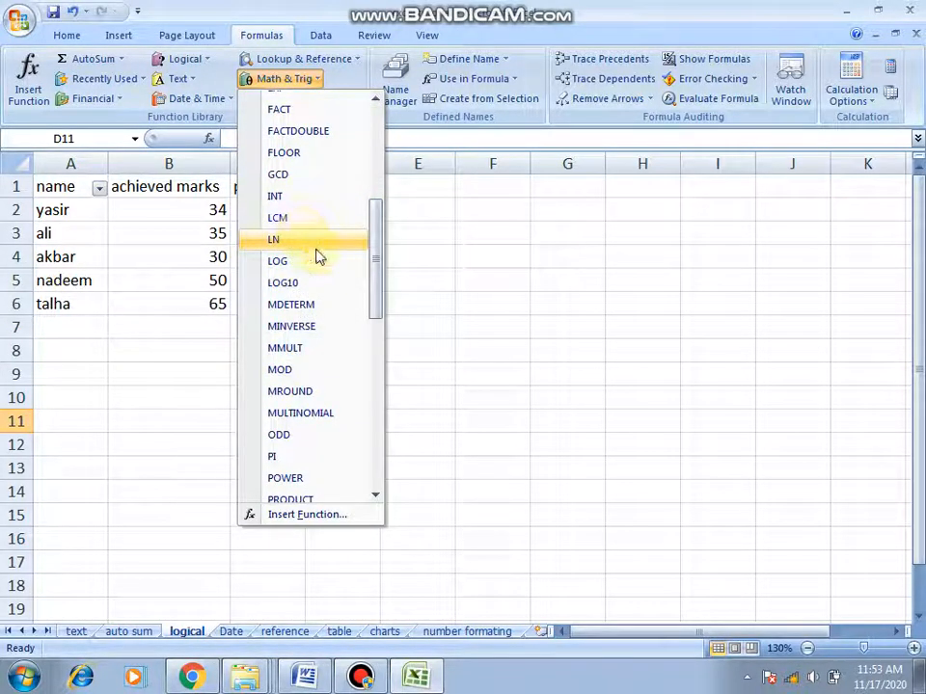
pyautogui.moveTo(378, 245); pyautogui.dragTo(373, 459)
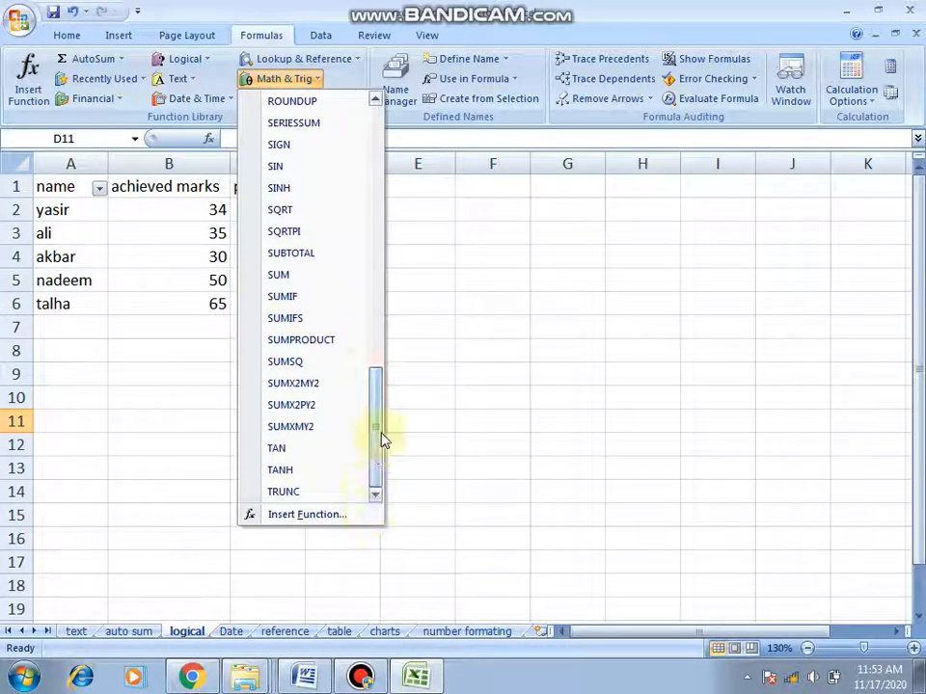
pyautogui.click(413, 239)
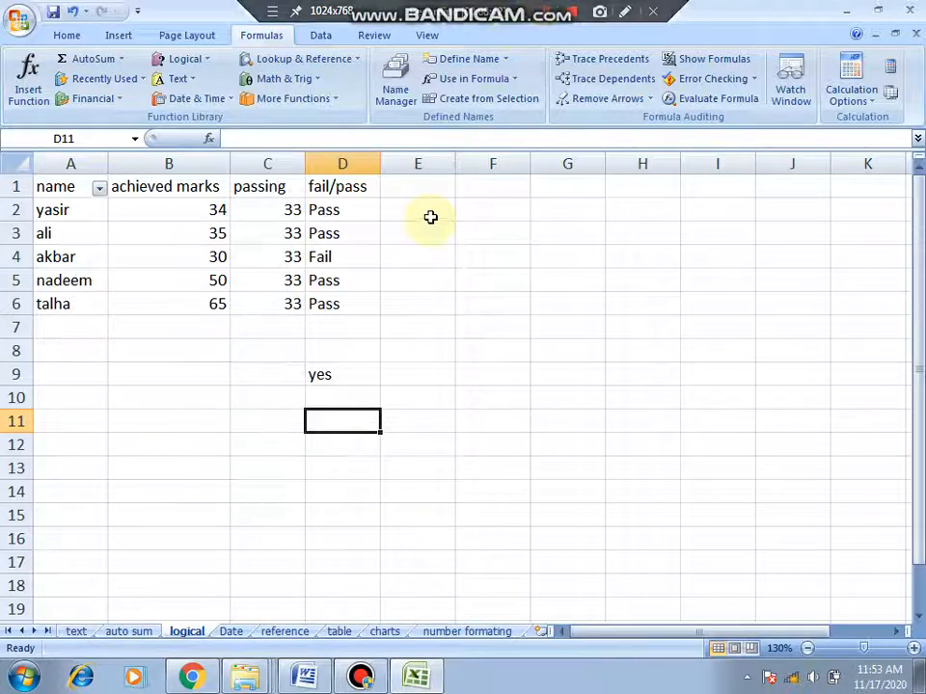
# Step: Look through the additional function categories, including the statistical and cube functions, without inserting any
pyautogui.click(335, 100)
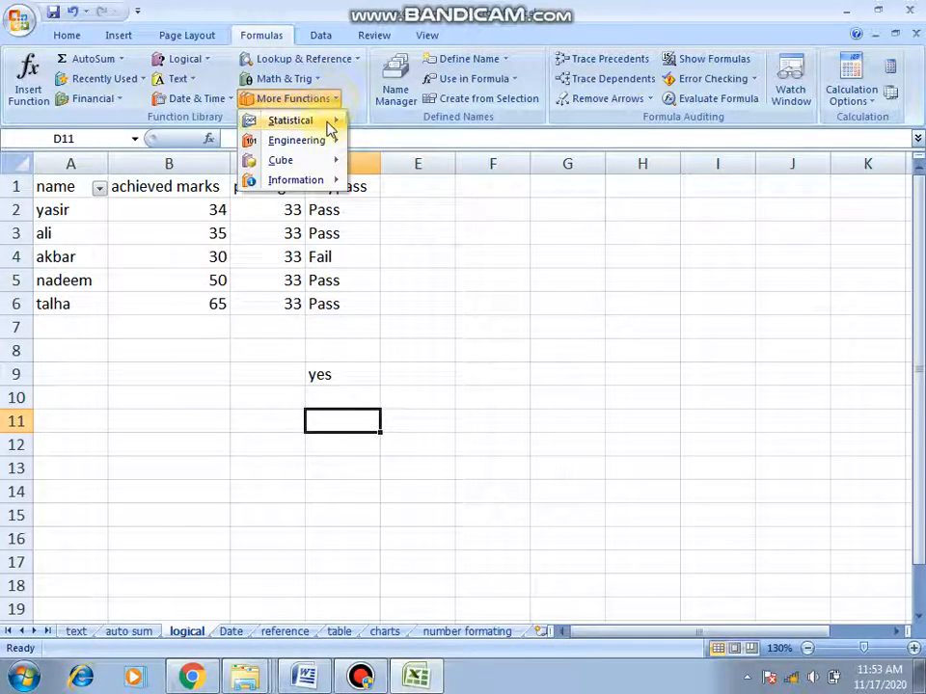
pyautogui.moveTo(328, 126)
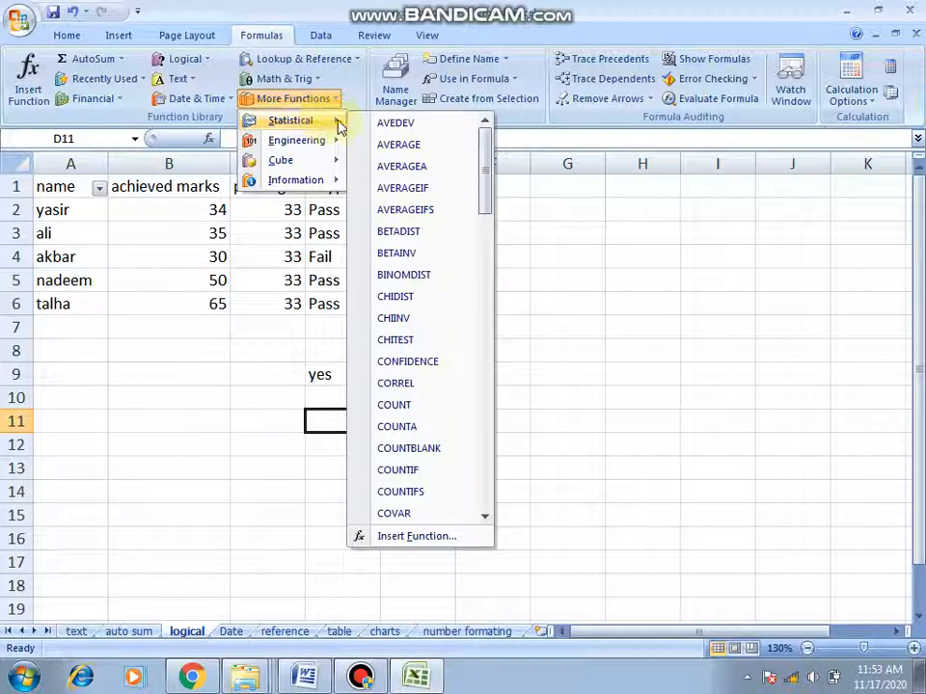
pyautogui.moveTo(321, 166)
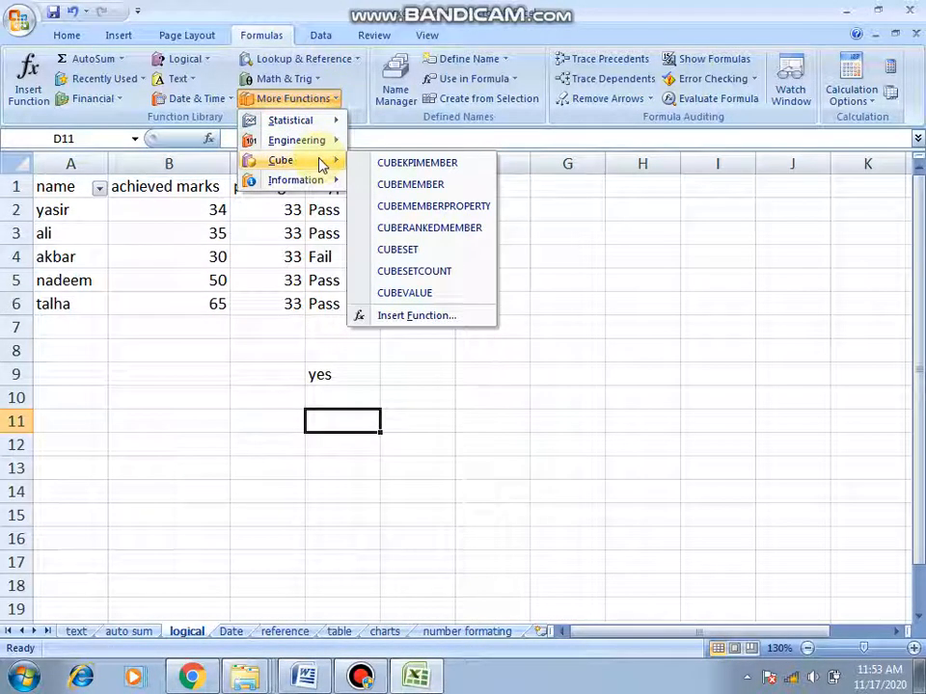
pyautogui.click(435, 355)
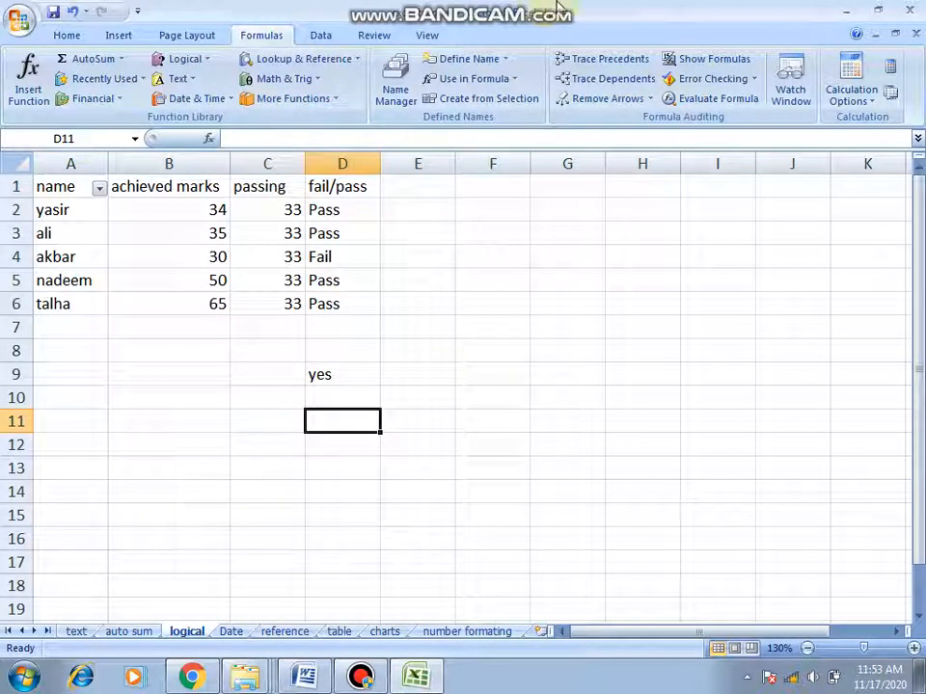
# Step: Examine the empty Date column and the month, day and year data in B2:D6 on the Date sheet
pyautogui.moveTo(546, 12)
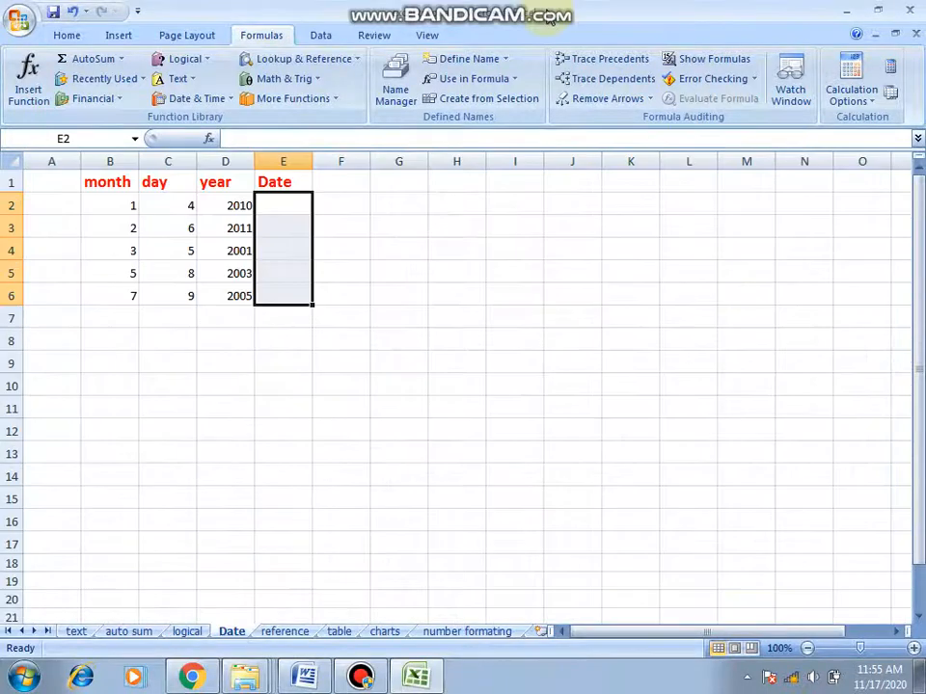
pyautogui.click(277, 205)
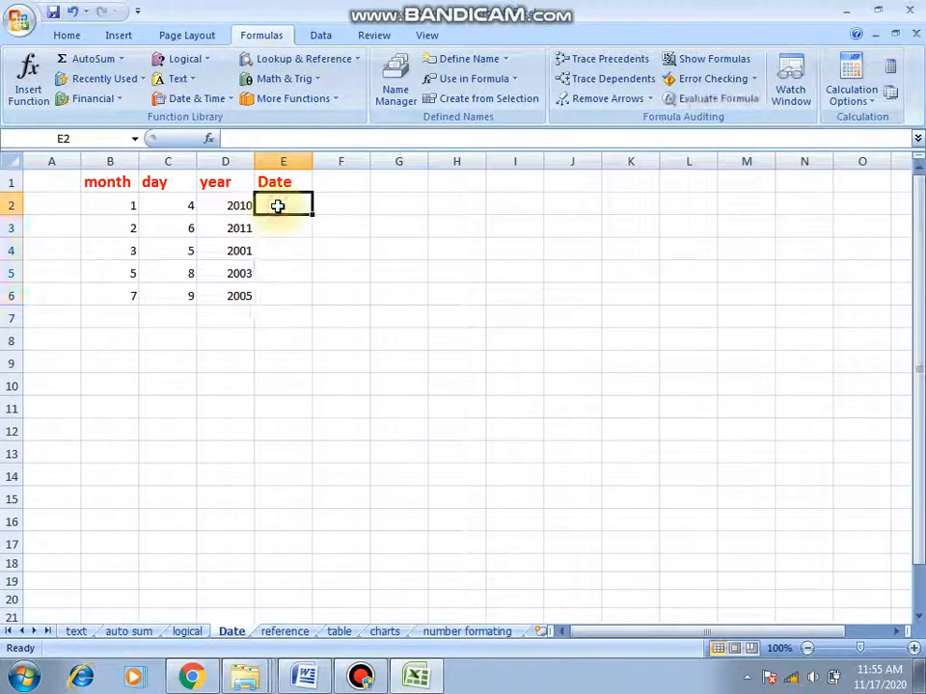
pyautogui.click(104, 183)
pyautogui.click(153, 182)
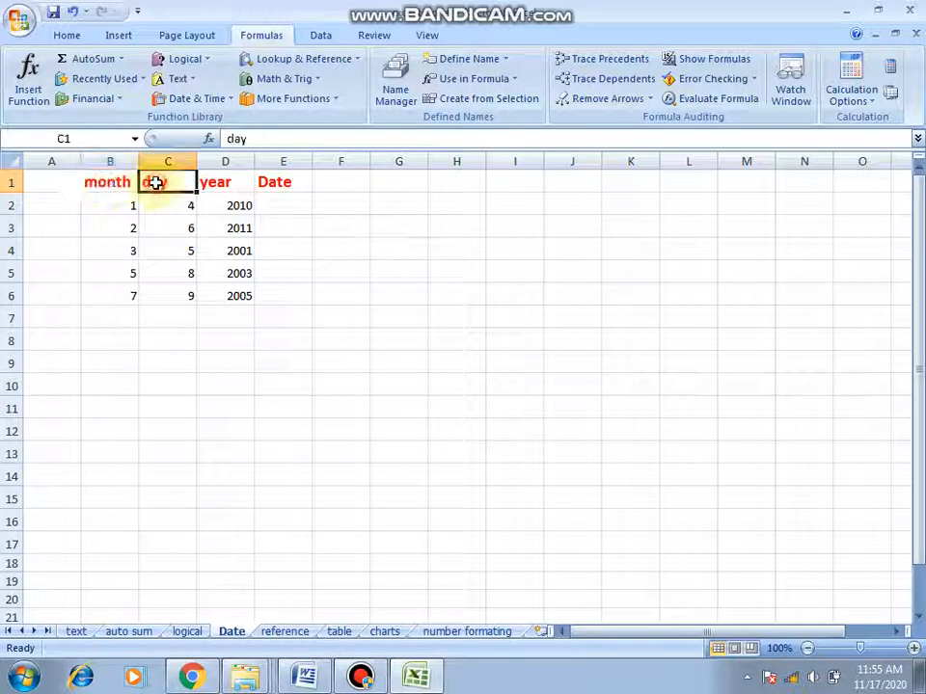
pyautogui.click(220, 181)
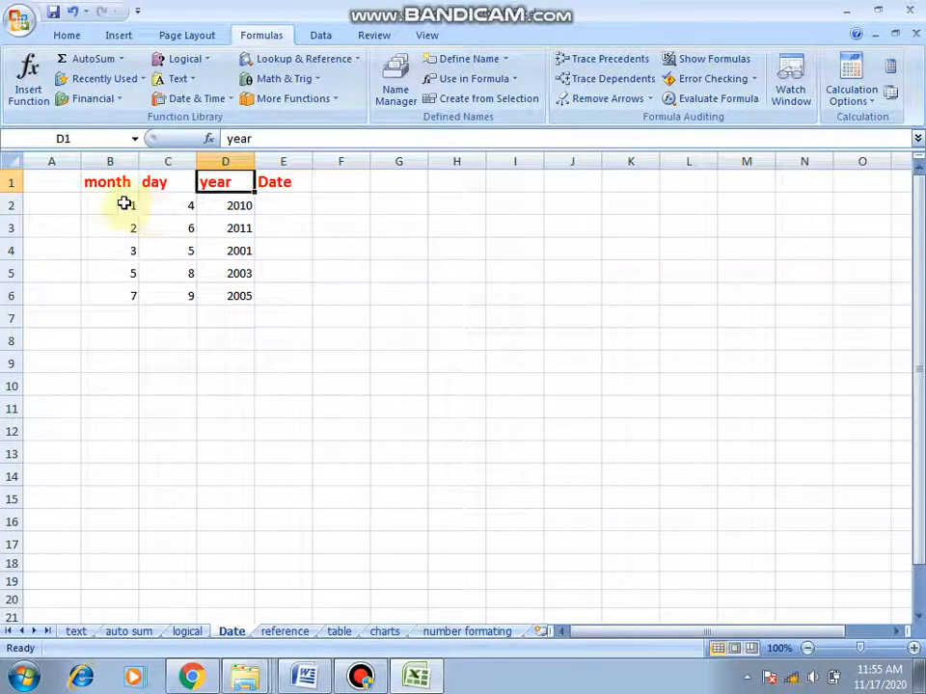
pyautogui.moveTo(124, 202); pyautogui.dragTo(227, 295)
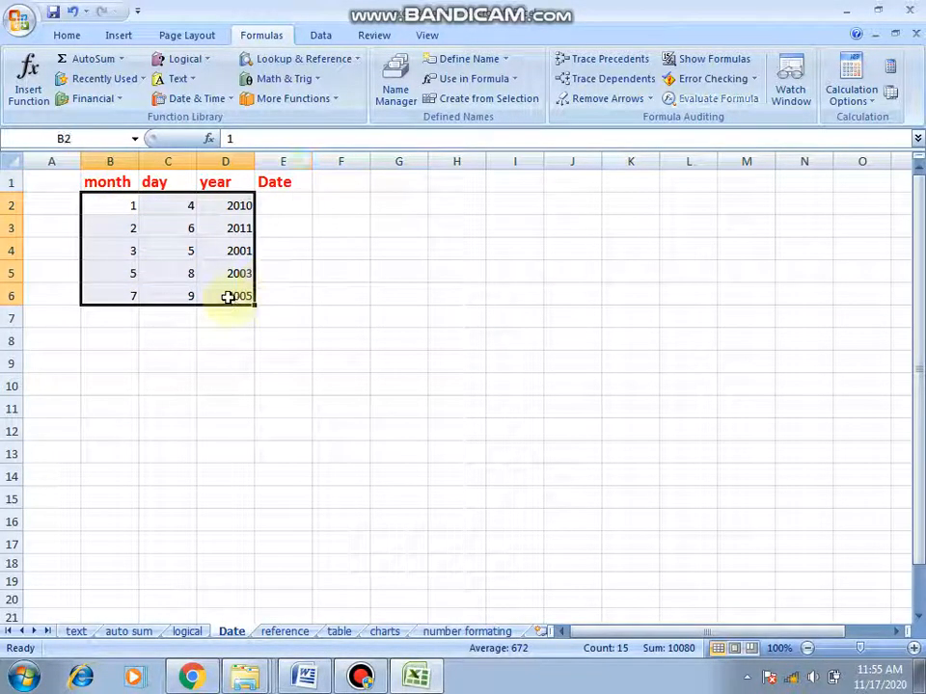
# Step: Enter the formula =DATE(D2,C2,B2) in E2 and select E3 below it
pyautogui.click(287, 200)
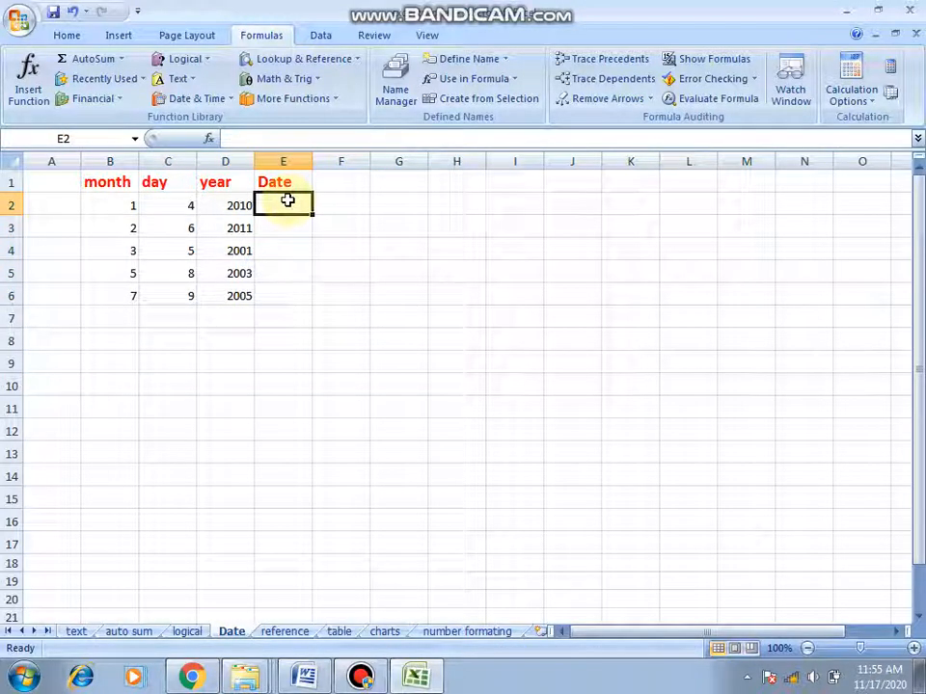
pyautogui.write('=DATE(D2,C2,B2)')
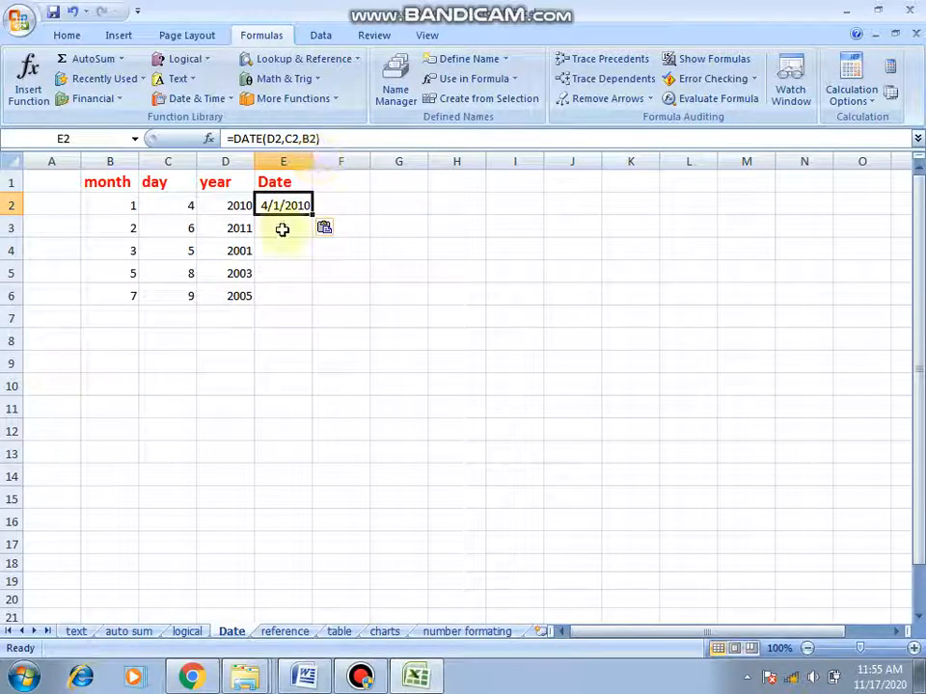
pyautogui.click(282, 229)
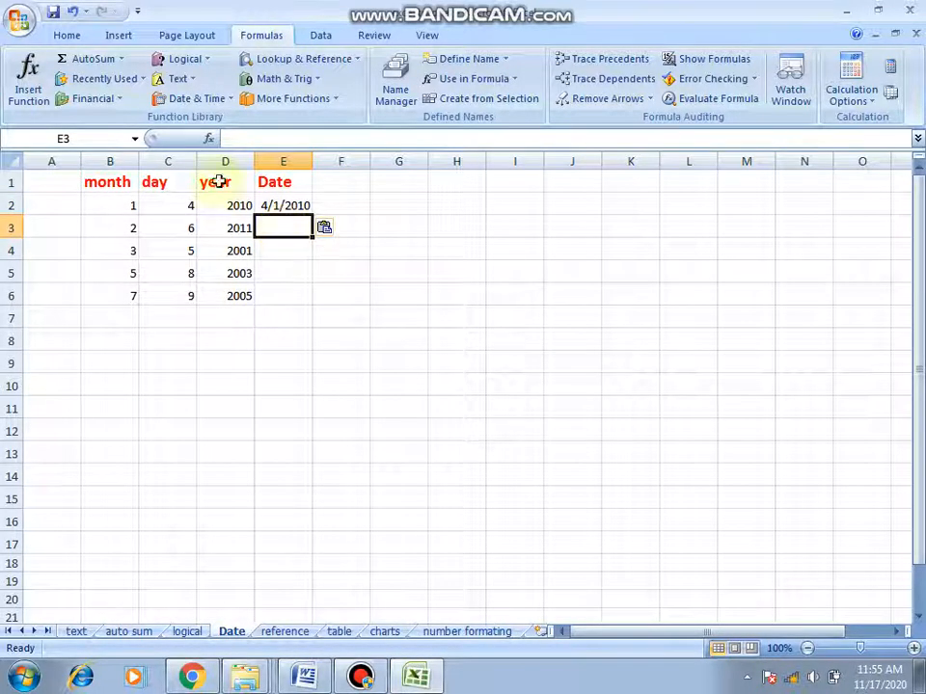
pyautogui.click(230, 99)
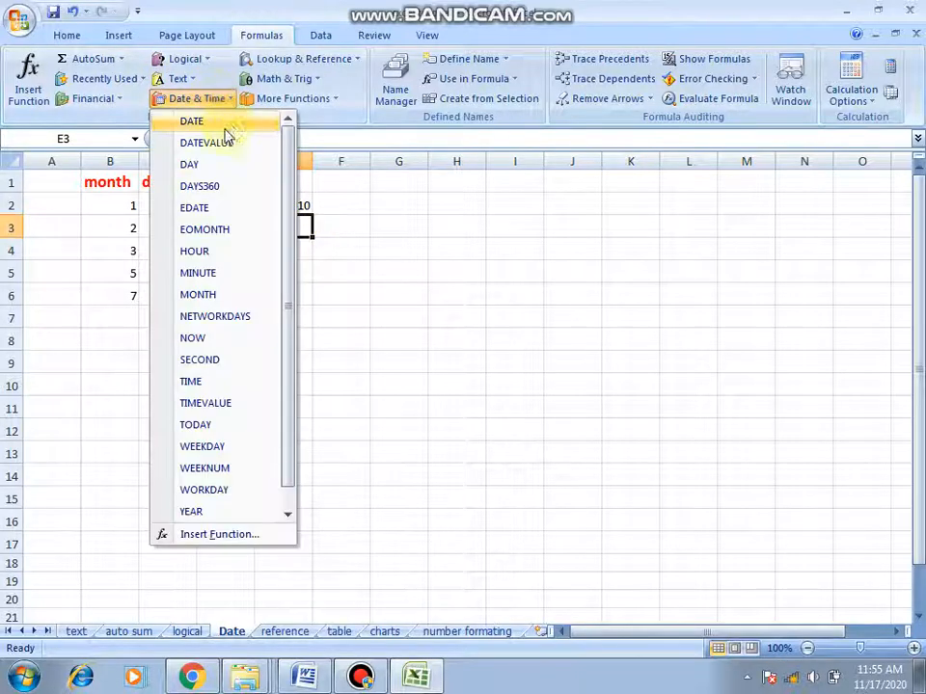
pyautogui.click(198, 121)
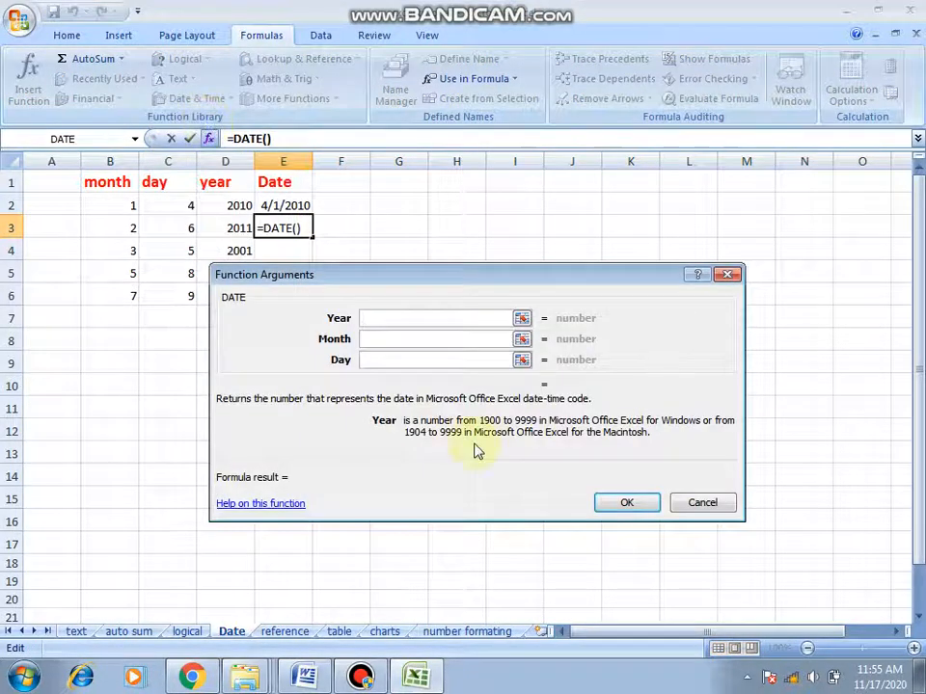
pyautogui.click(520, 319)
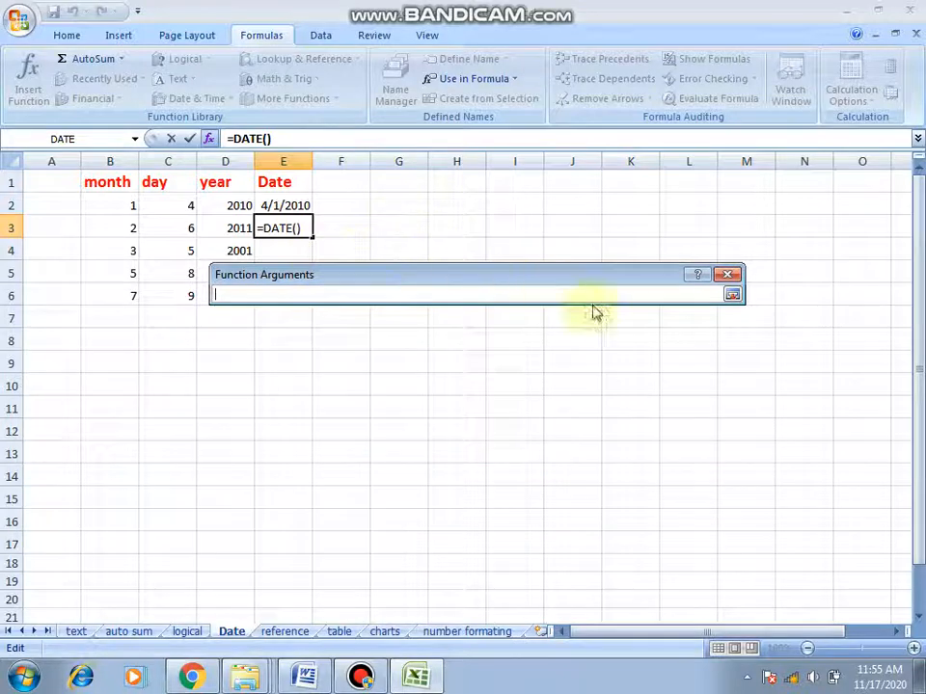
pyautogui.click(732, 295)
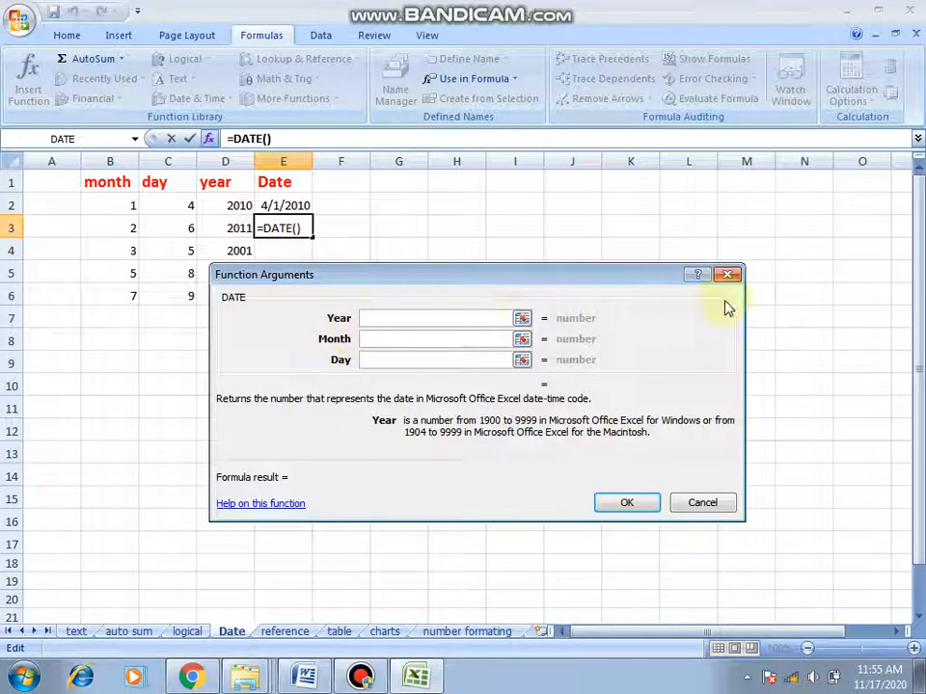
pyautogui.click(727, 274)
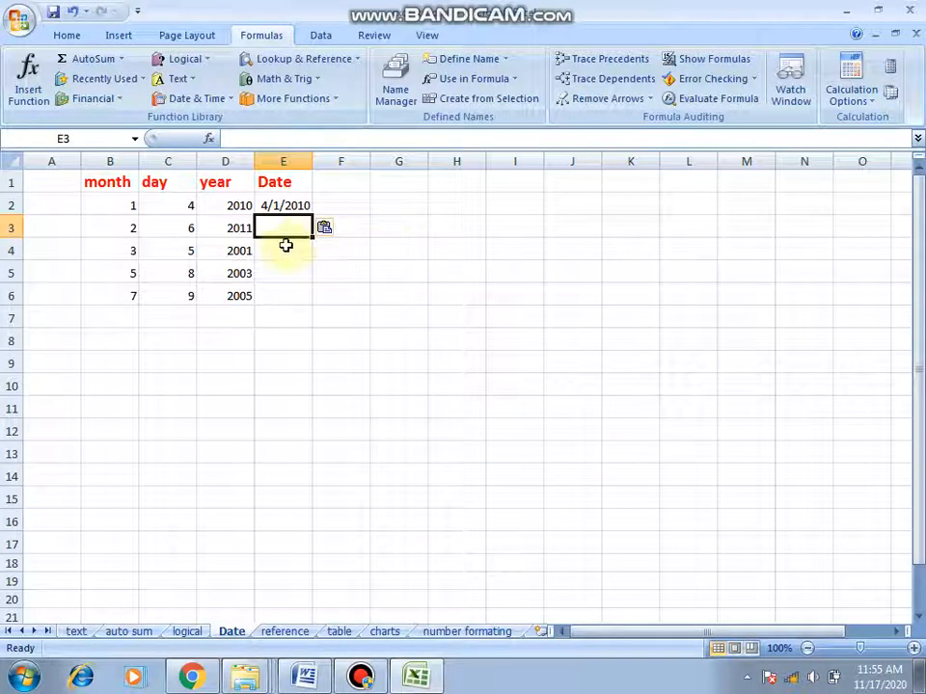
# Step: Write a DATE formula manually in E3, adding parentheses after =date and d3 followed by a comma as the year argument
pyautogui.write('=date')
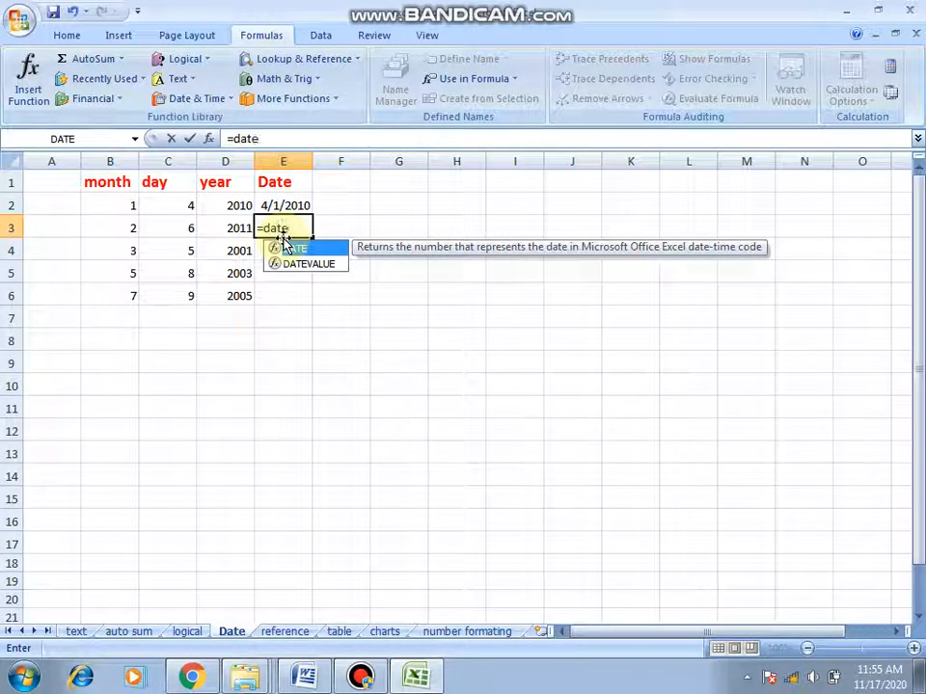
pyautogui.press('Return')
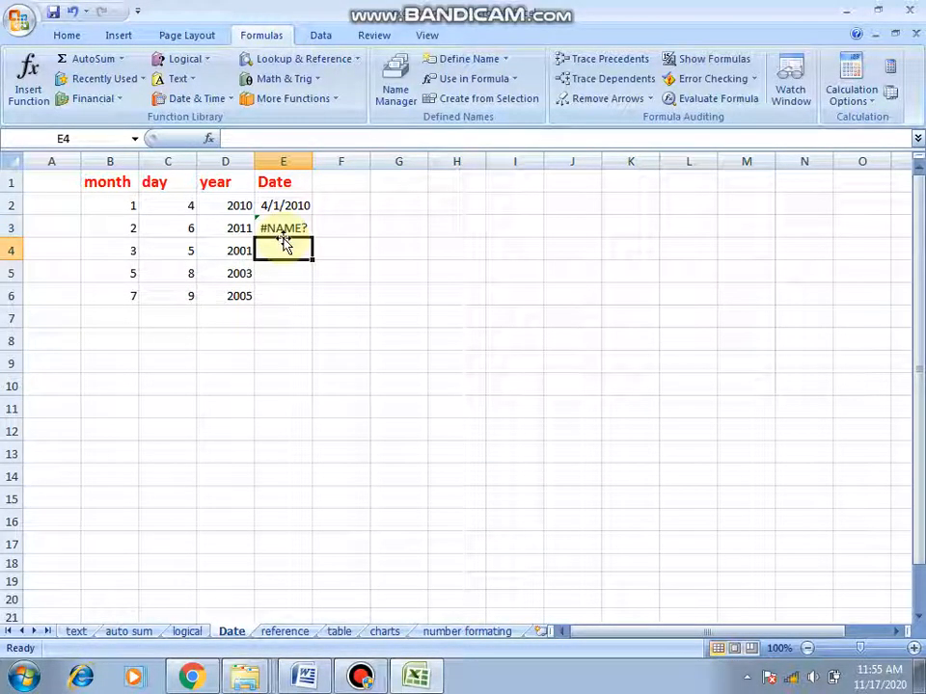
pyautogui.click(290, 229)
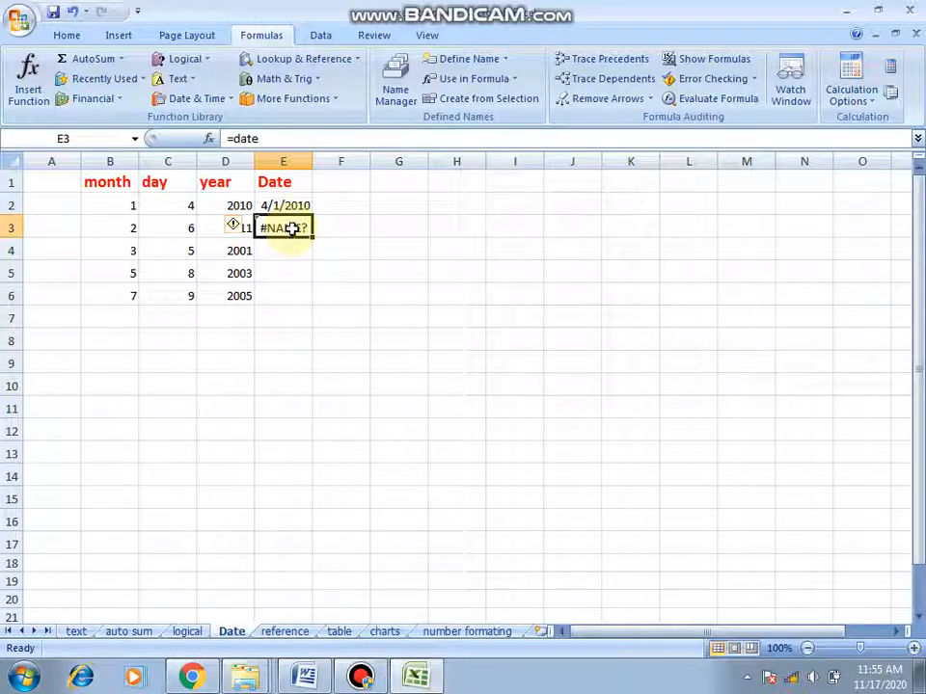
pyautogui.doubleClick(289, 229)
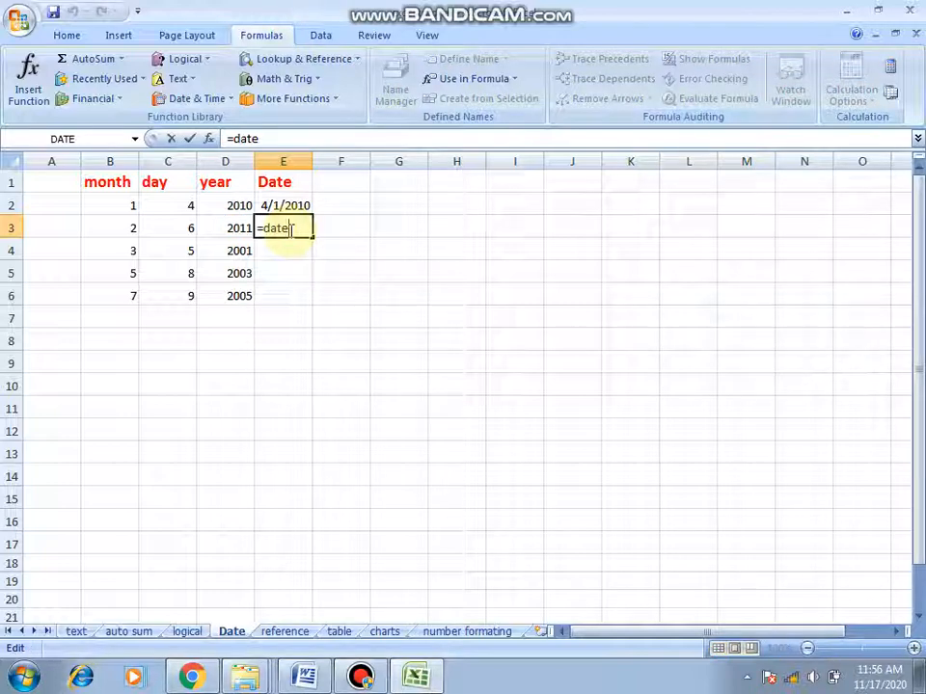
pyautogui.write('()')
pyautogui.click(291, 229)
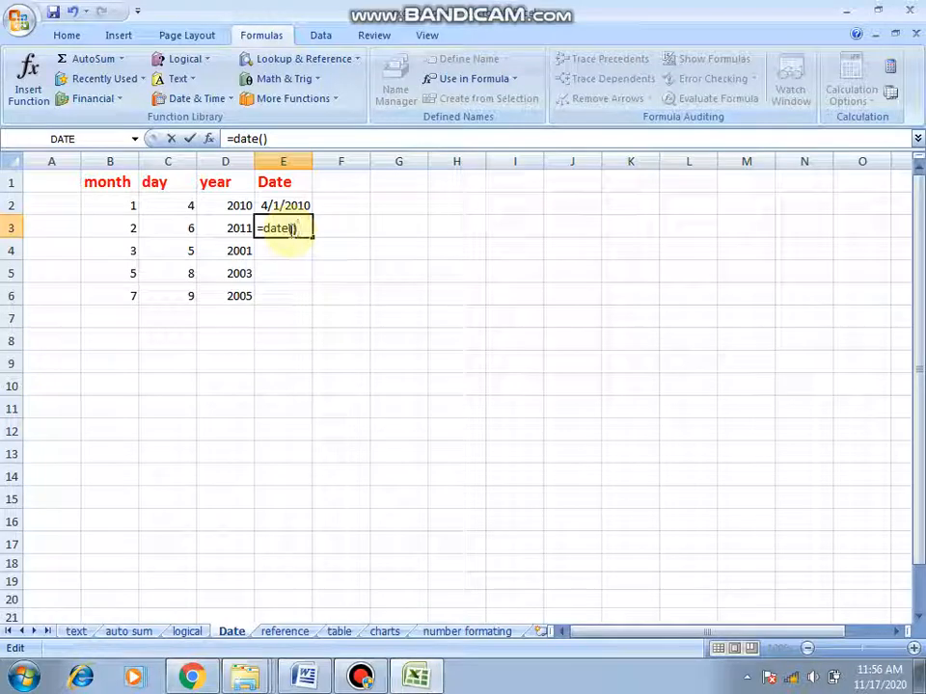
pyautogui.click(292, 230)
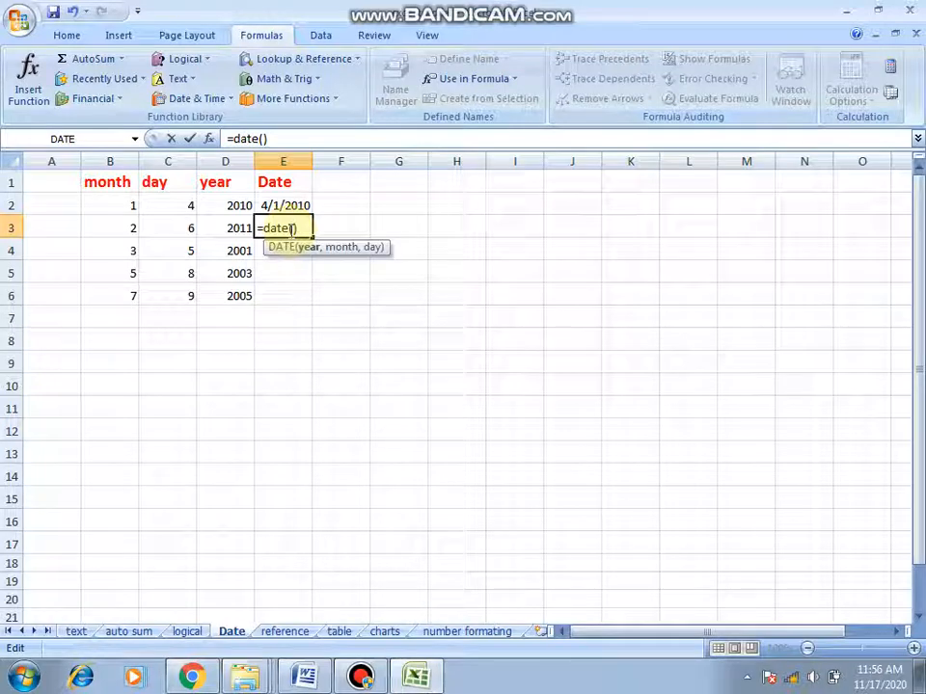
pyautogui.write('d')
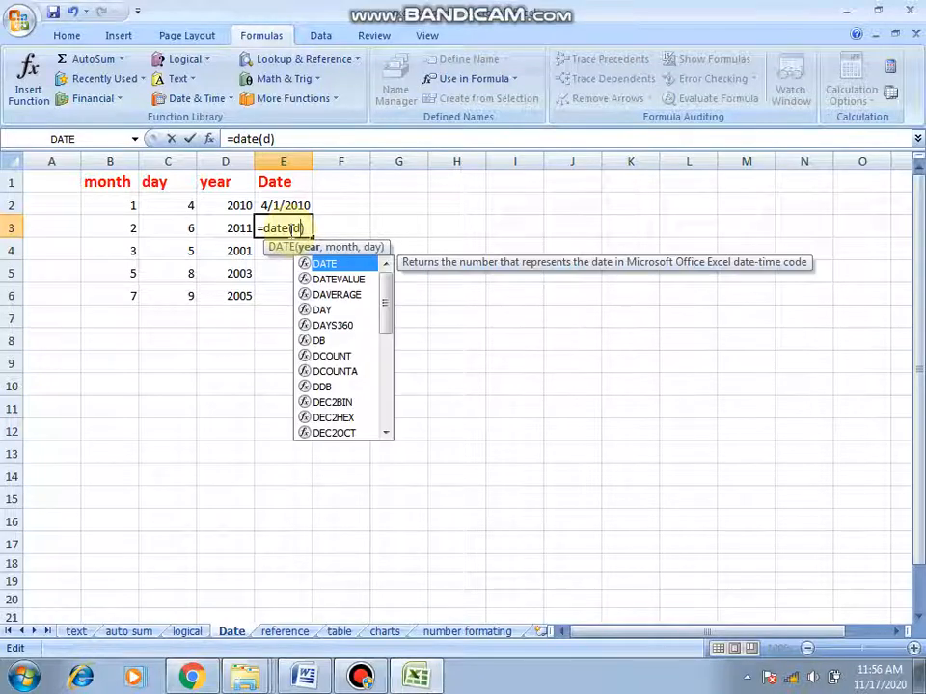
pyautogui.write('3')
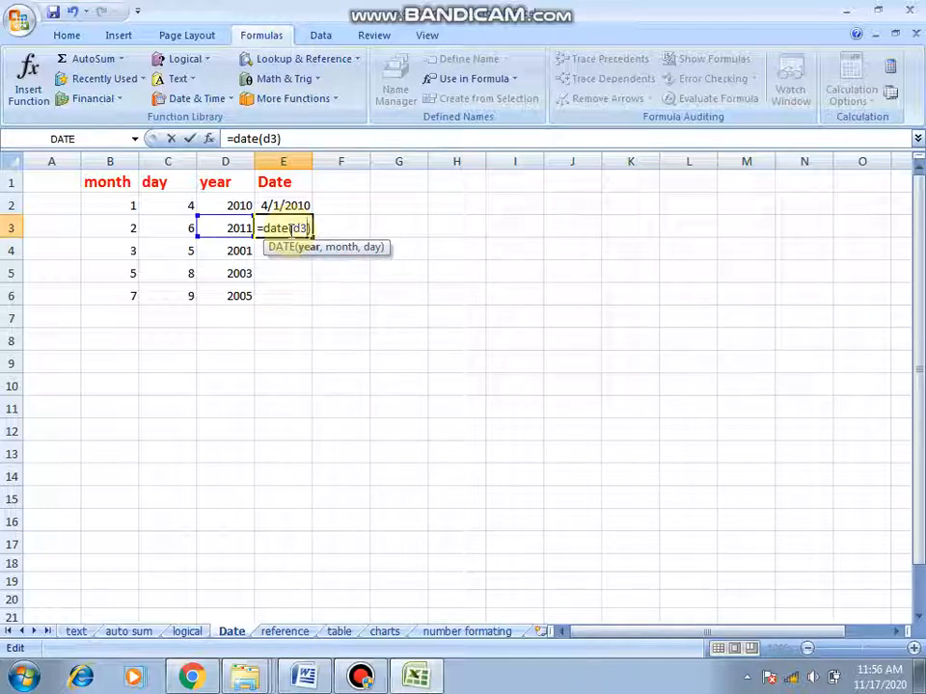
pyautogui.write(',')
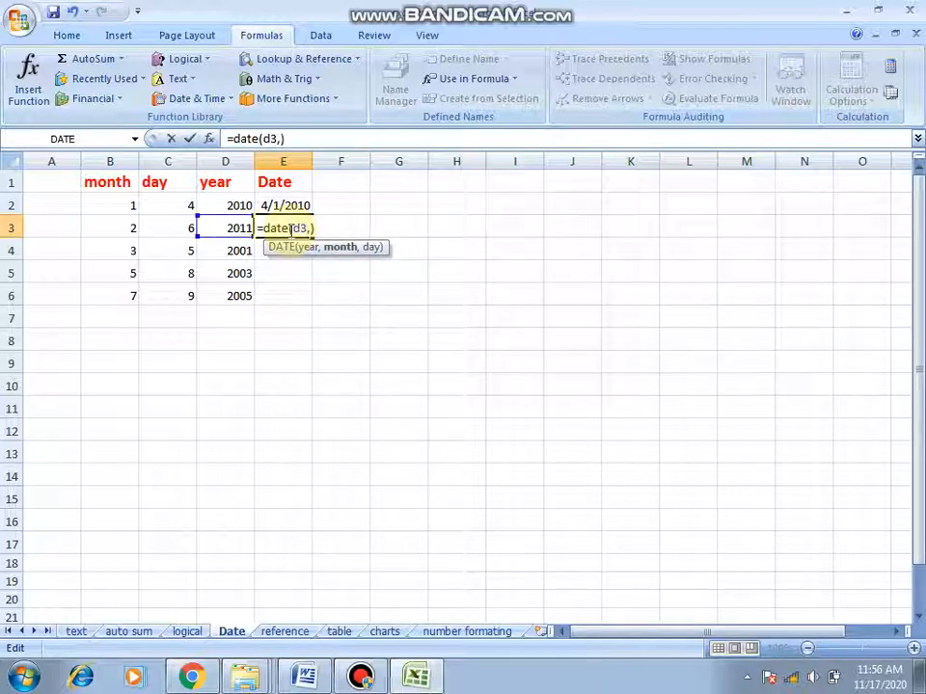